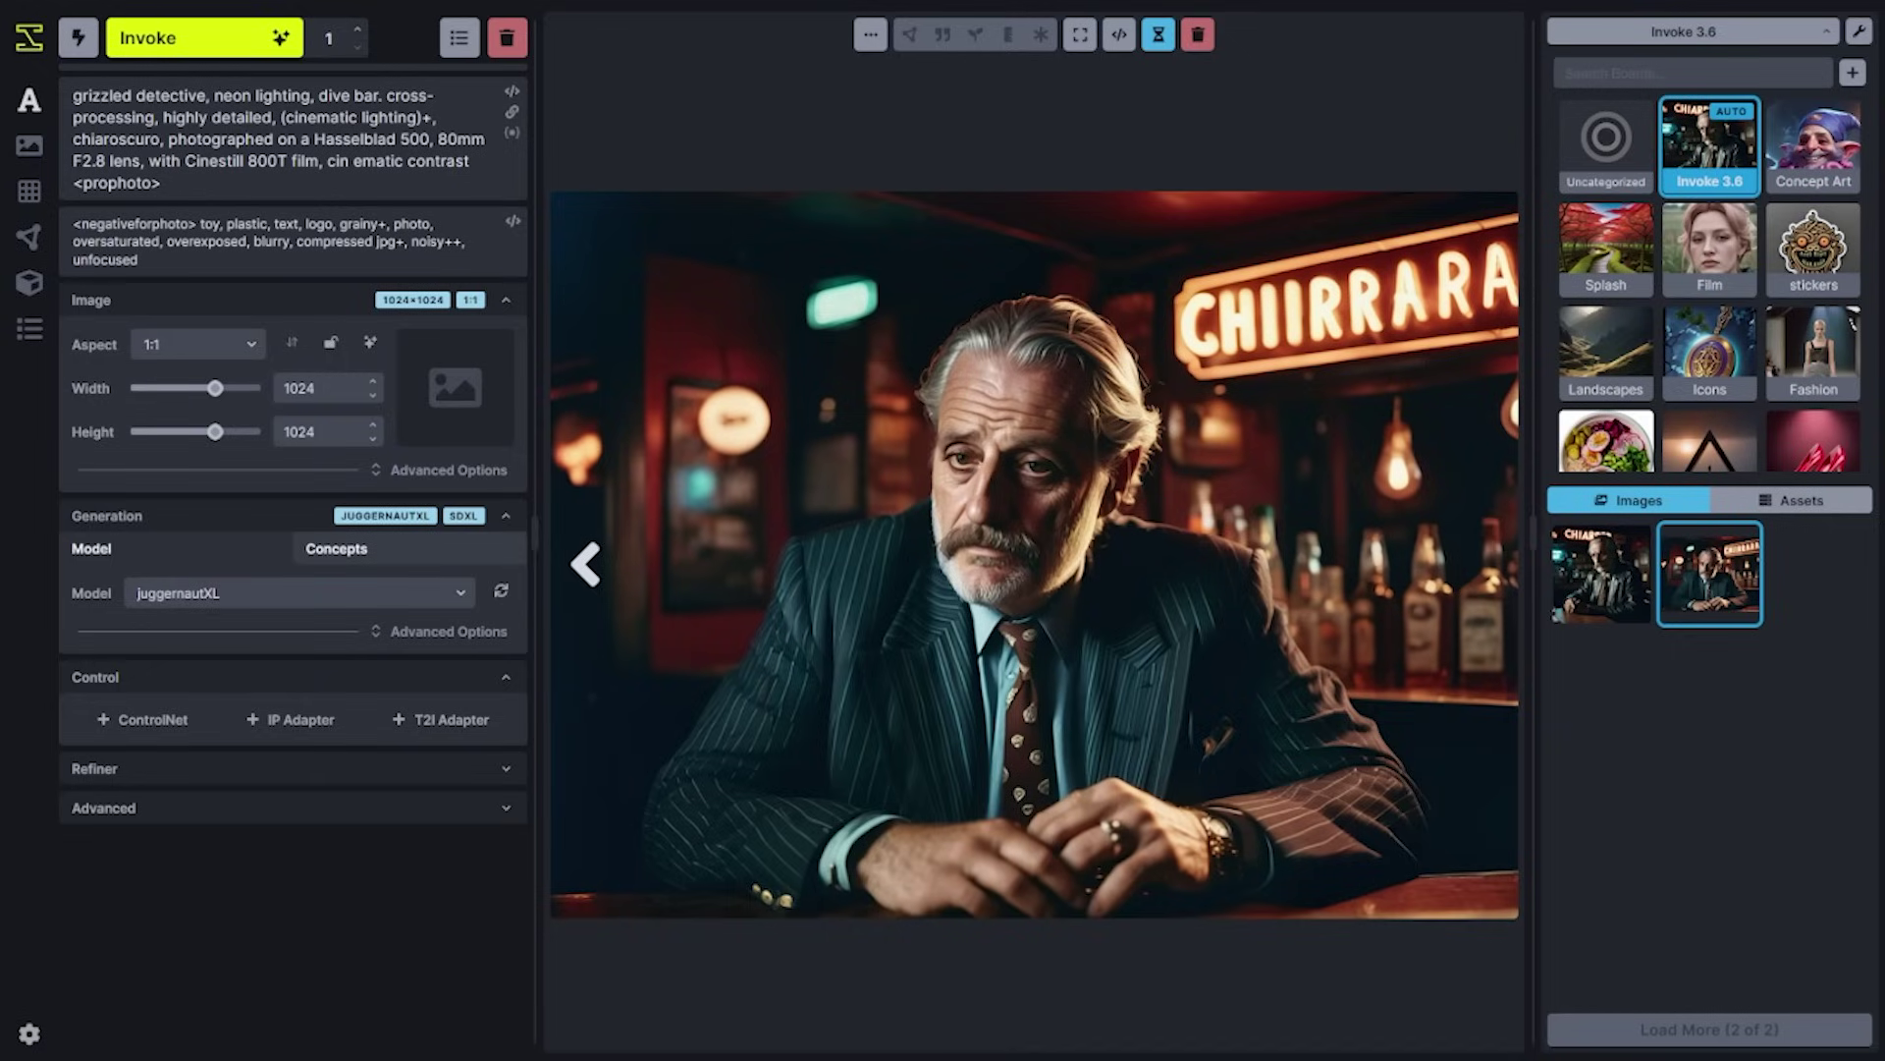
Step back to the earlier leather-jacket detective portrait in the viewer.
key("Left")
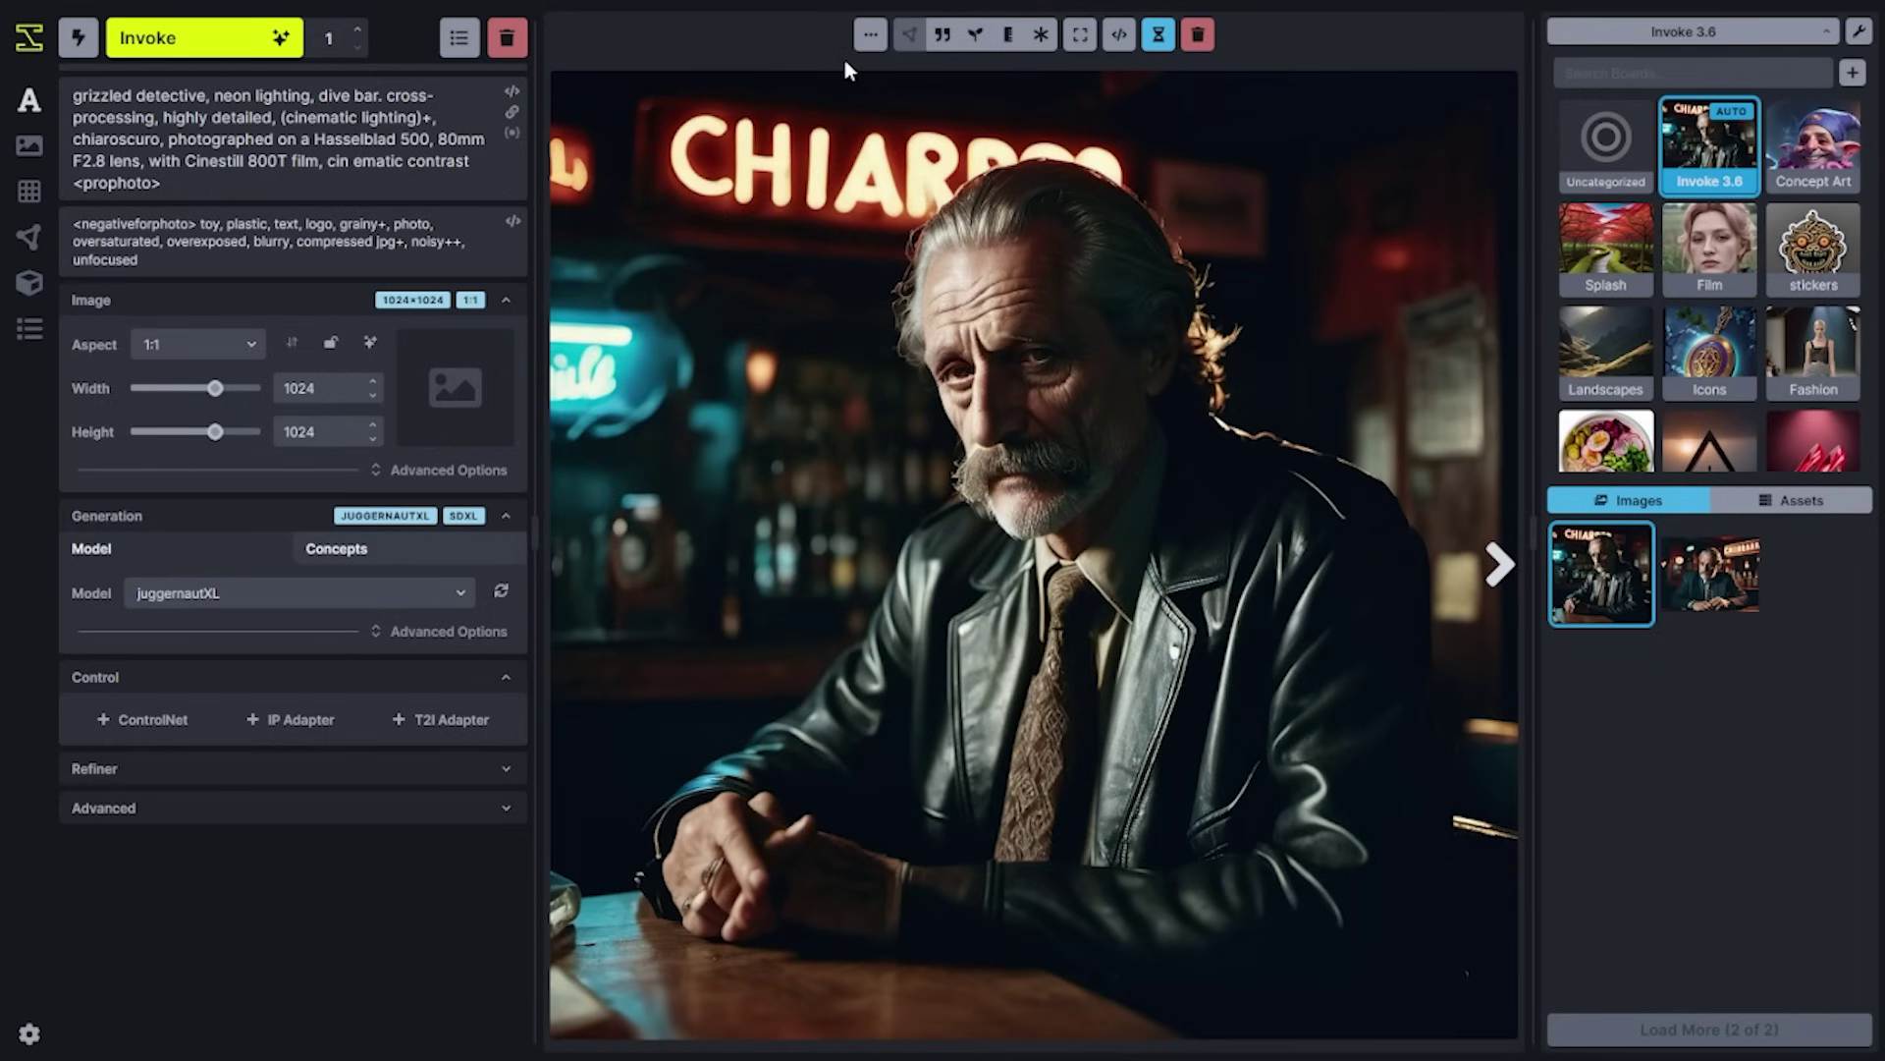
left_click(870, 35)
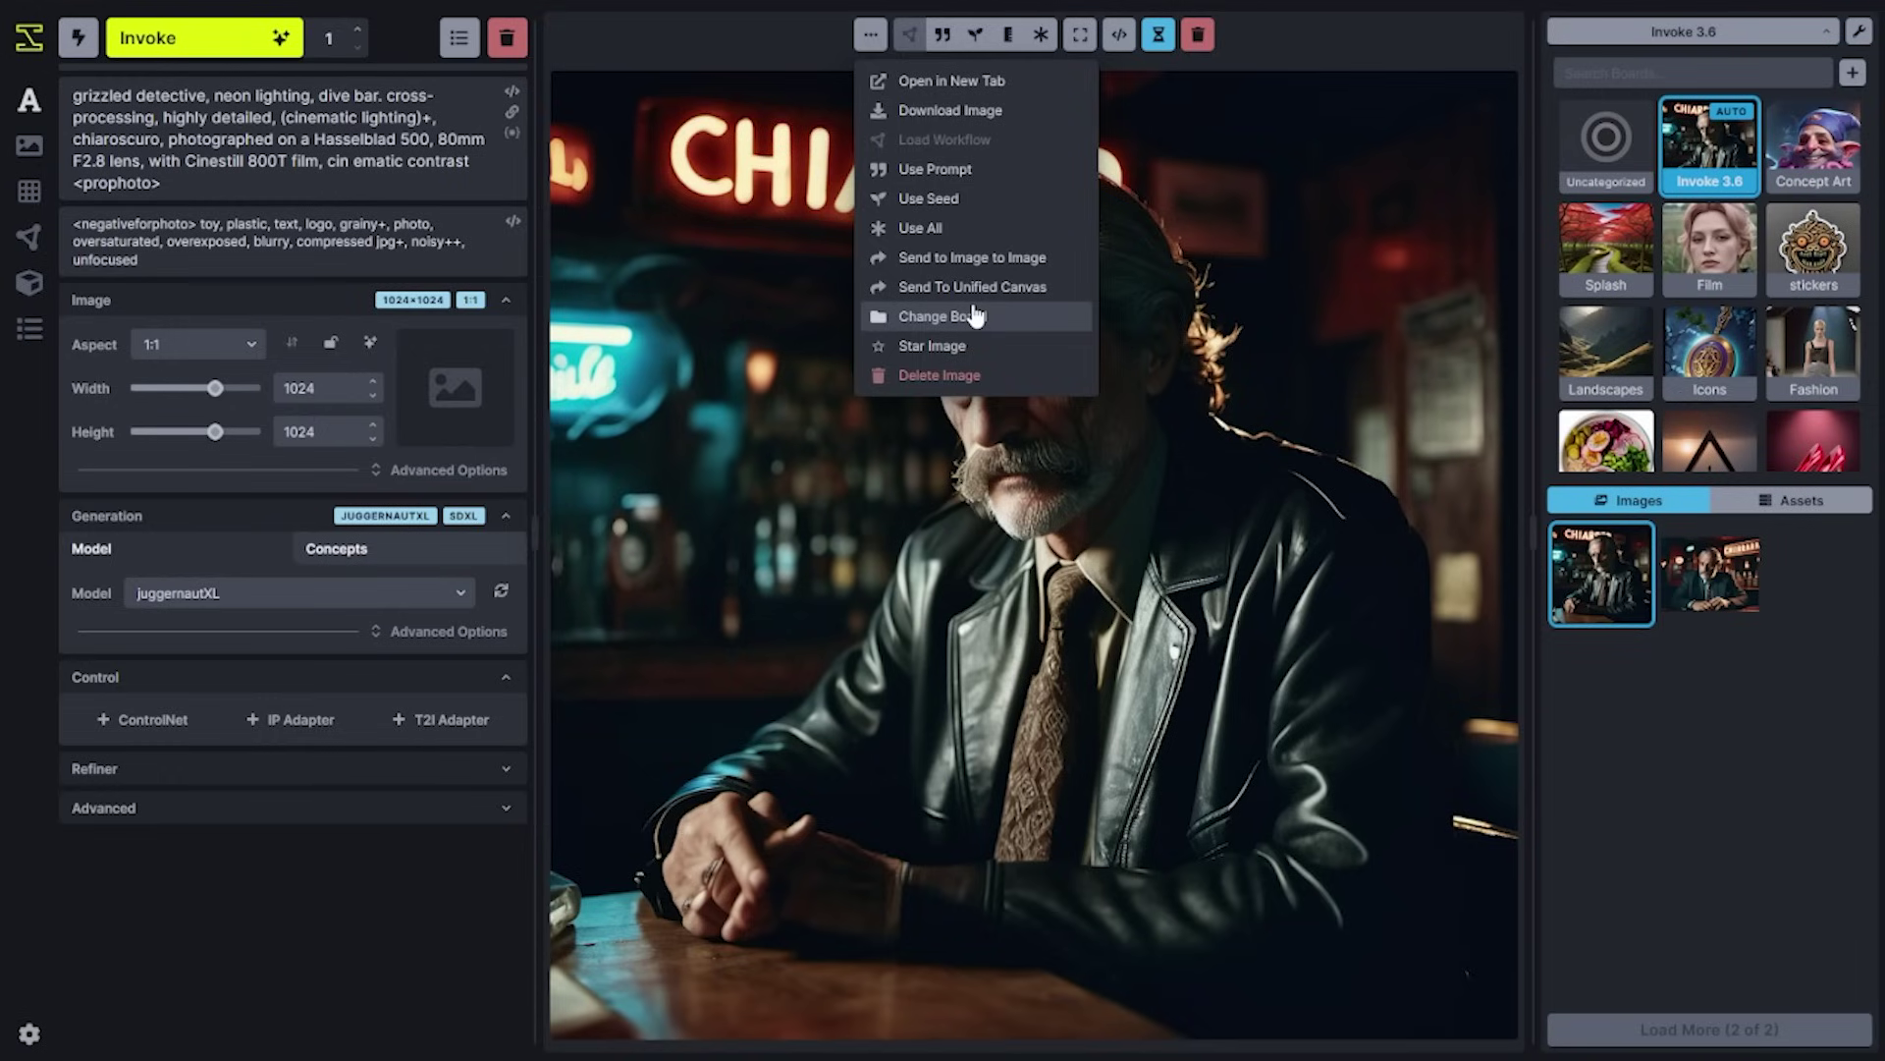
left_click(809, 61)
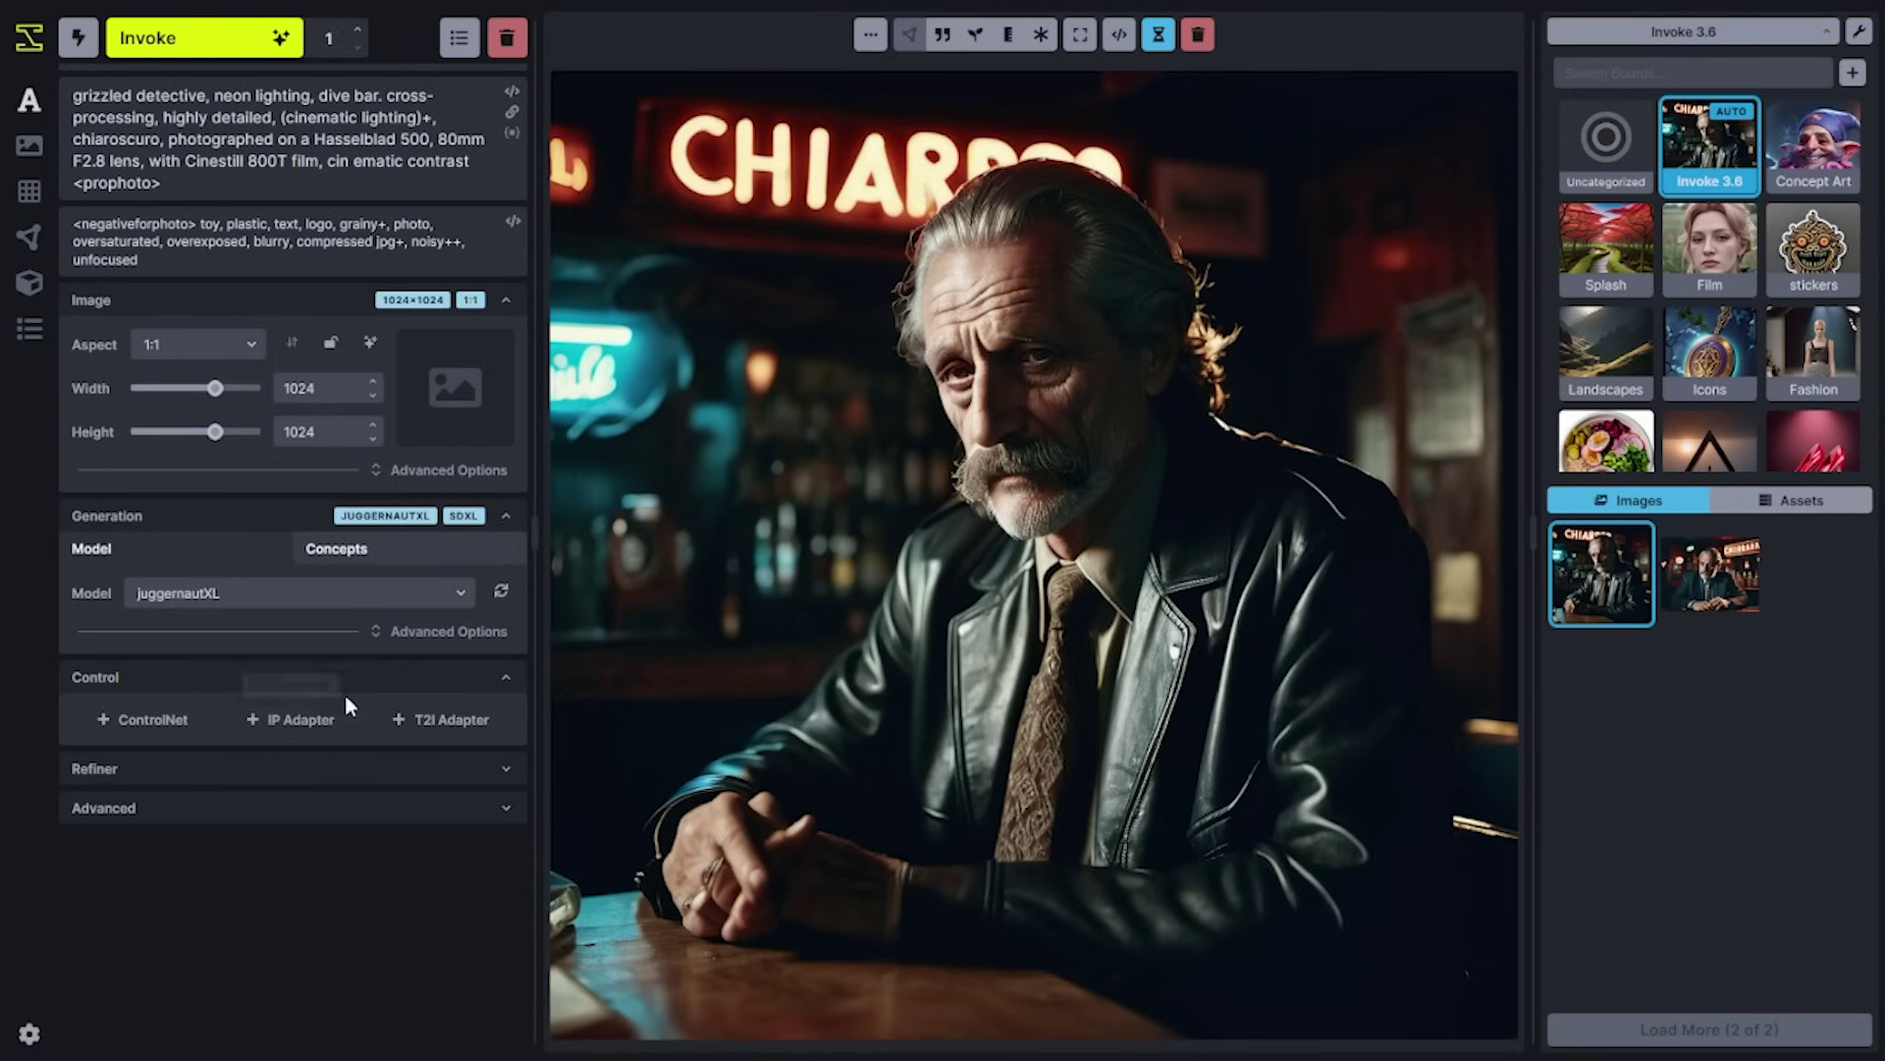
key("i")
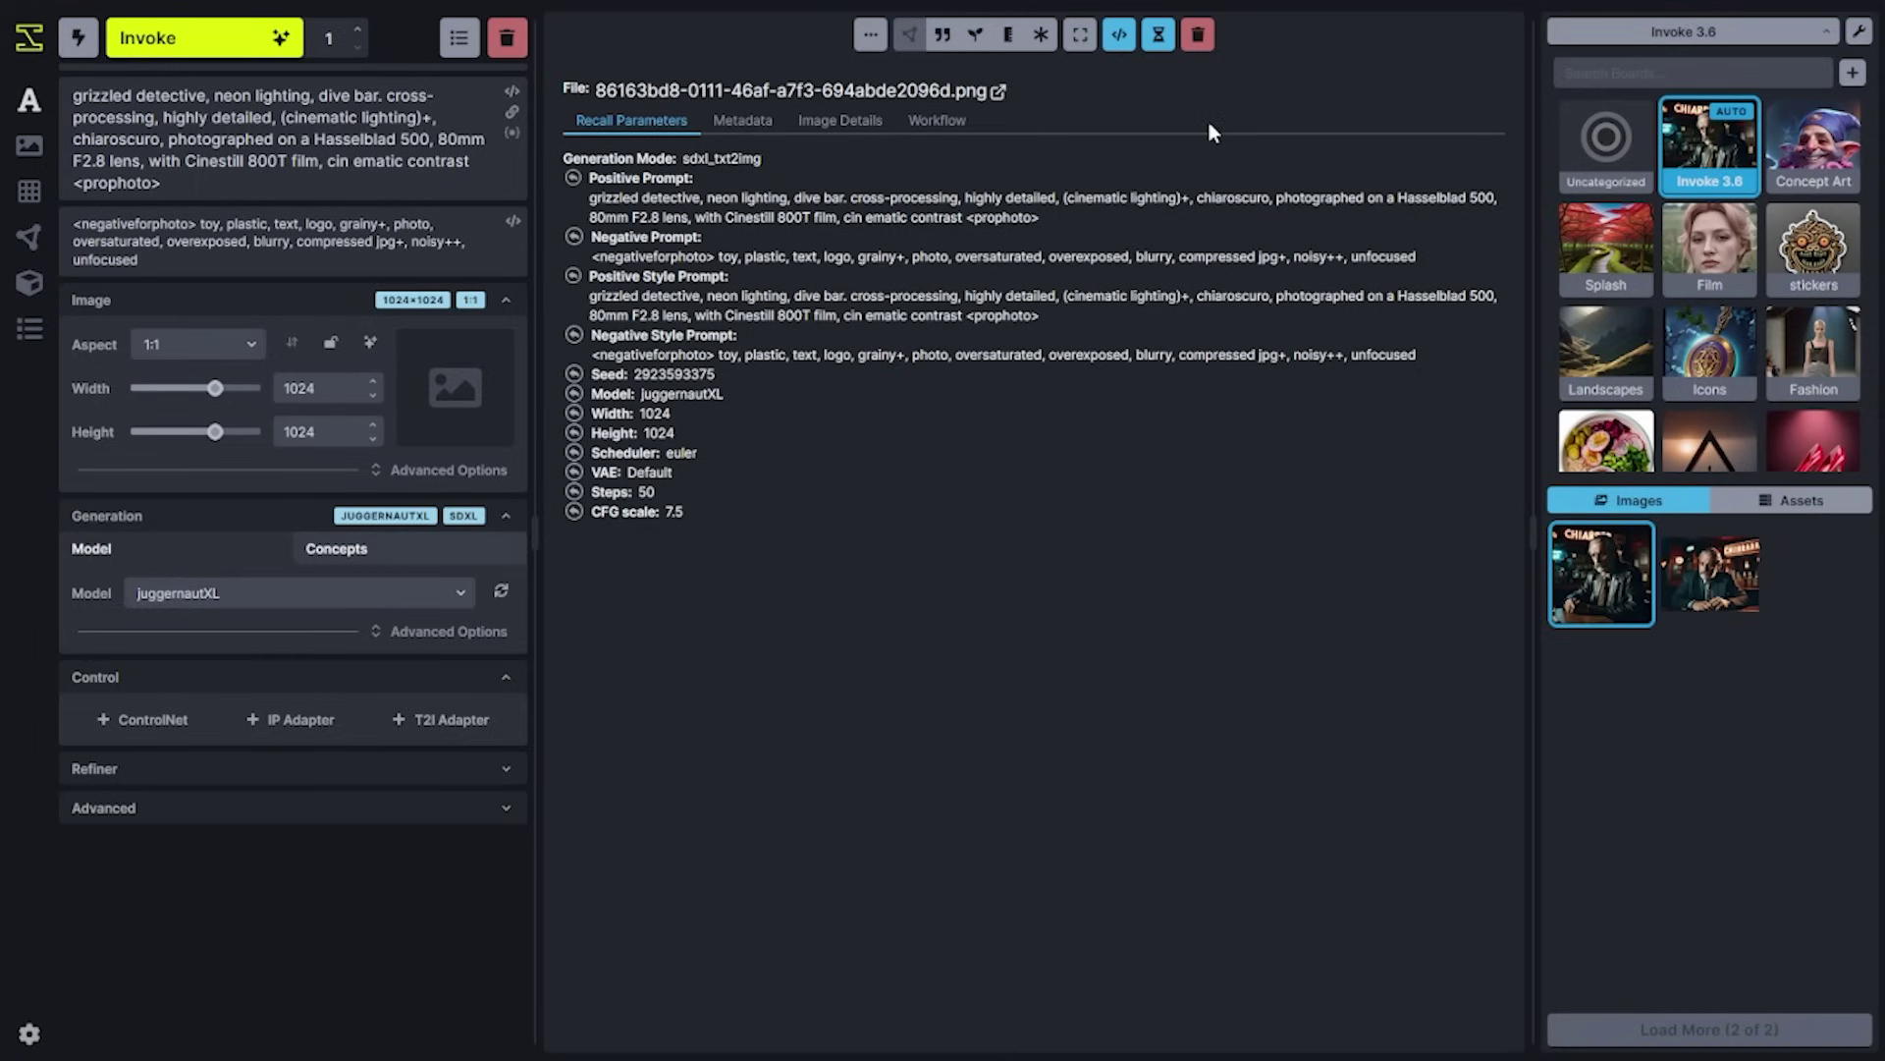
Hide the metadata, toggle progress images, and show the leather-jacket portrait alone in the viewer.
left_click(1120, 36)
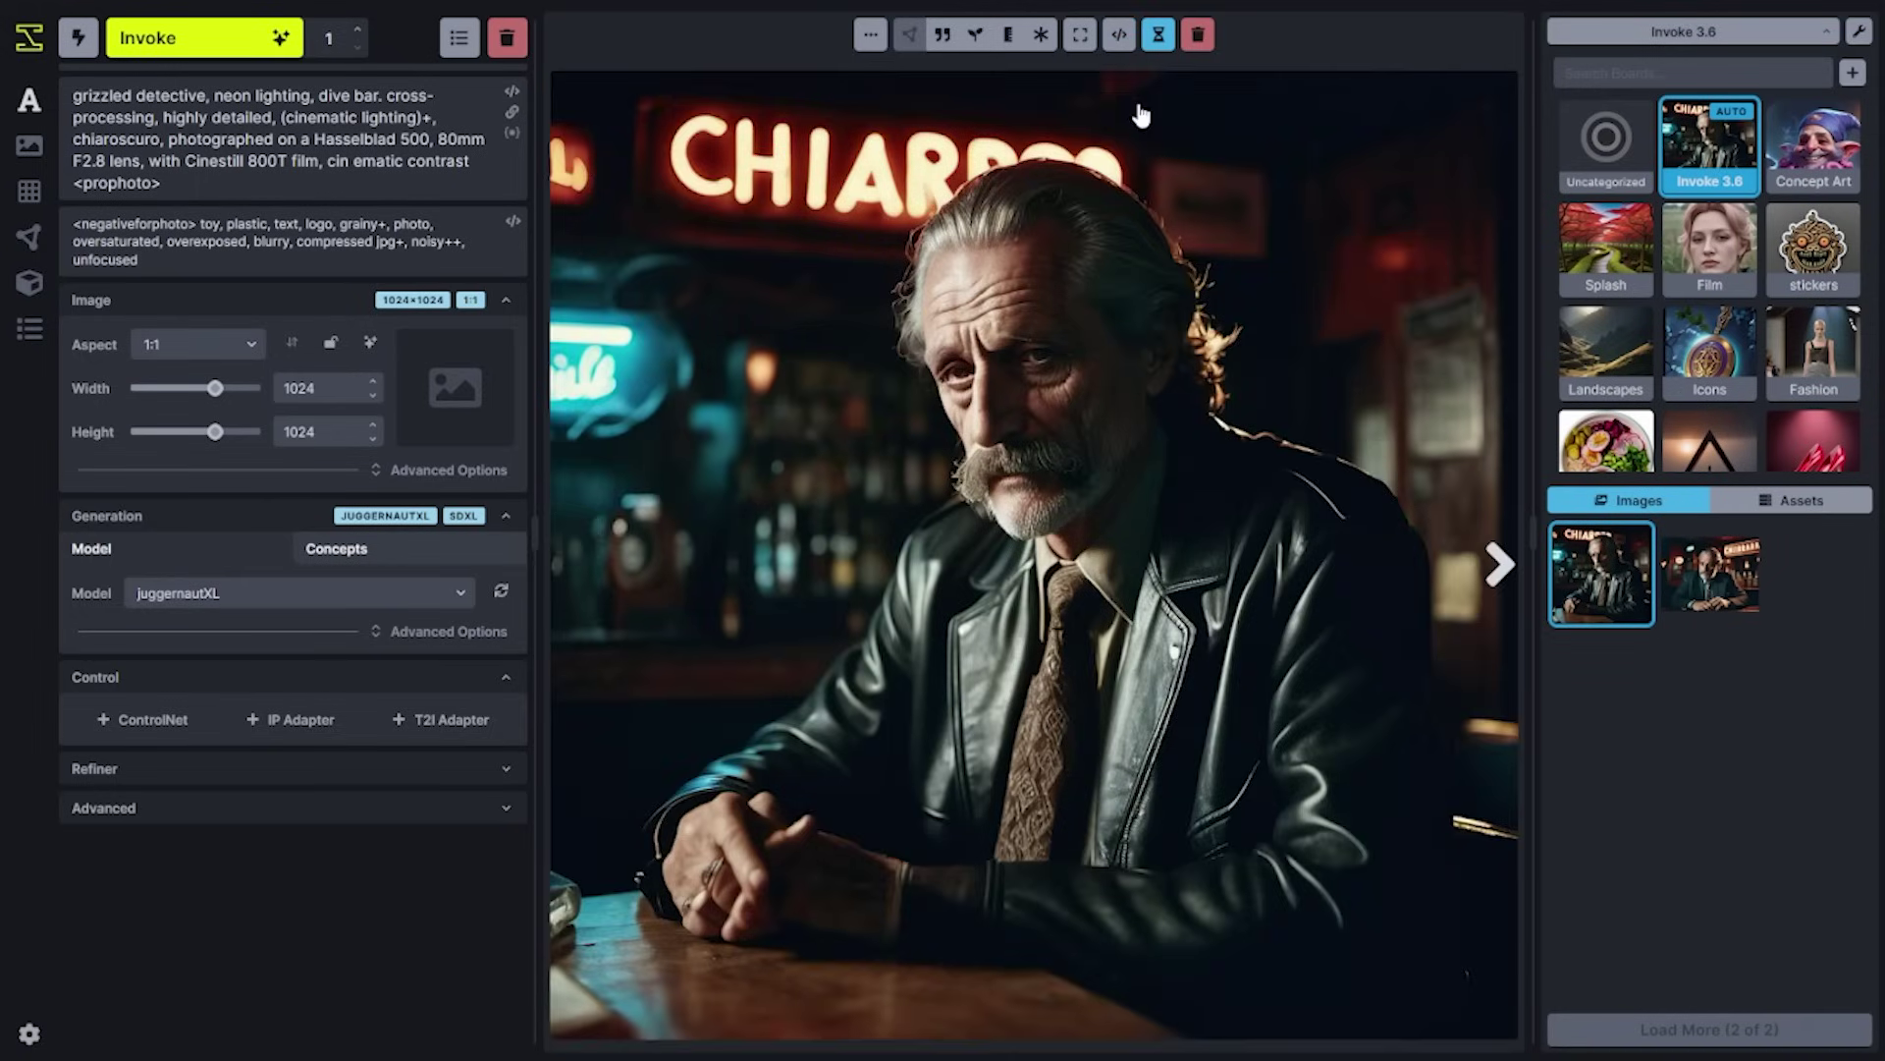
left_click(1158, 37)
mouse_move(1702, 597)
left_mouse_down()
mouse_move(1713, 716)
mouse_move(1527, 829)
mouse_move(1021, 678)
mouse_move(801, 584)
mouse_move(839, 476)
mouse_move(1682, 633)
mouse_move(1675, 495)
mouse_move(1773, 295)
mouse_move(1733, 587)
mouse_move(1719, 579)
left_mouse_up()
Delete all text from the positive and negative prompts, leaving both fields empty.
triple_click(216, 175)
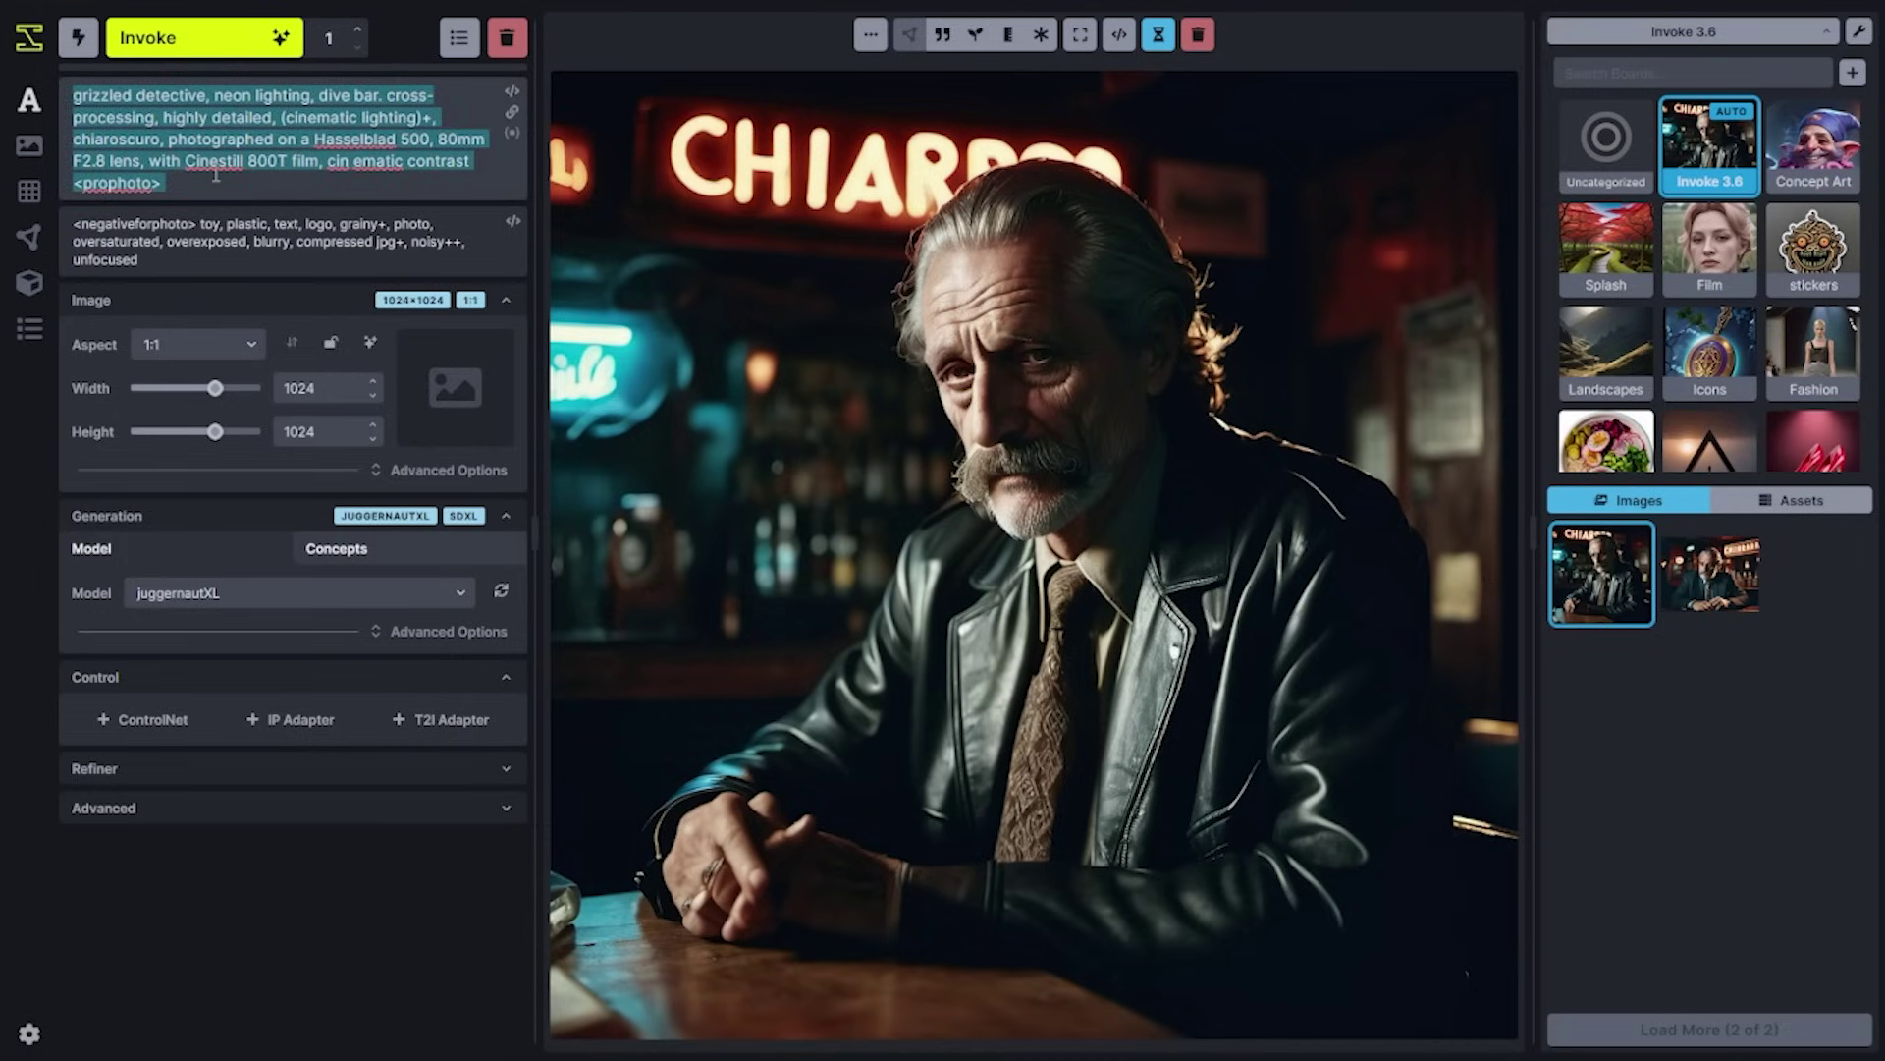
key("BackSpace")
triple_click(271, 208)
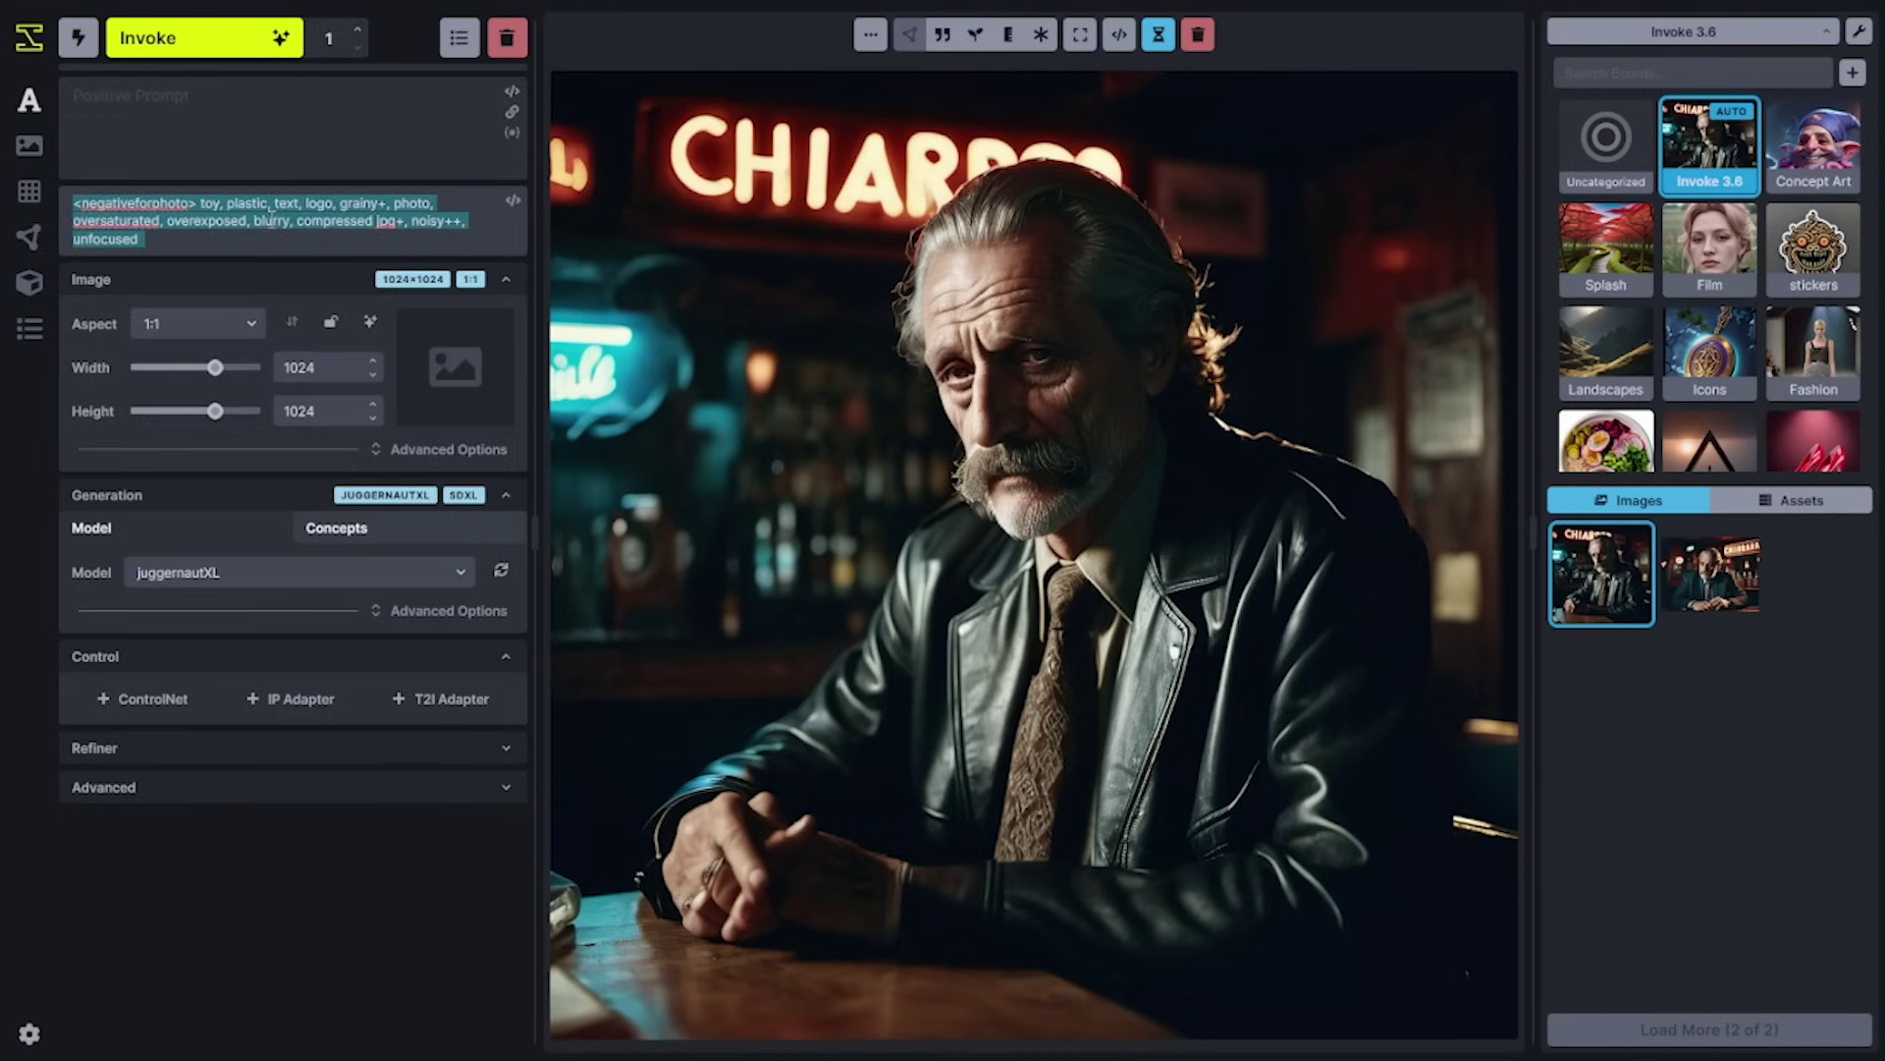
key("BackSpace")
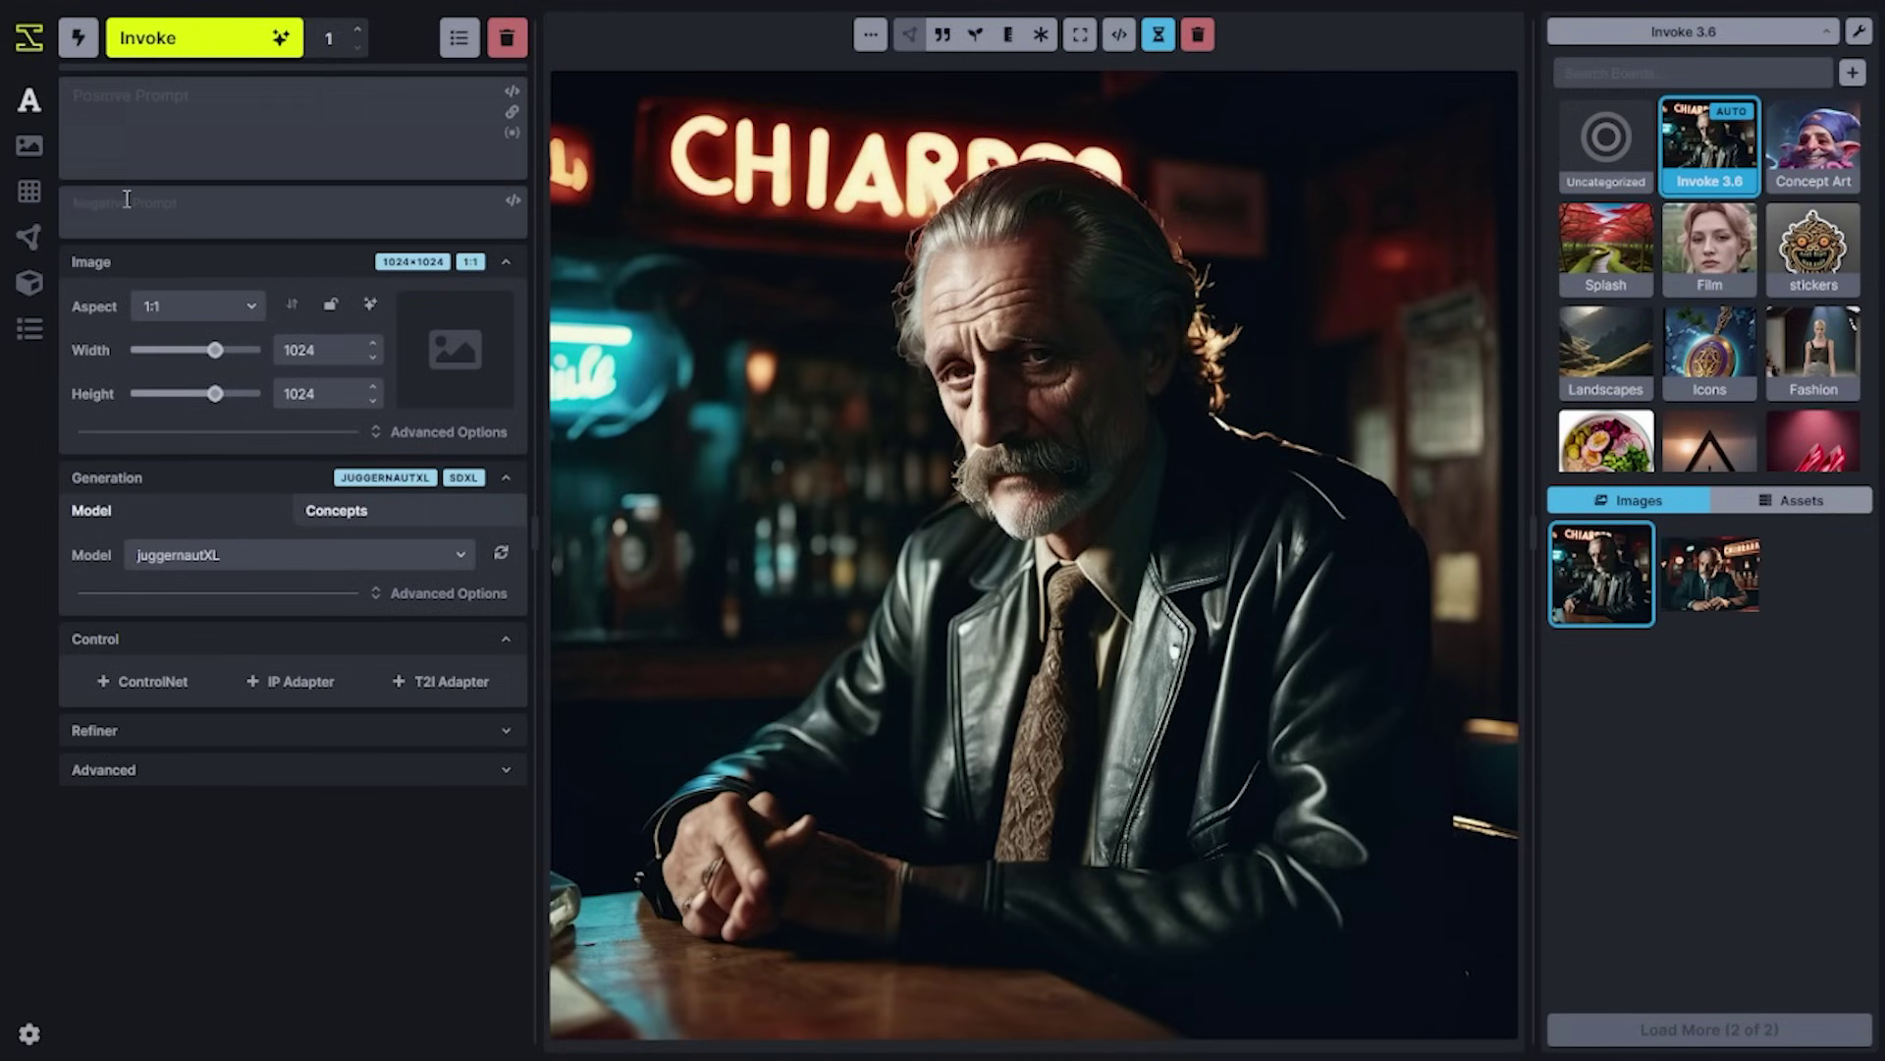
left_click(156, 111)
left_click(174, 208)
left_click(244, 162)
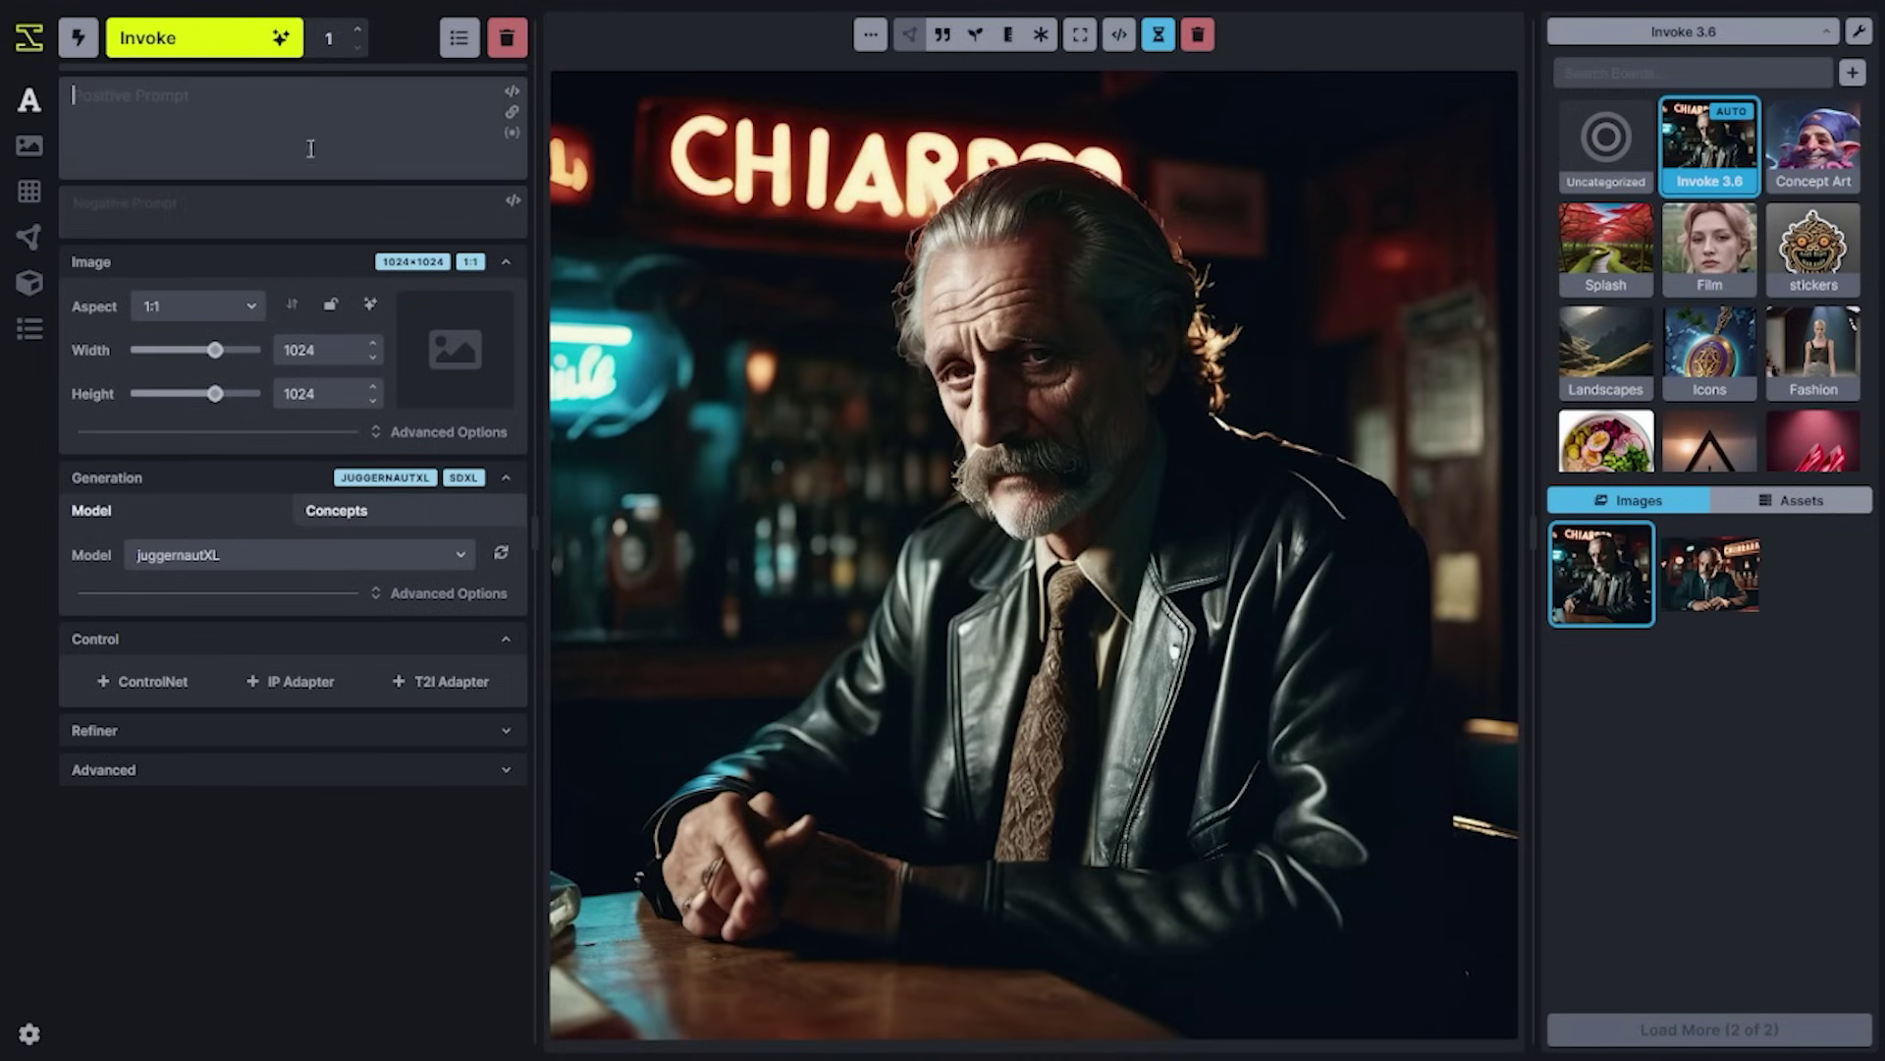
Try the embeddings list and turn separate style prompts on, then link them back.
left_click(512, 91)
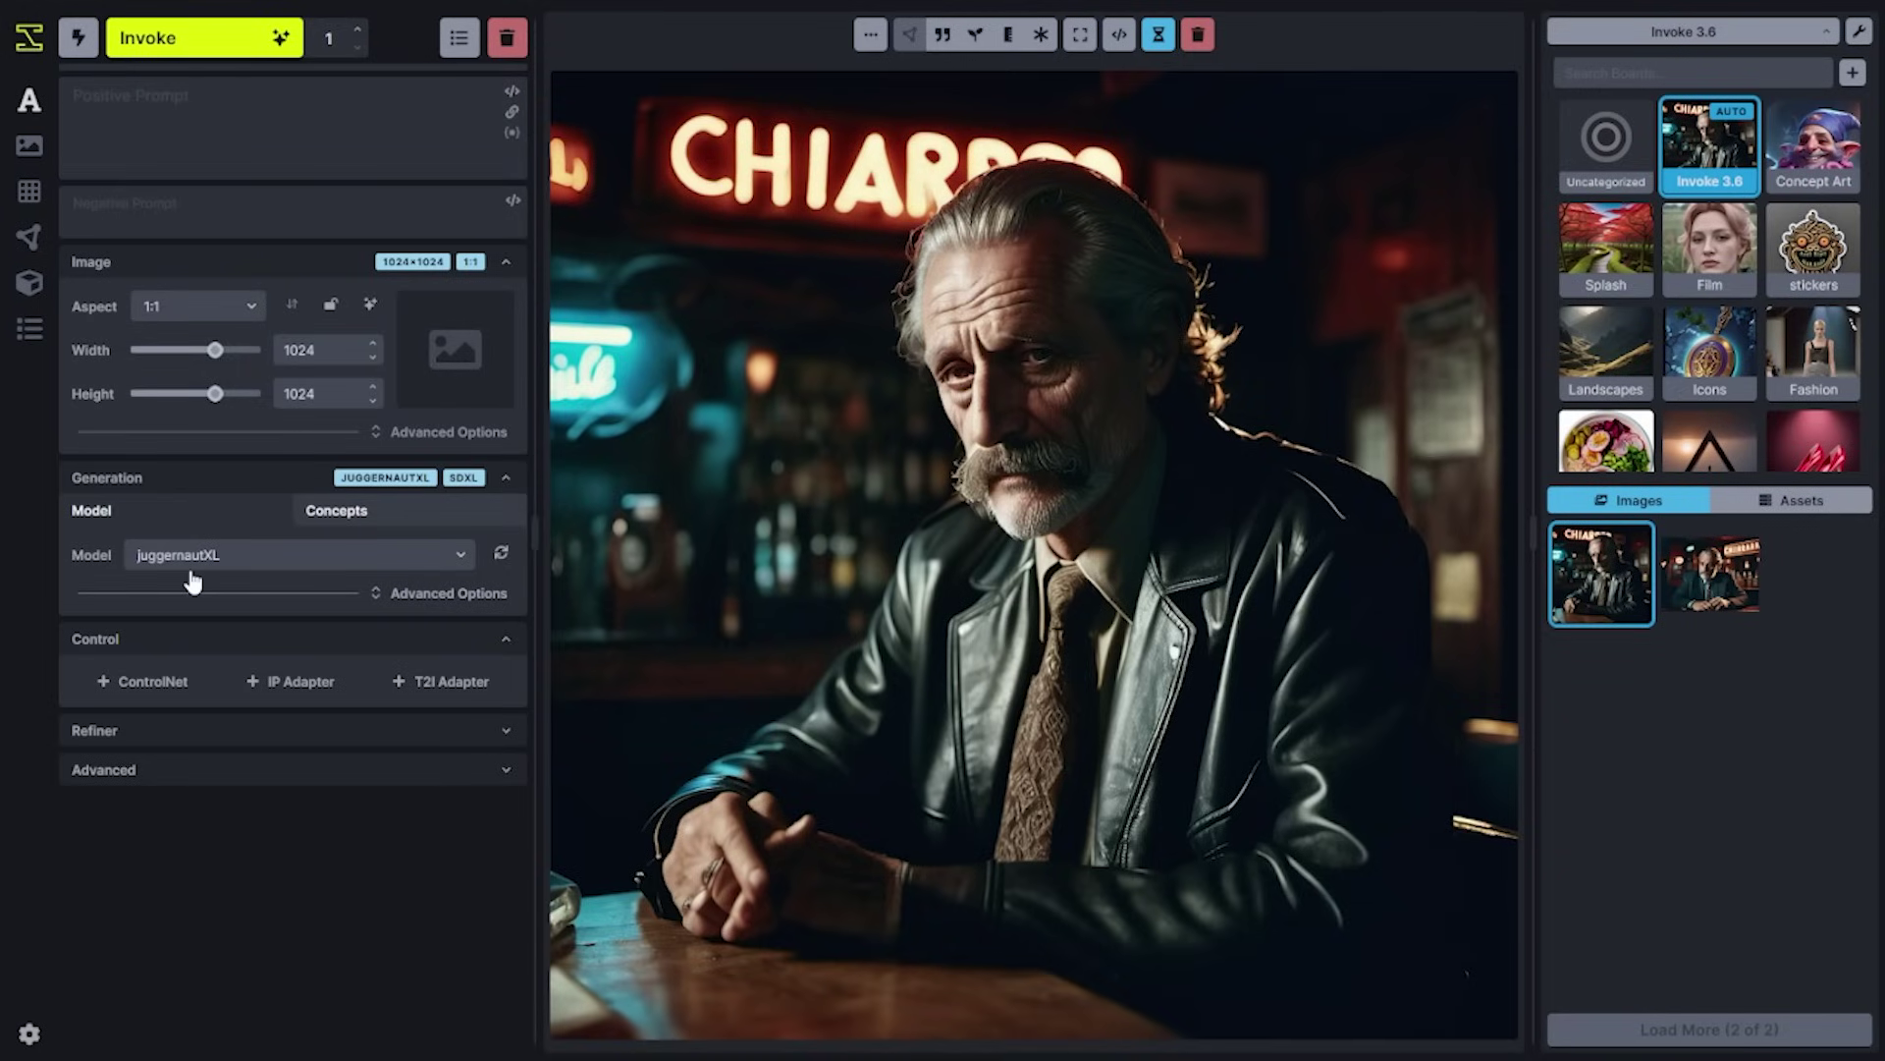
left_click(512, 116)
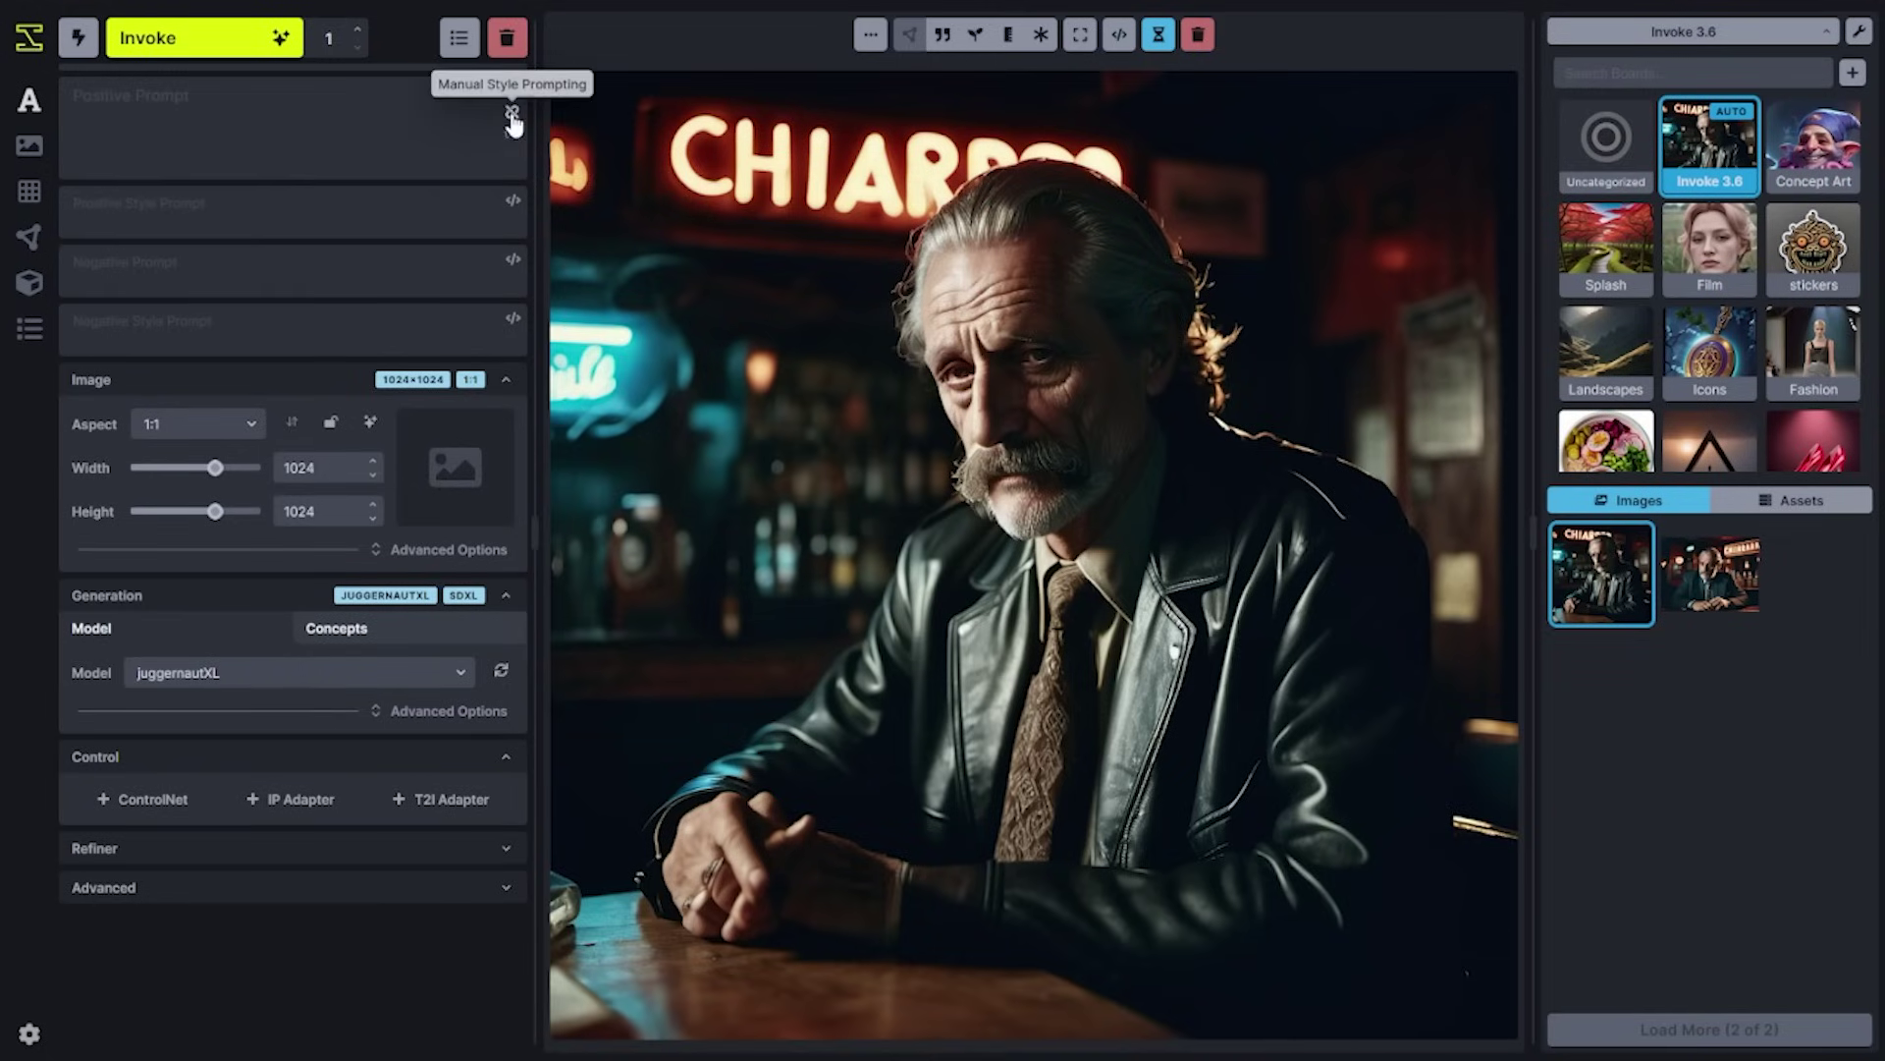
left_click(250, 224)
left_click(229, 343)
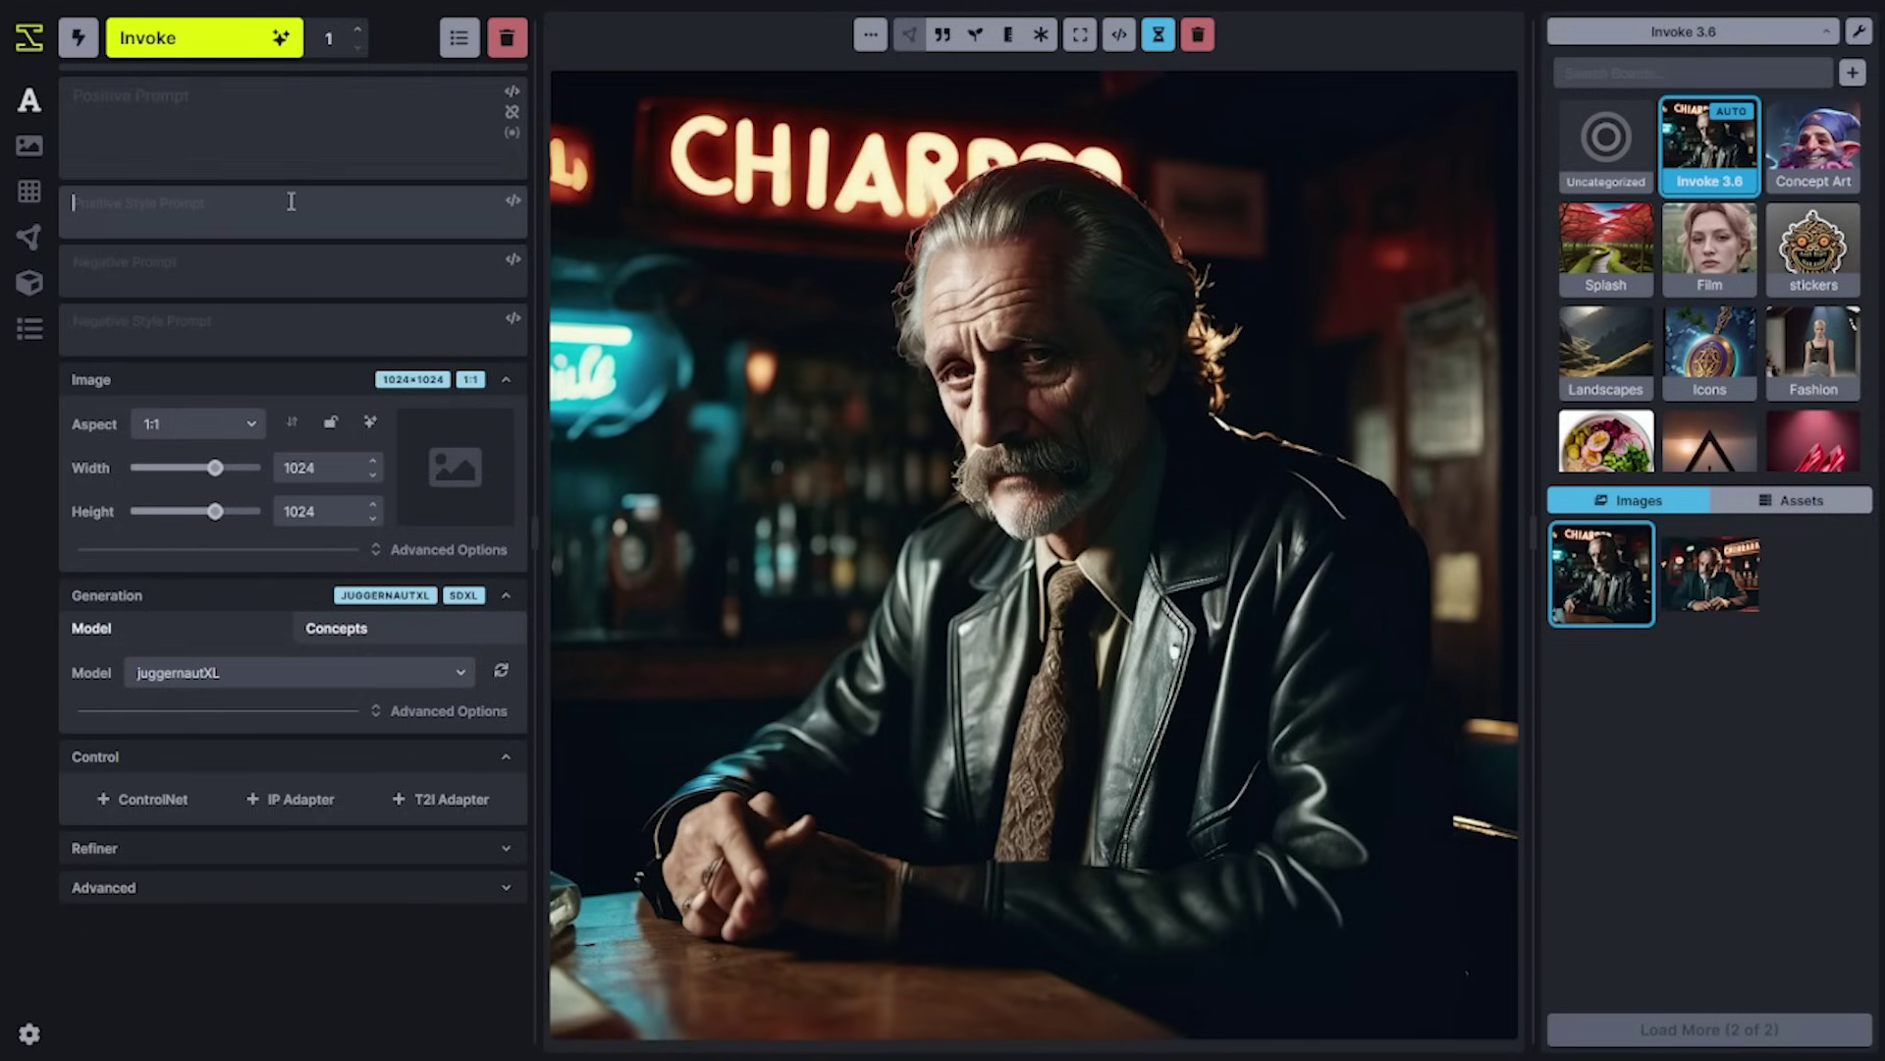
left_click(512, 112)
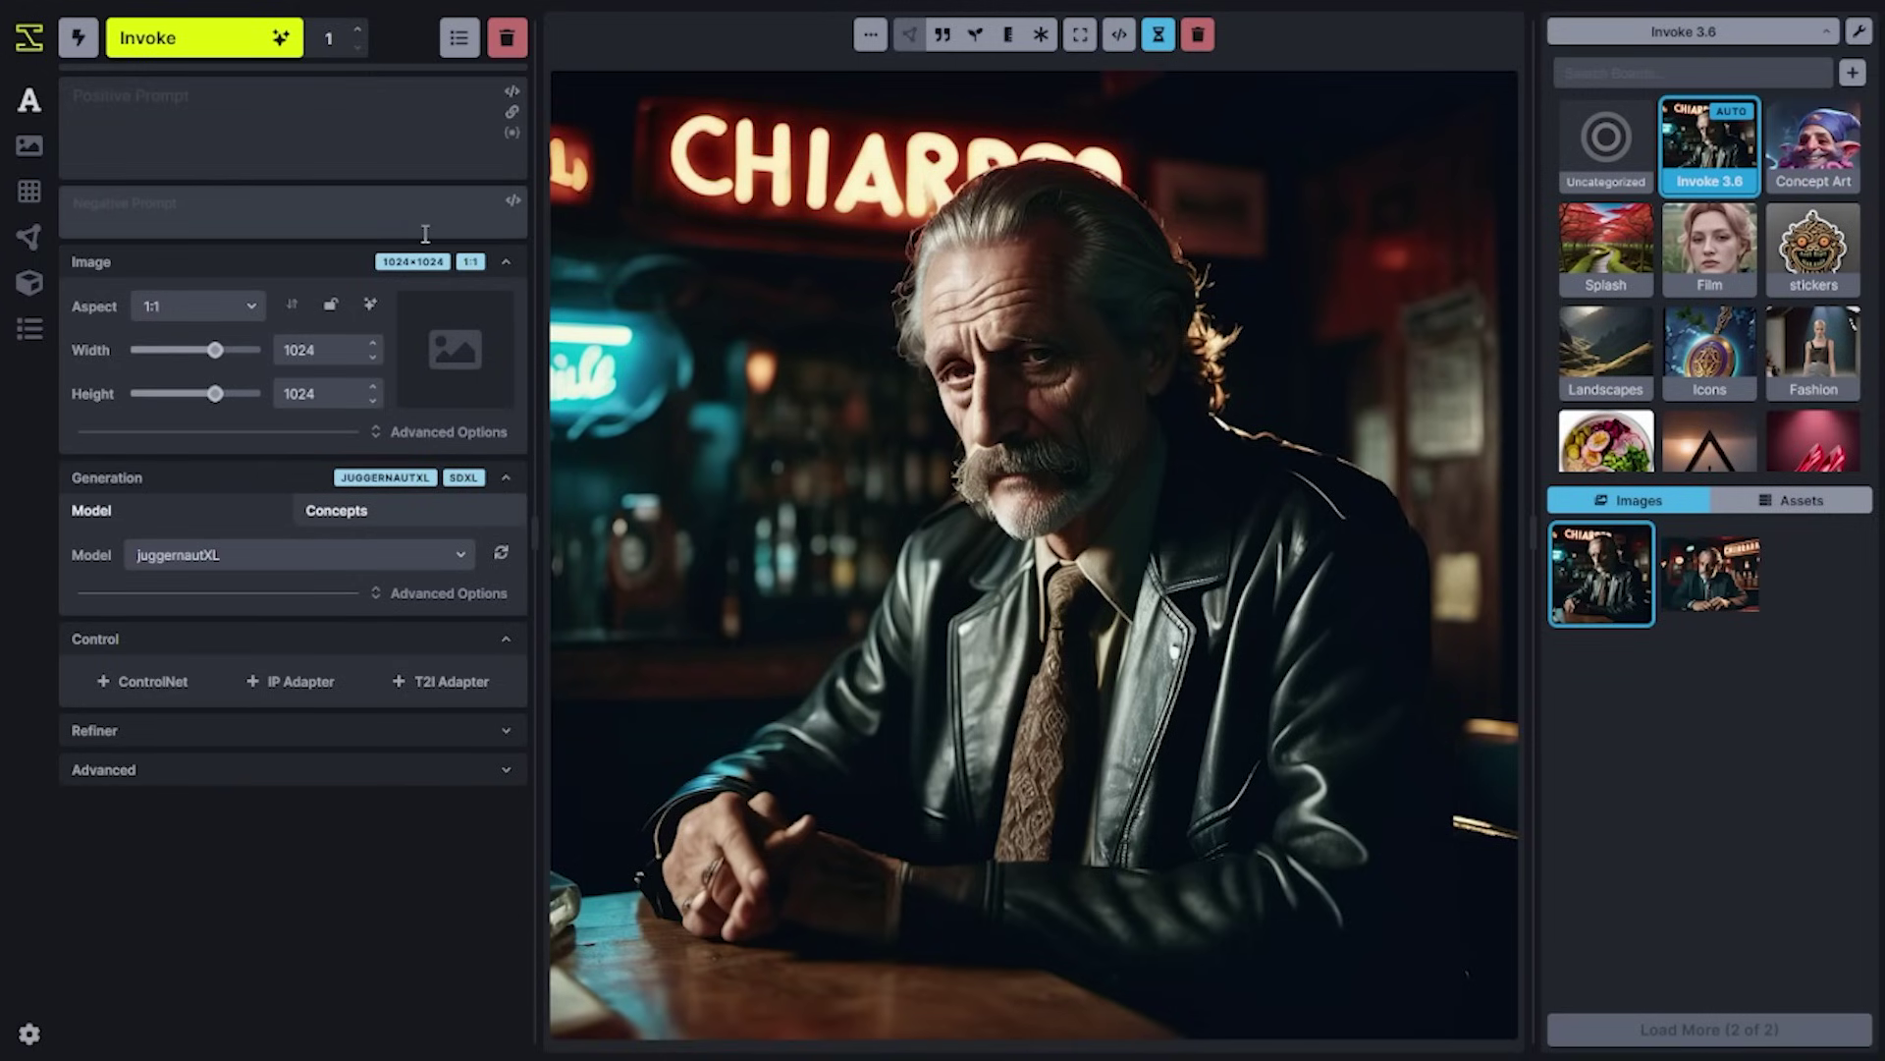
Toggle style prompts once more, leaving them linked, and bring up the Dynamic Prompts preview.
left_click(310, 154)
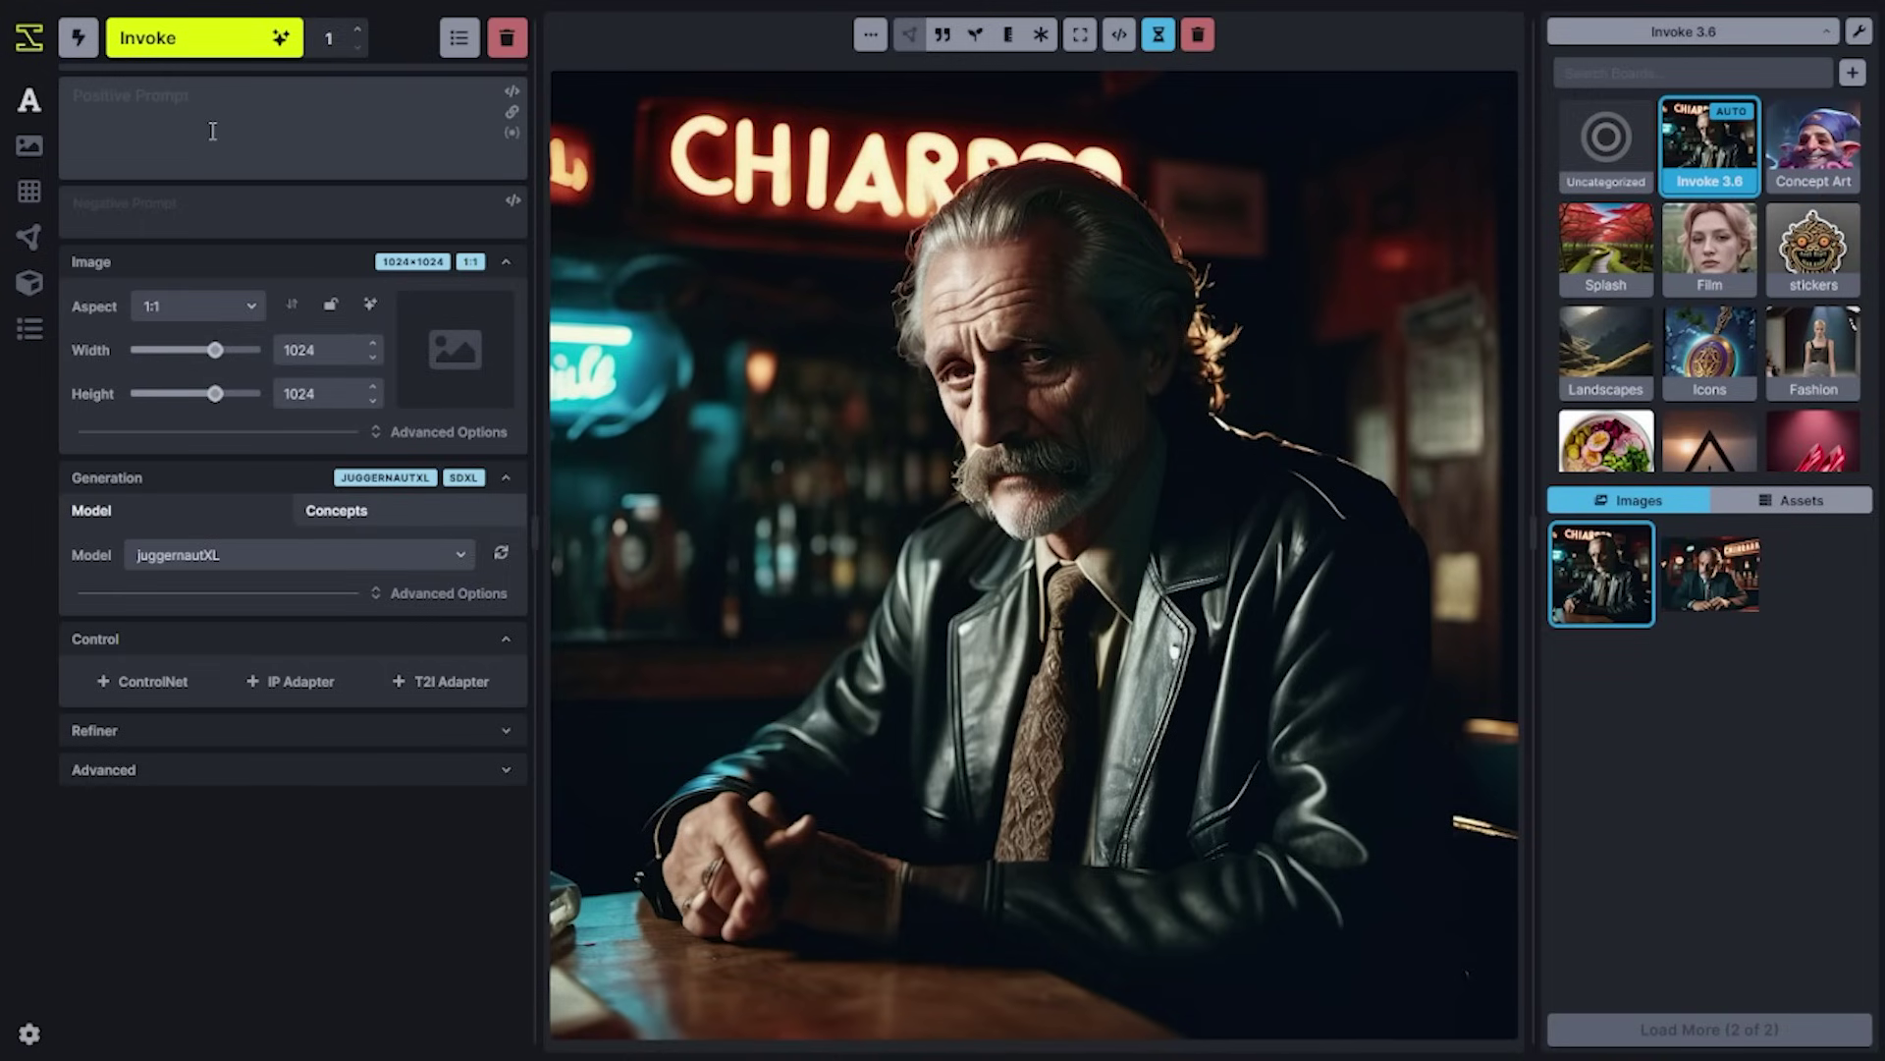
left_click(512, 112)
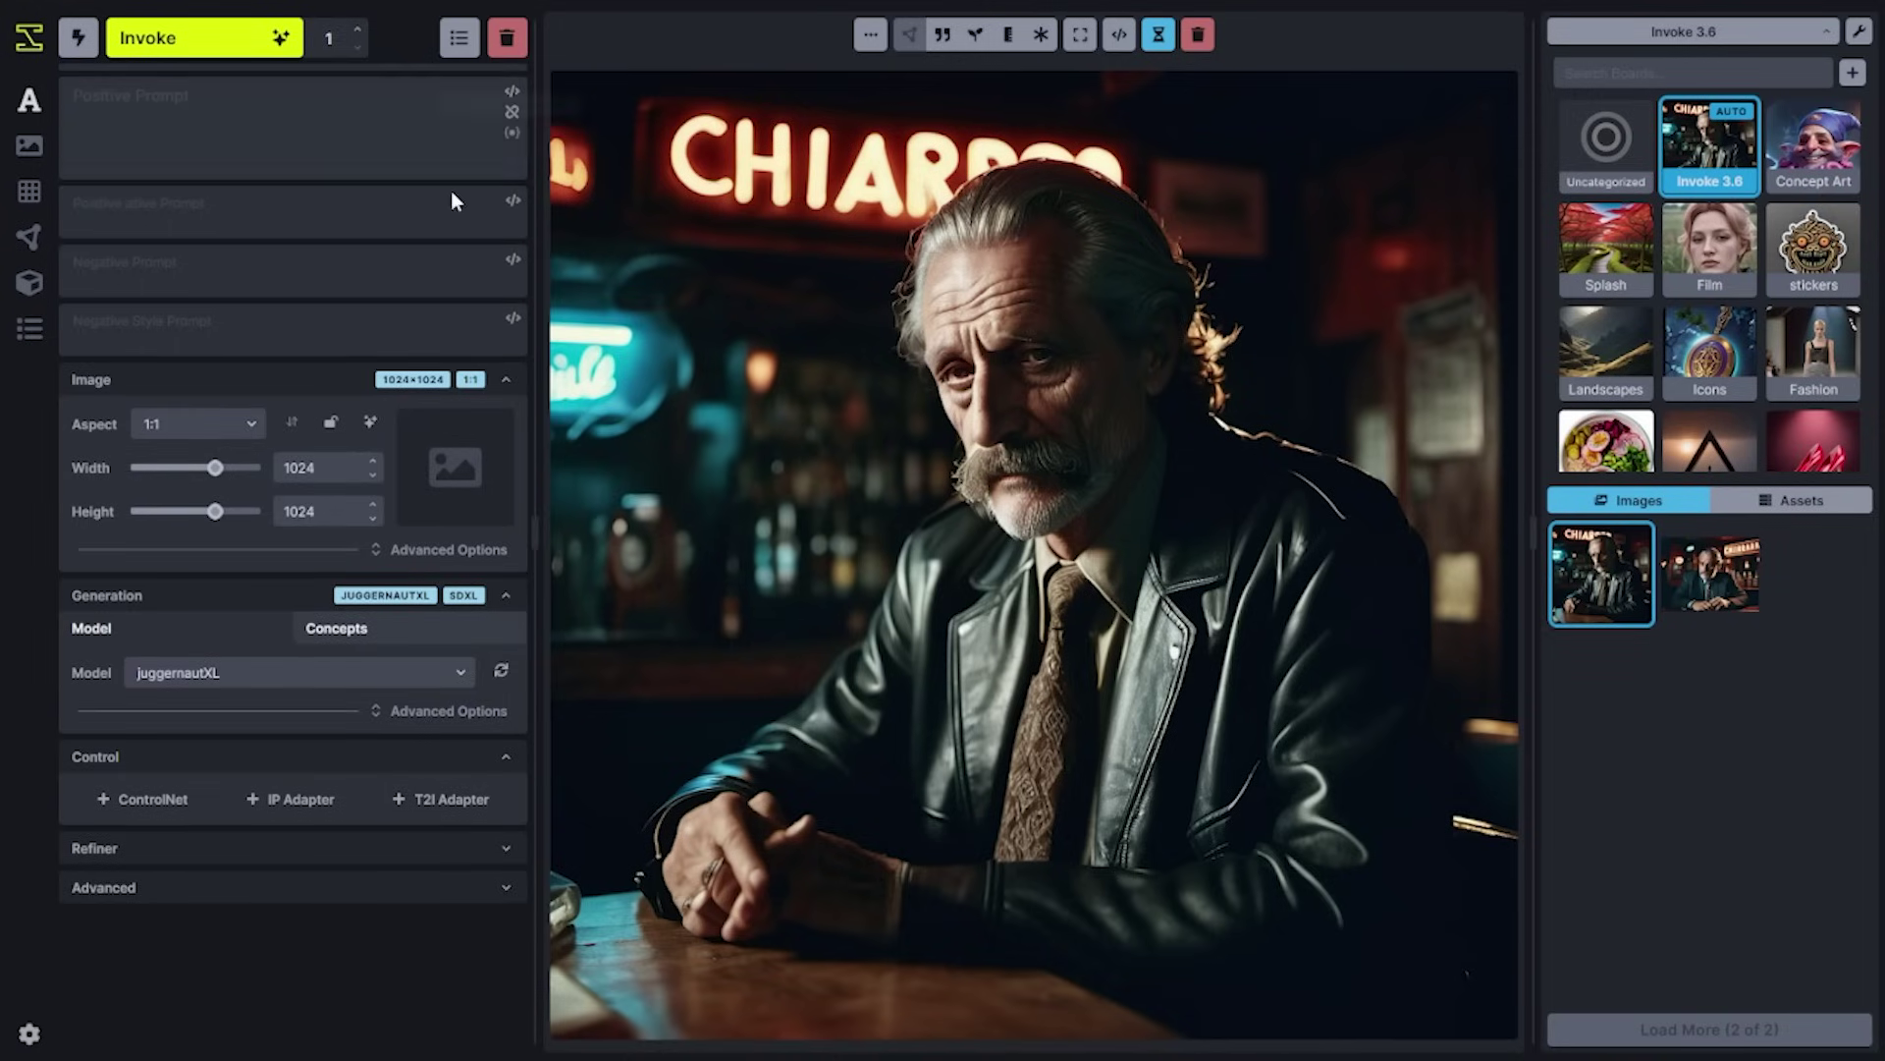
left_click(261, 212)
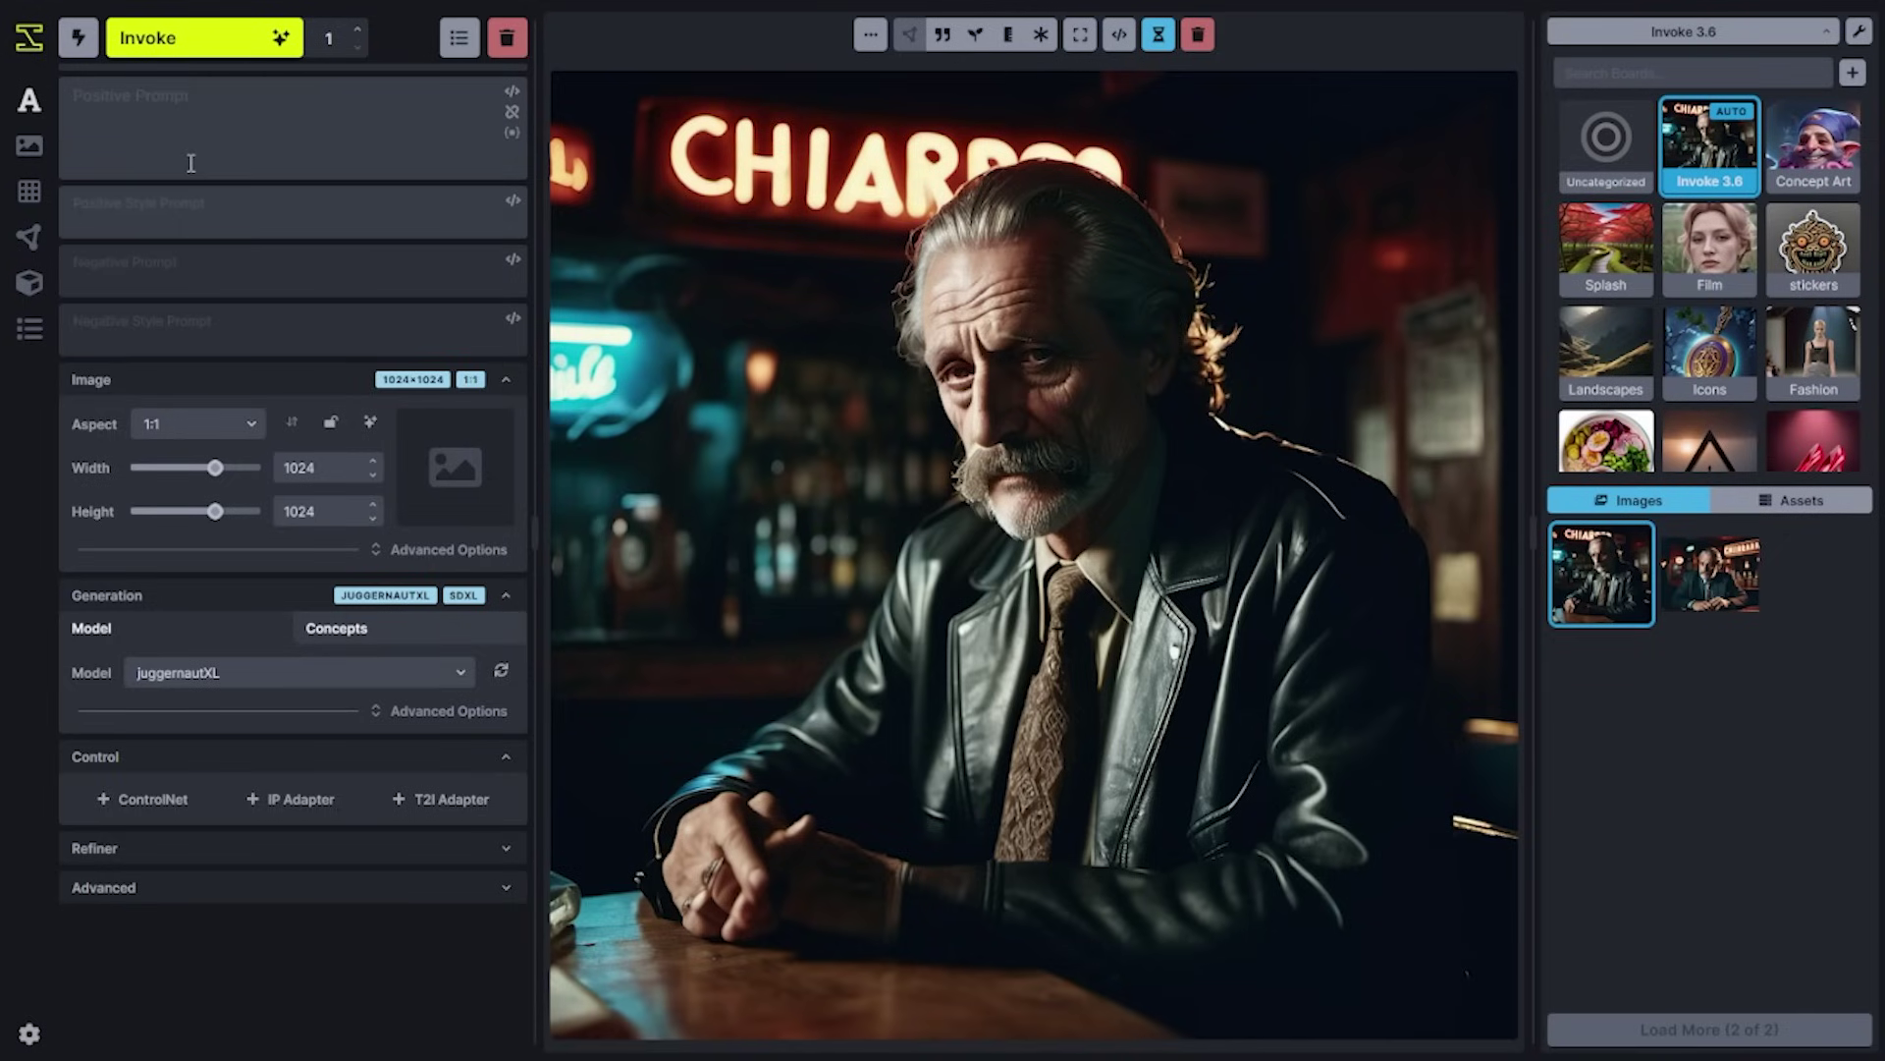
left_click(512, 112)
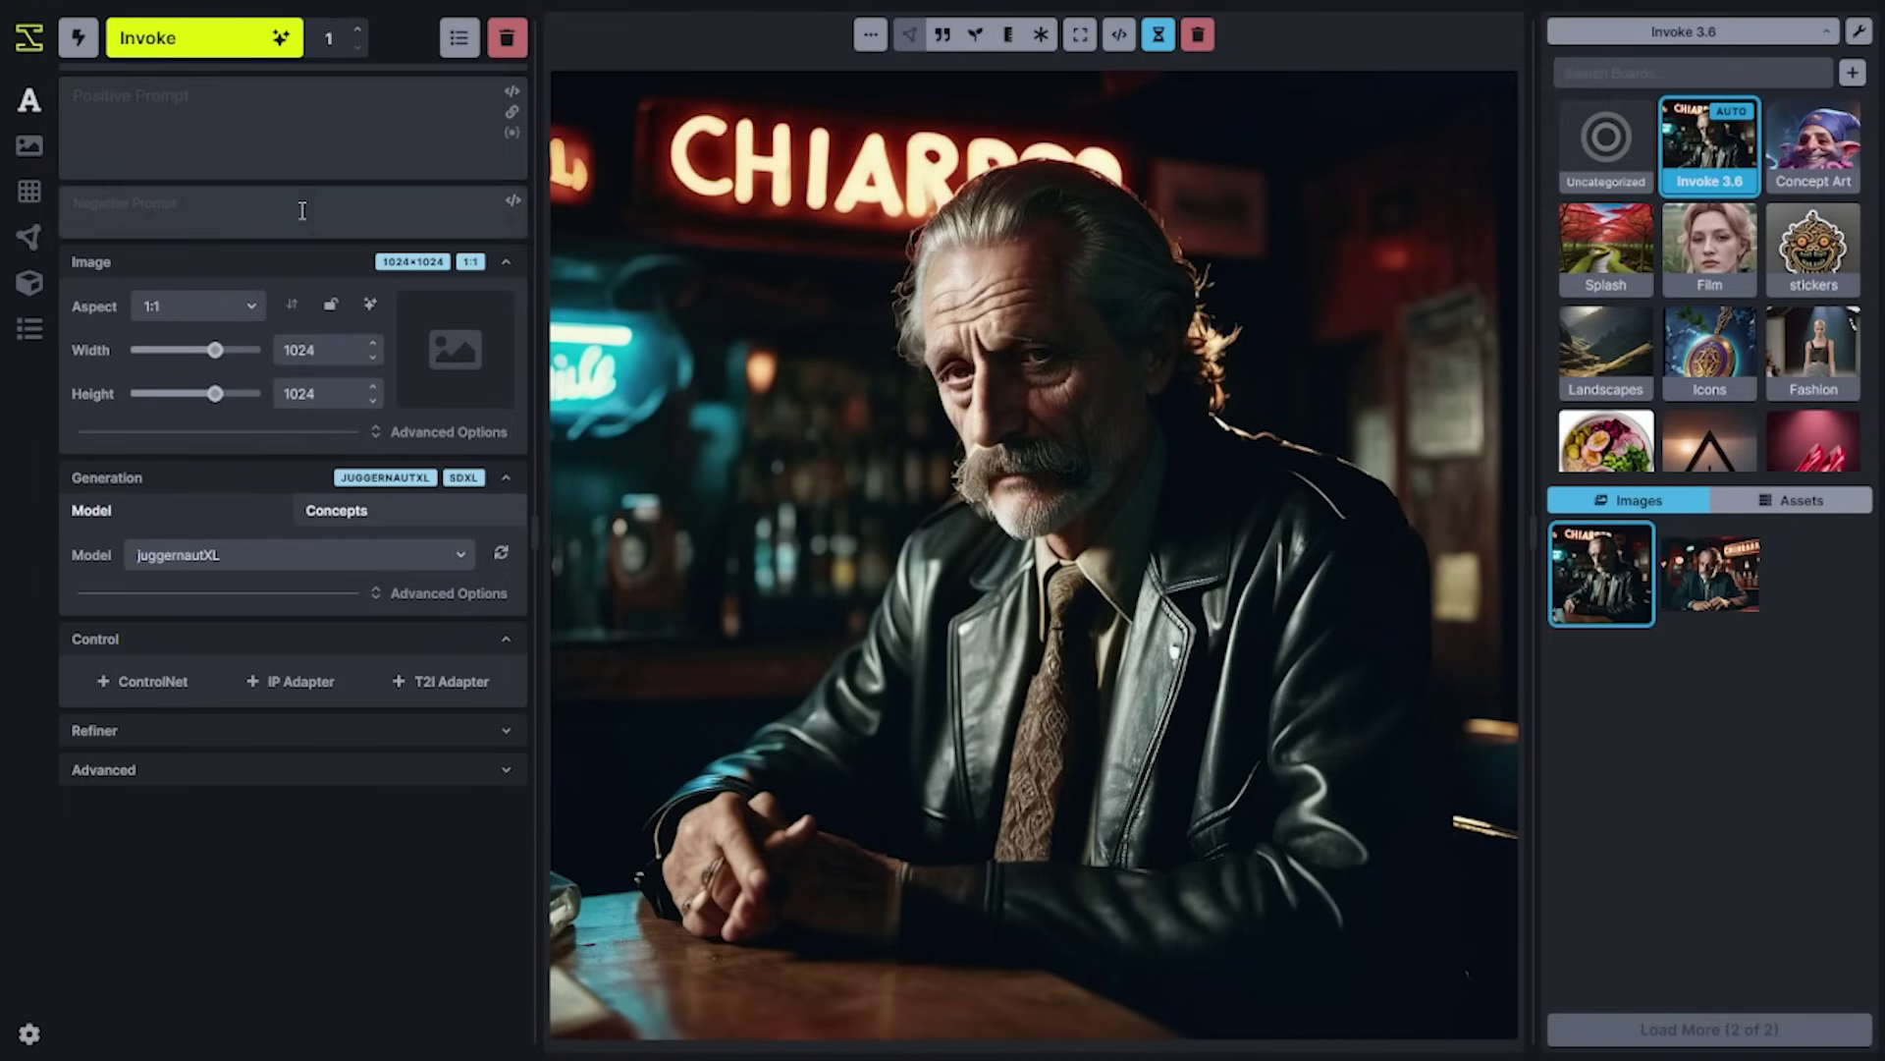
left_click(512, 135)
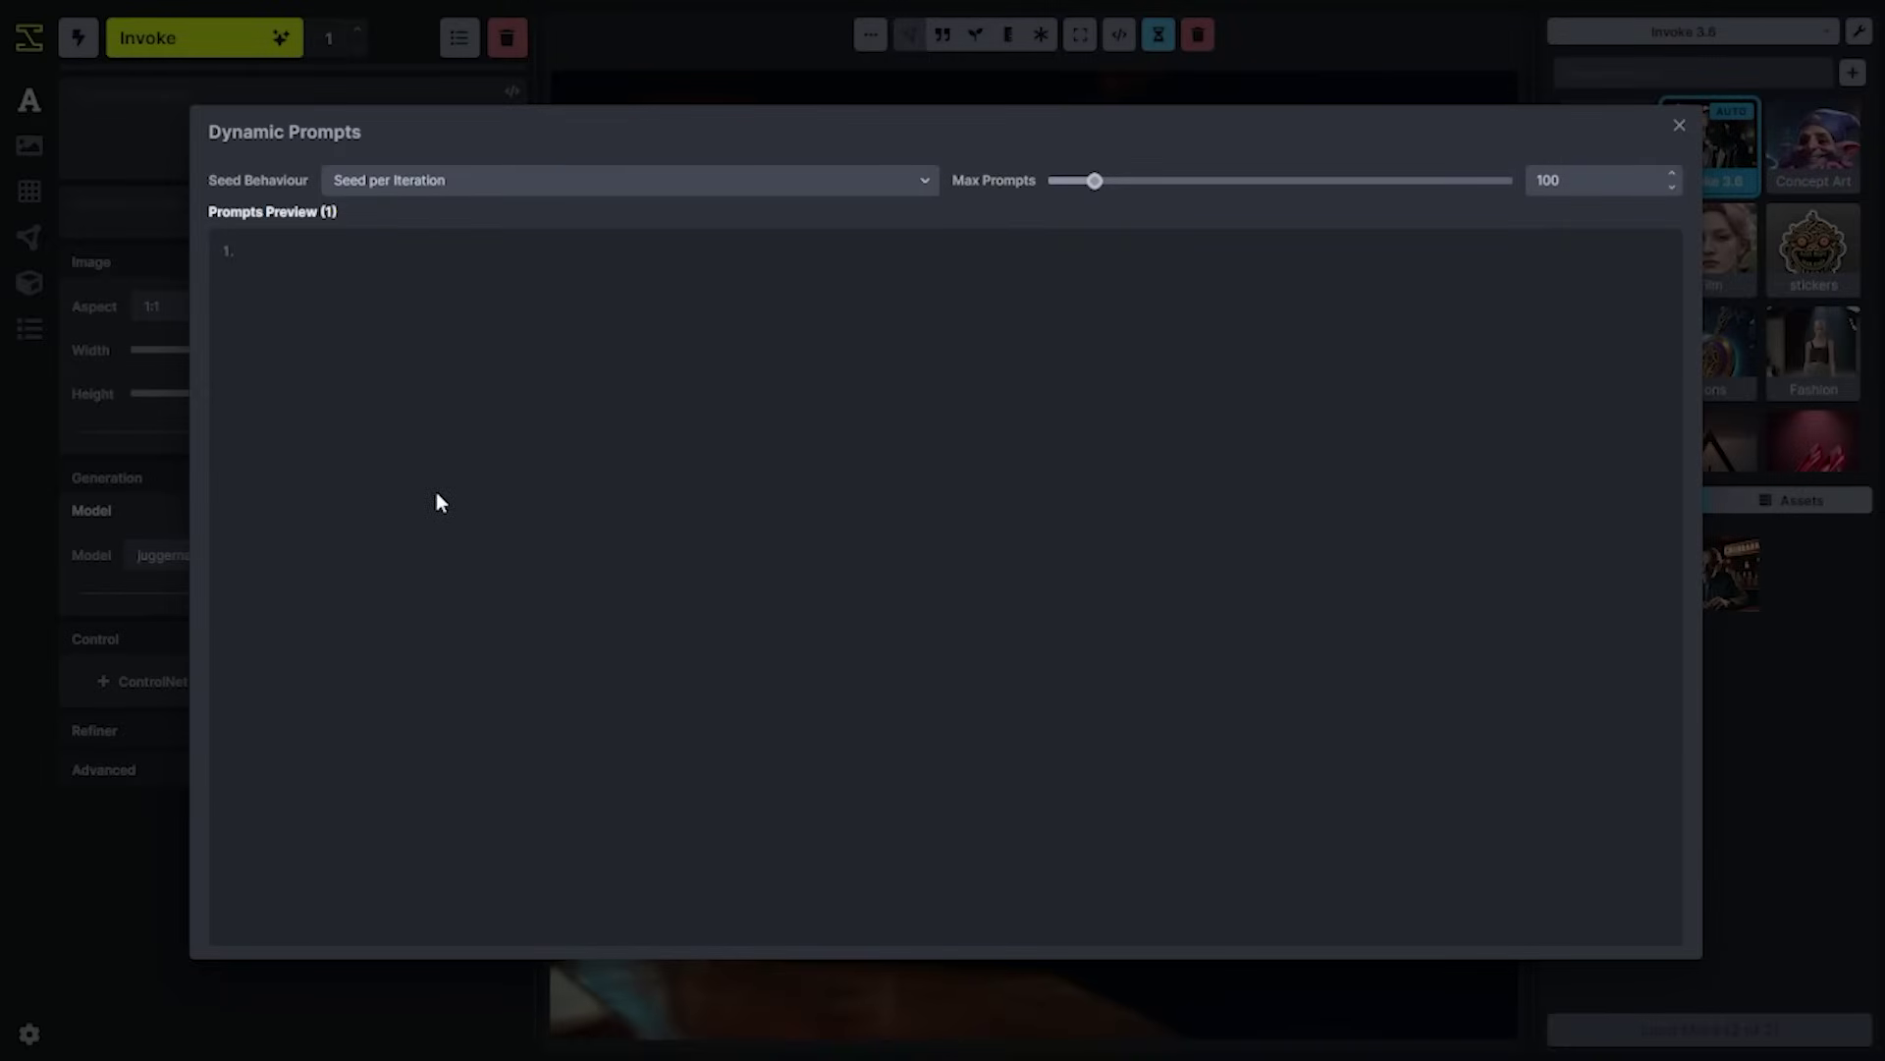
Enter the choice group '{ red | green | blue }' in the positive prompt and preview it.
left_click(171, 185)
left_click(186, 118)
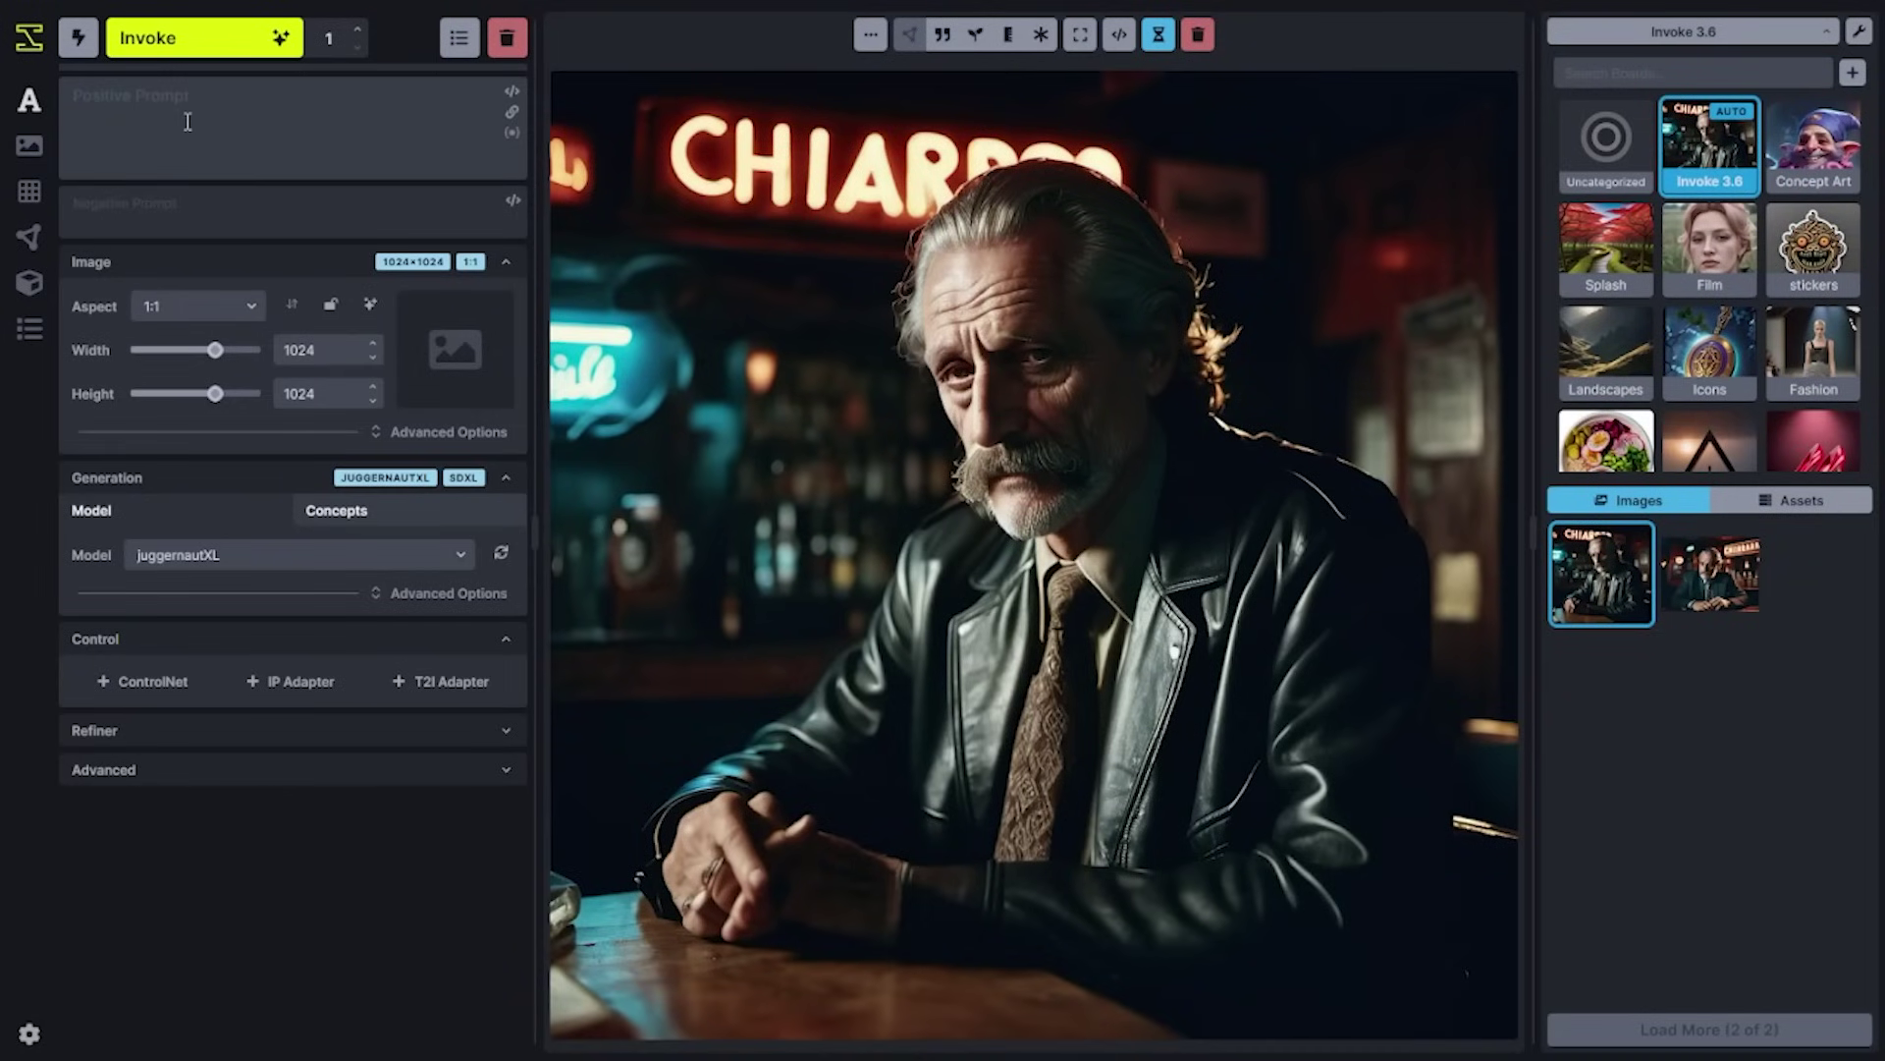
type("{ red | green | blue }")
key("ctrl+Return")
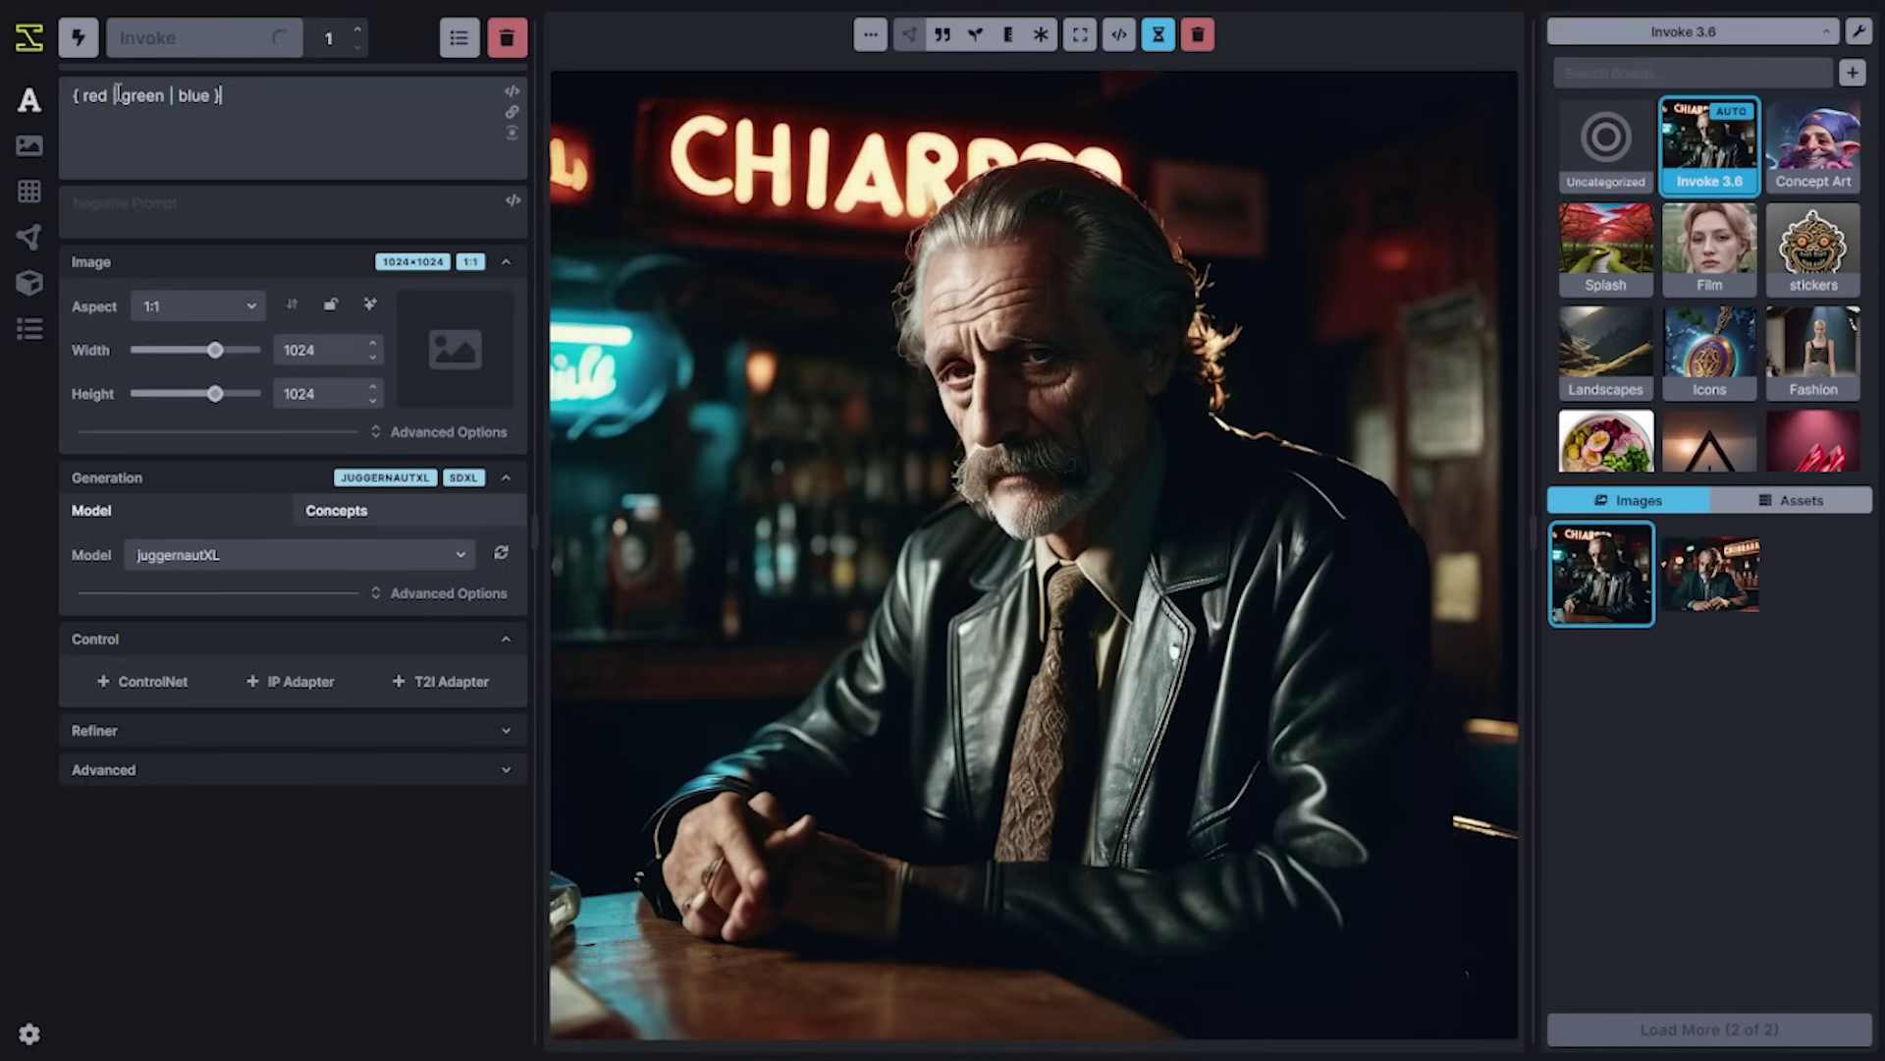
left_click(511, 132)
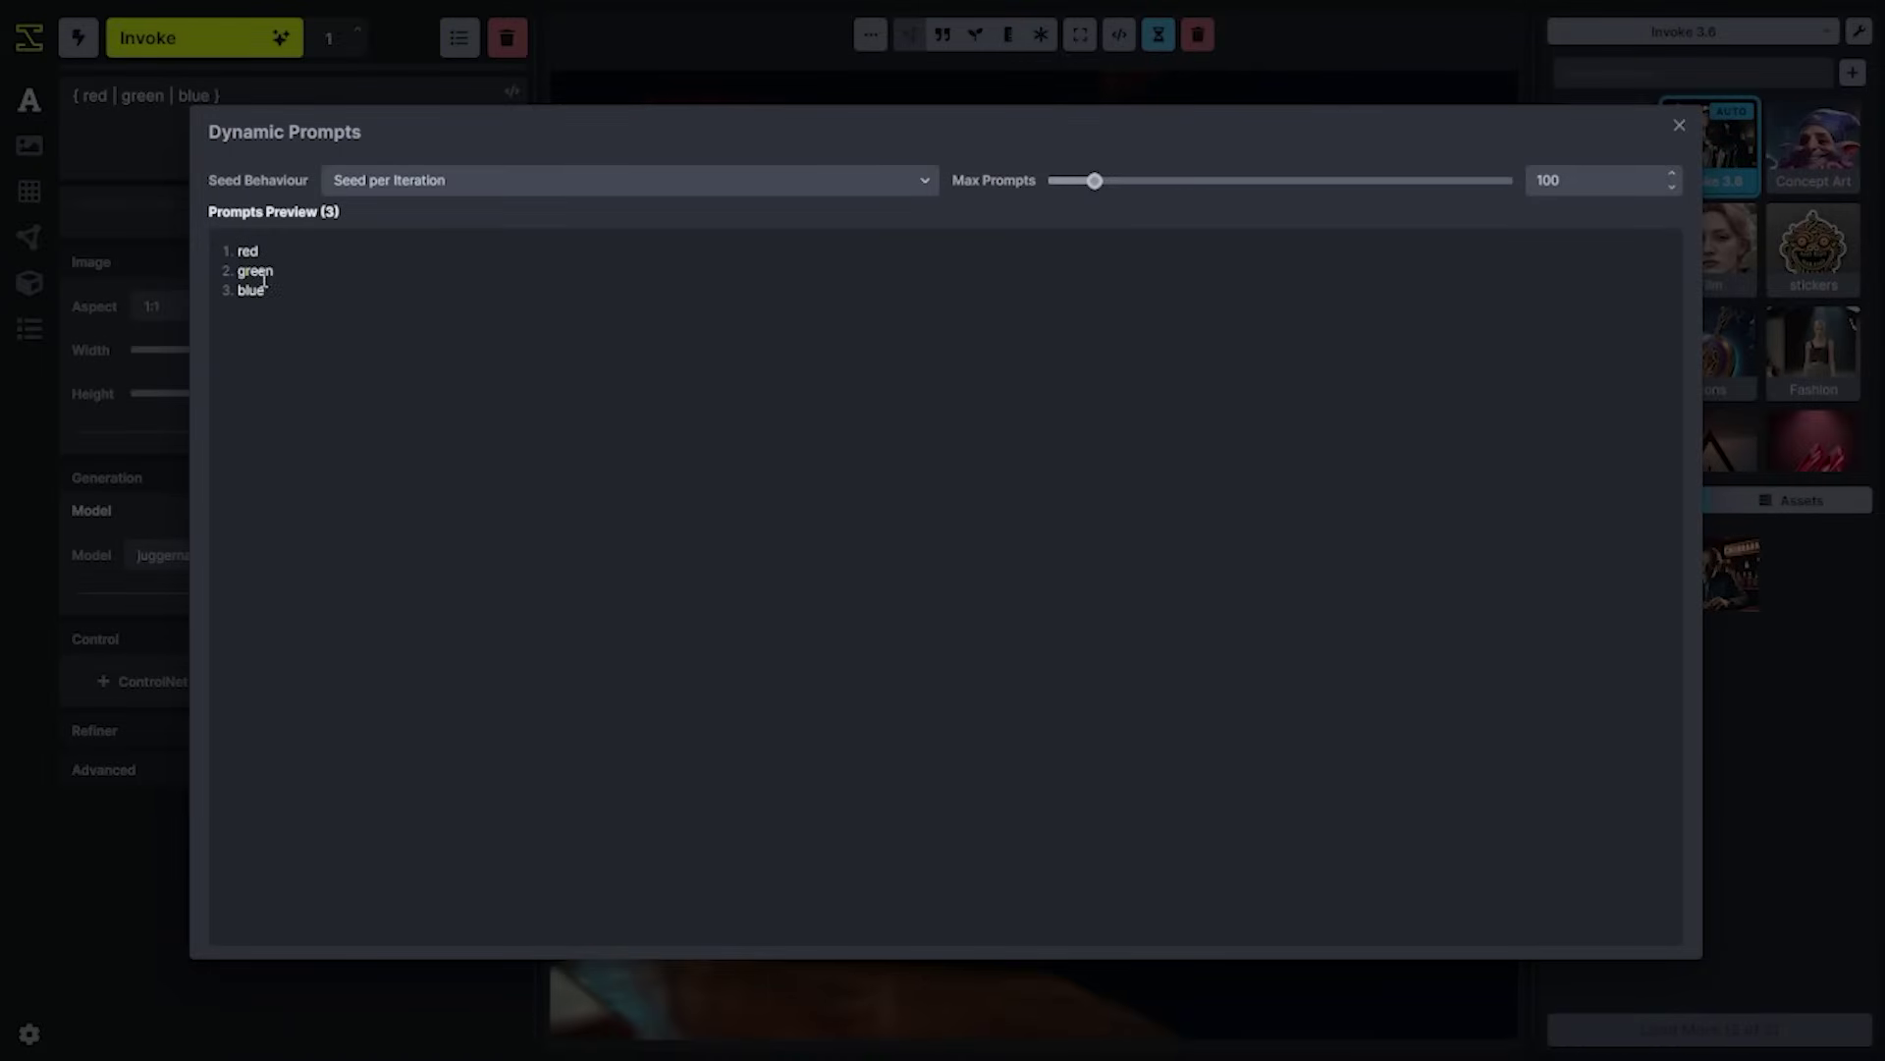
left_click(1679, 125)
Append 'ball' to the prompt, preview the red, green and blue ball prompts, and close.
left_click(408, 134)
type("ball")
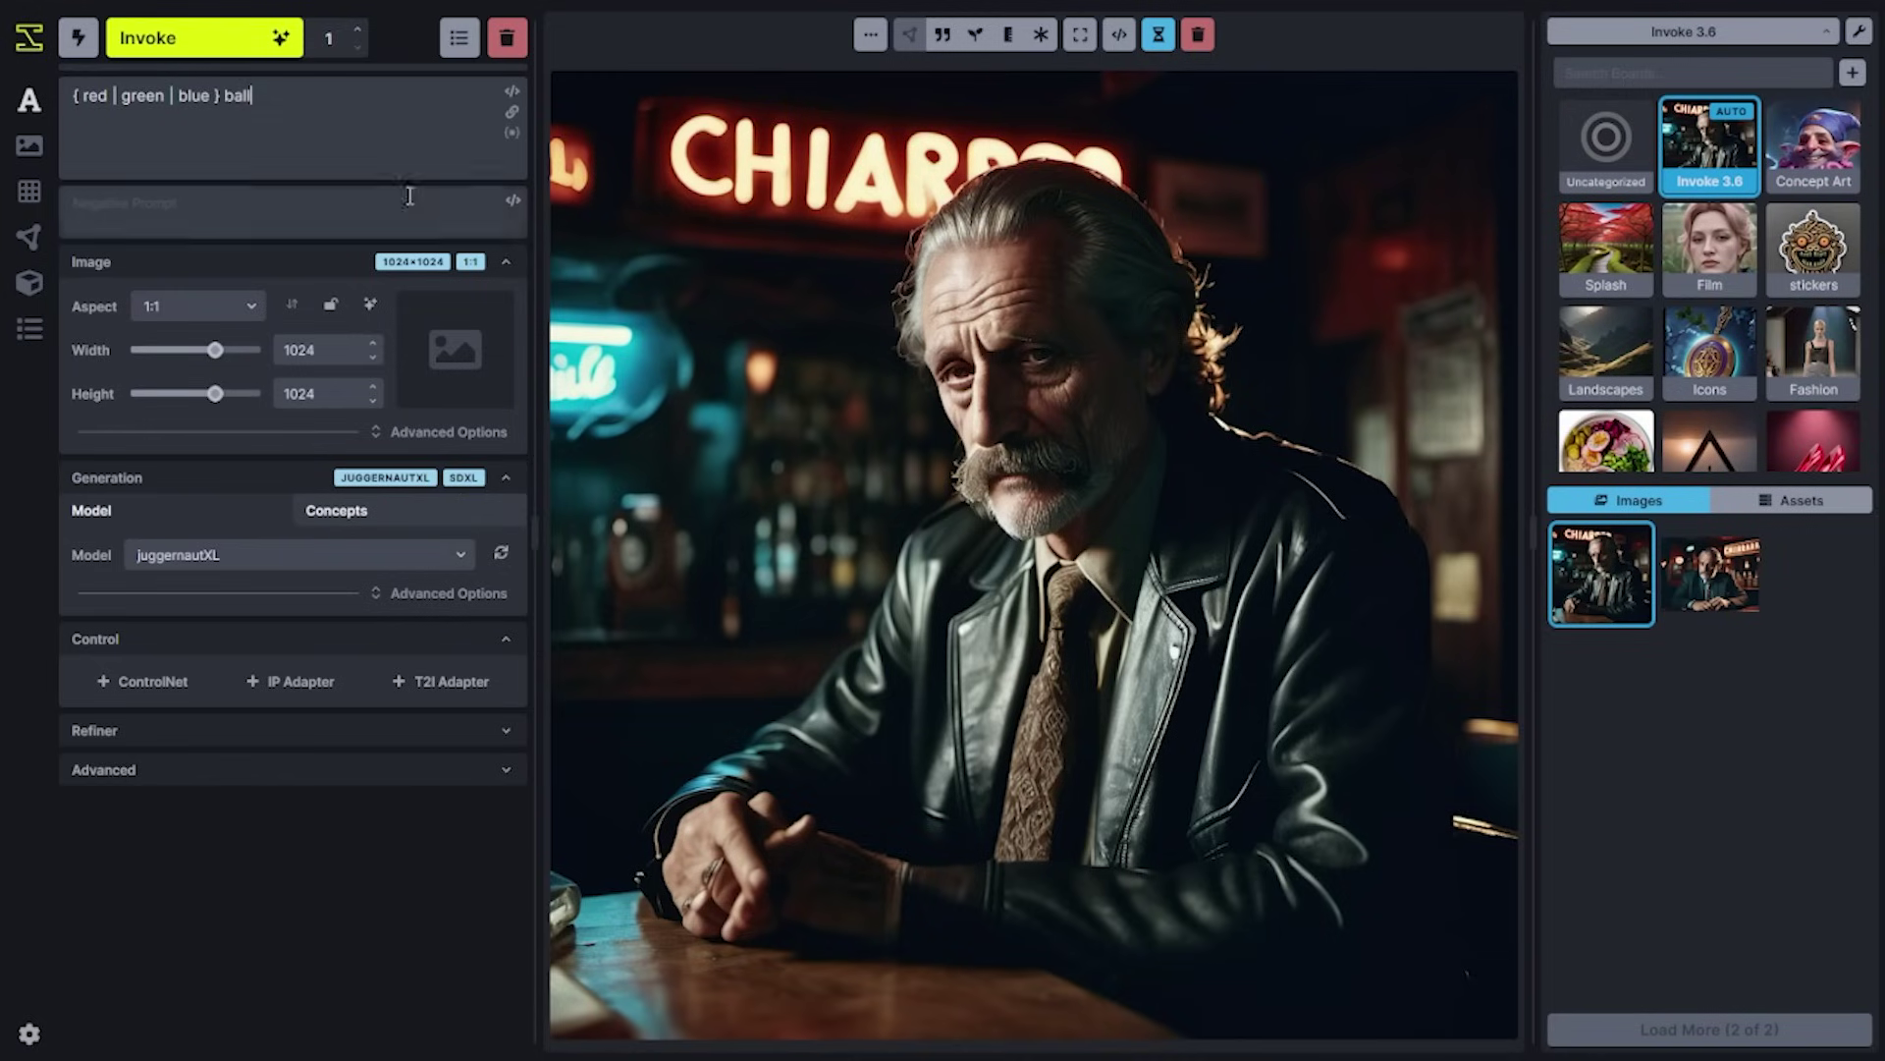
left_click(513, 134)
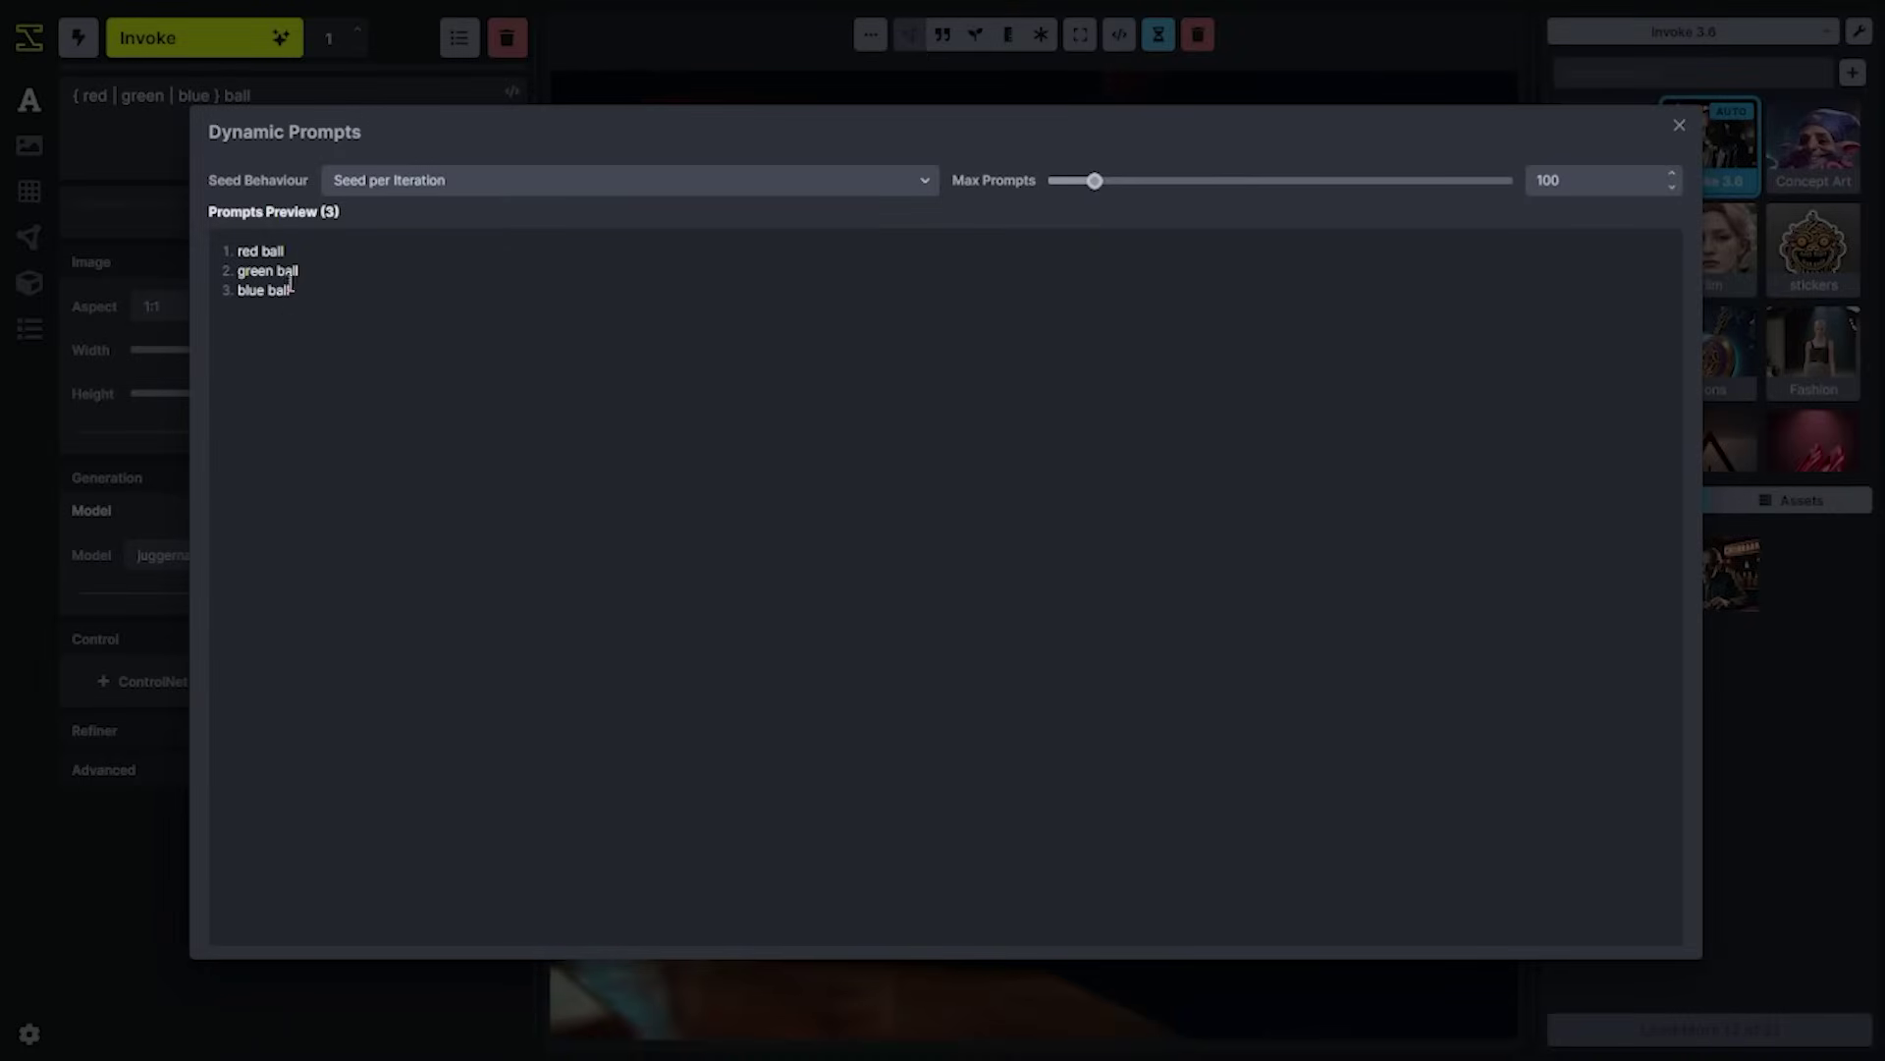
left_click(441, 184)
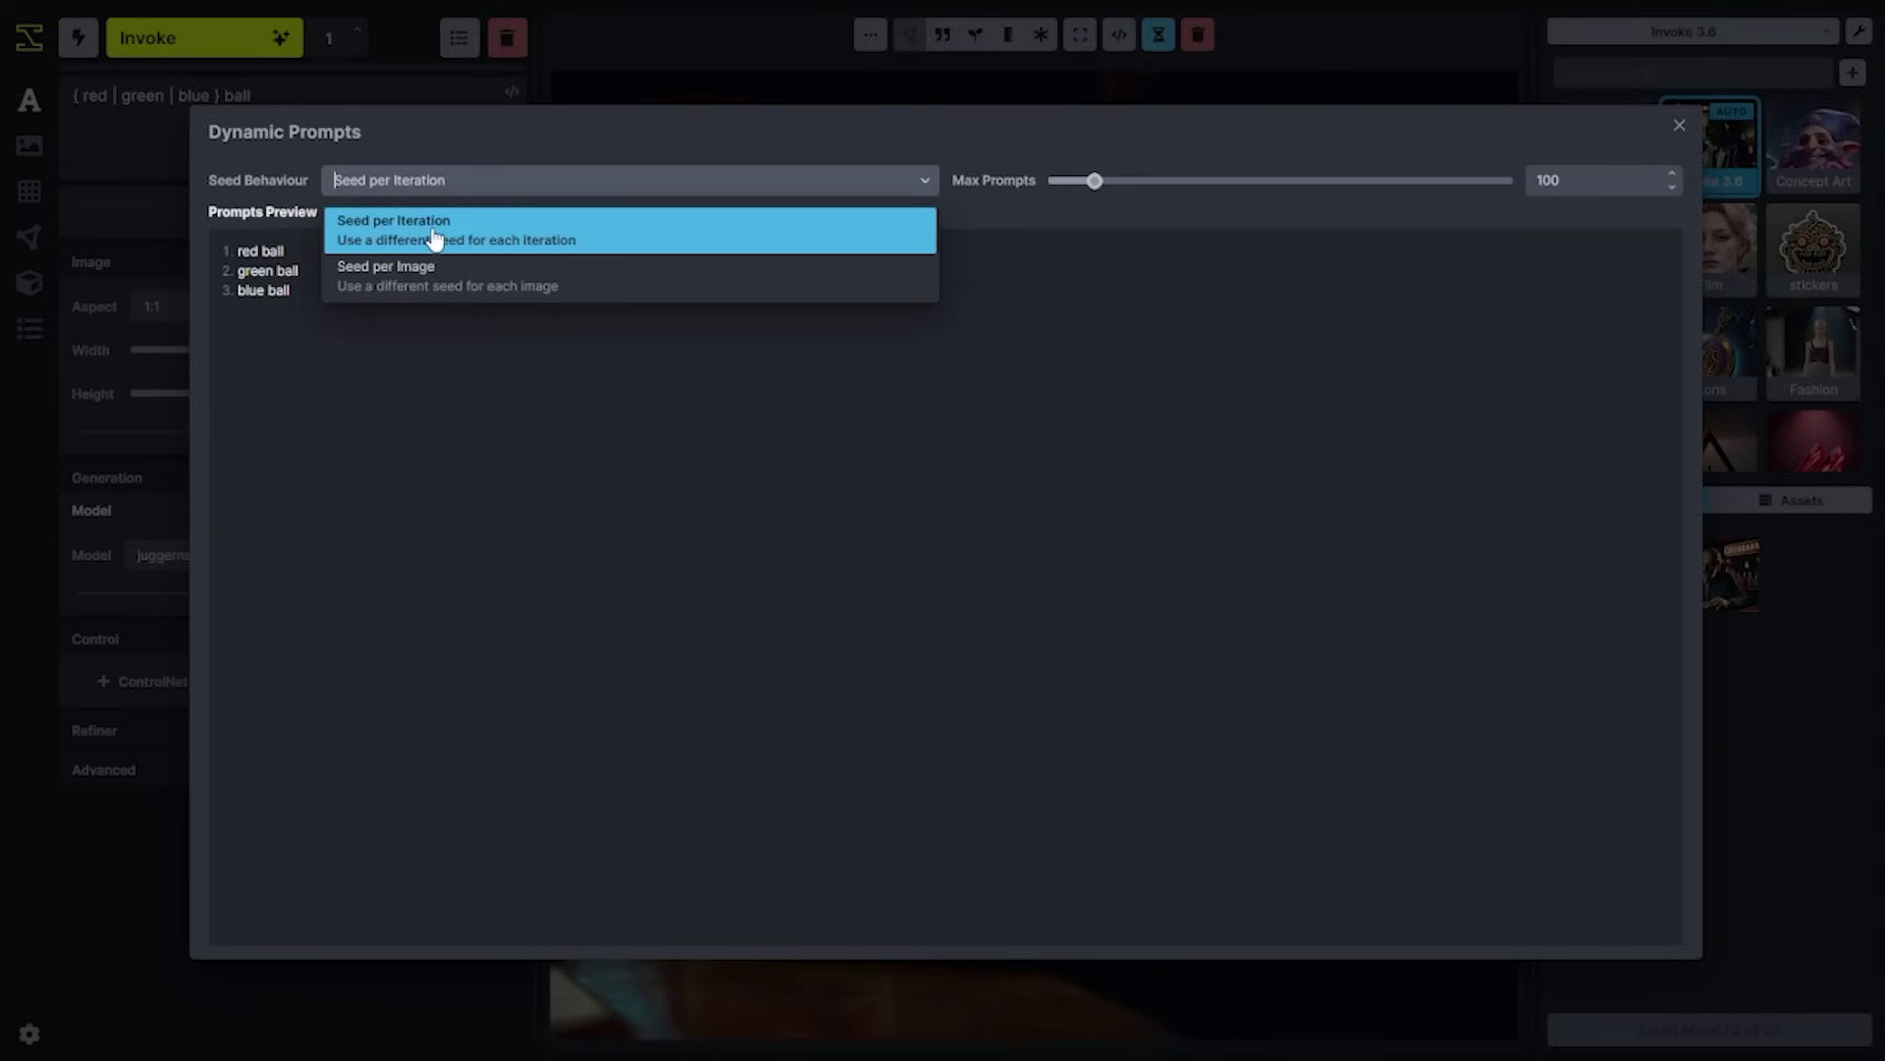
left_click(427, 161)
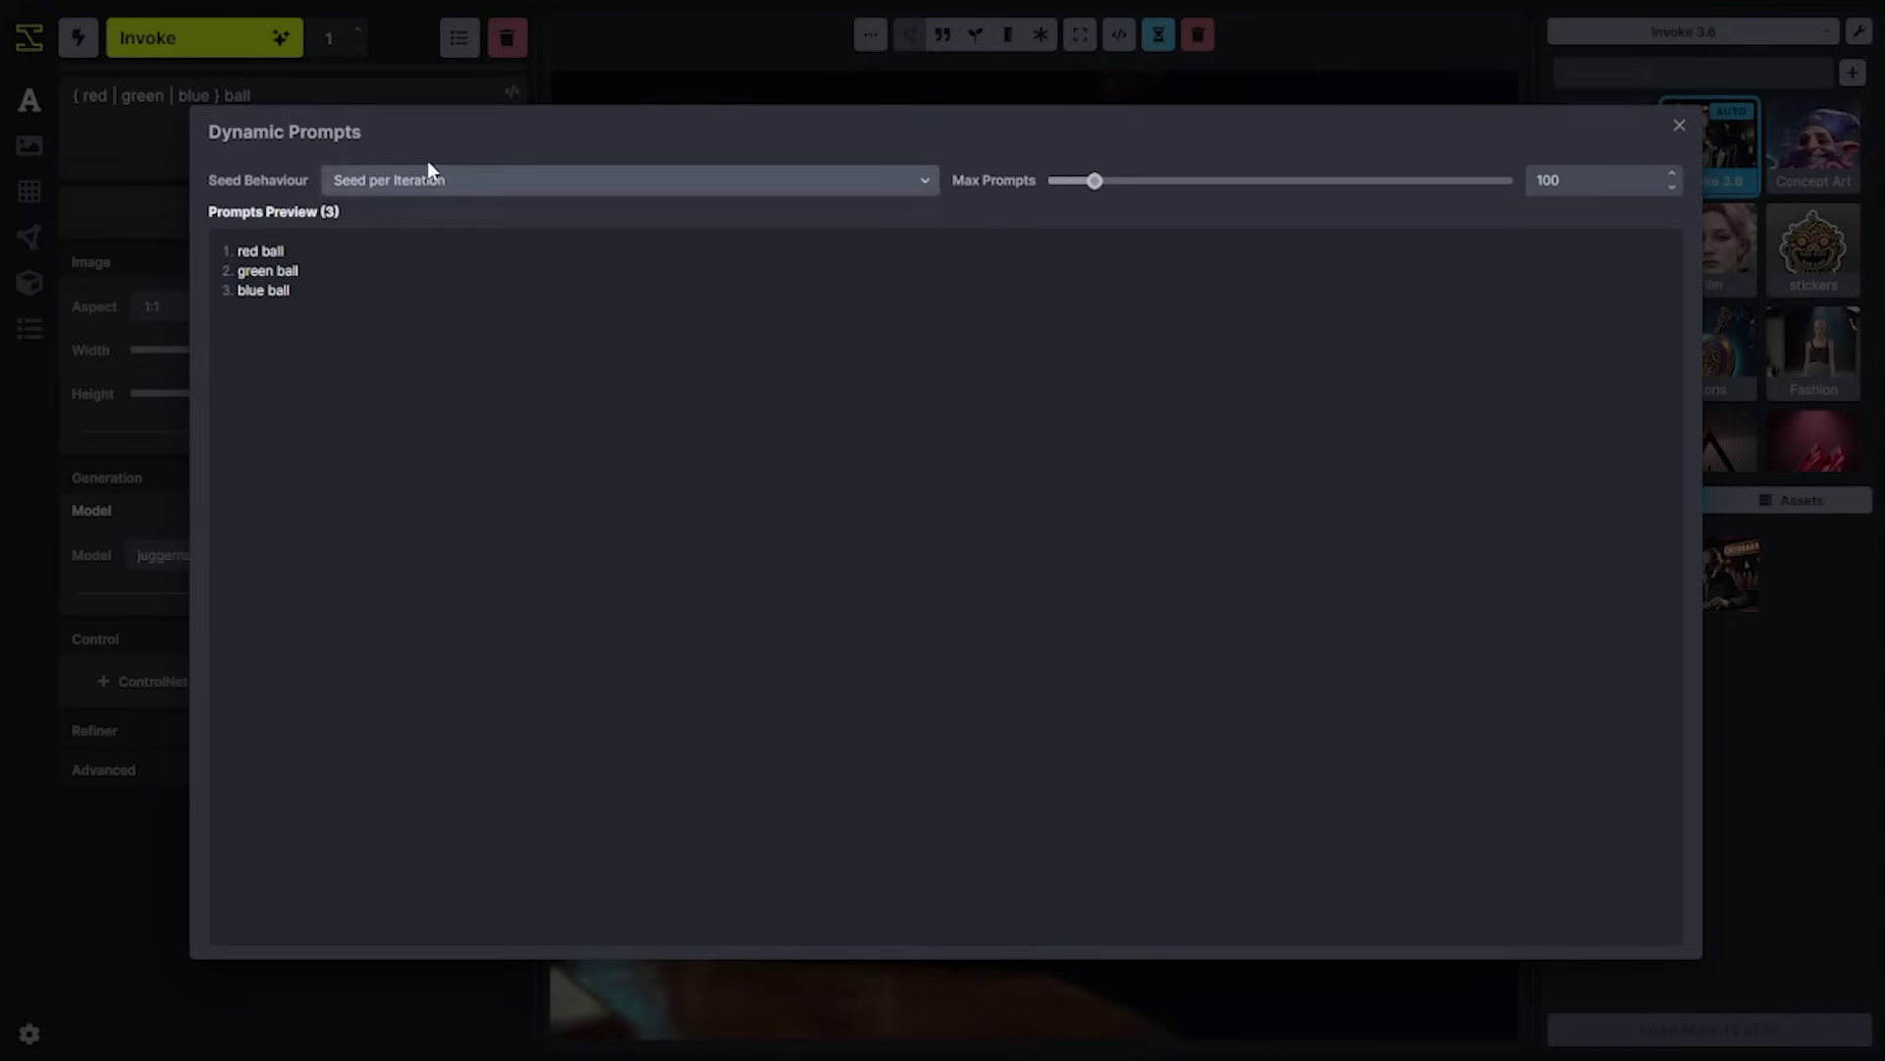
left_click(487, 78)
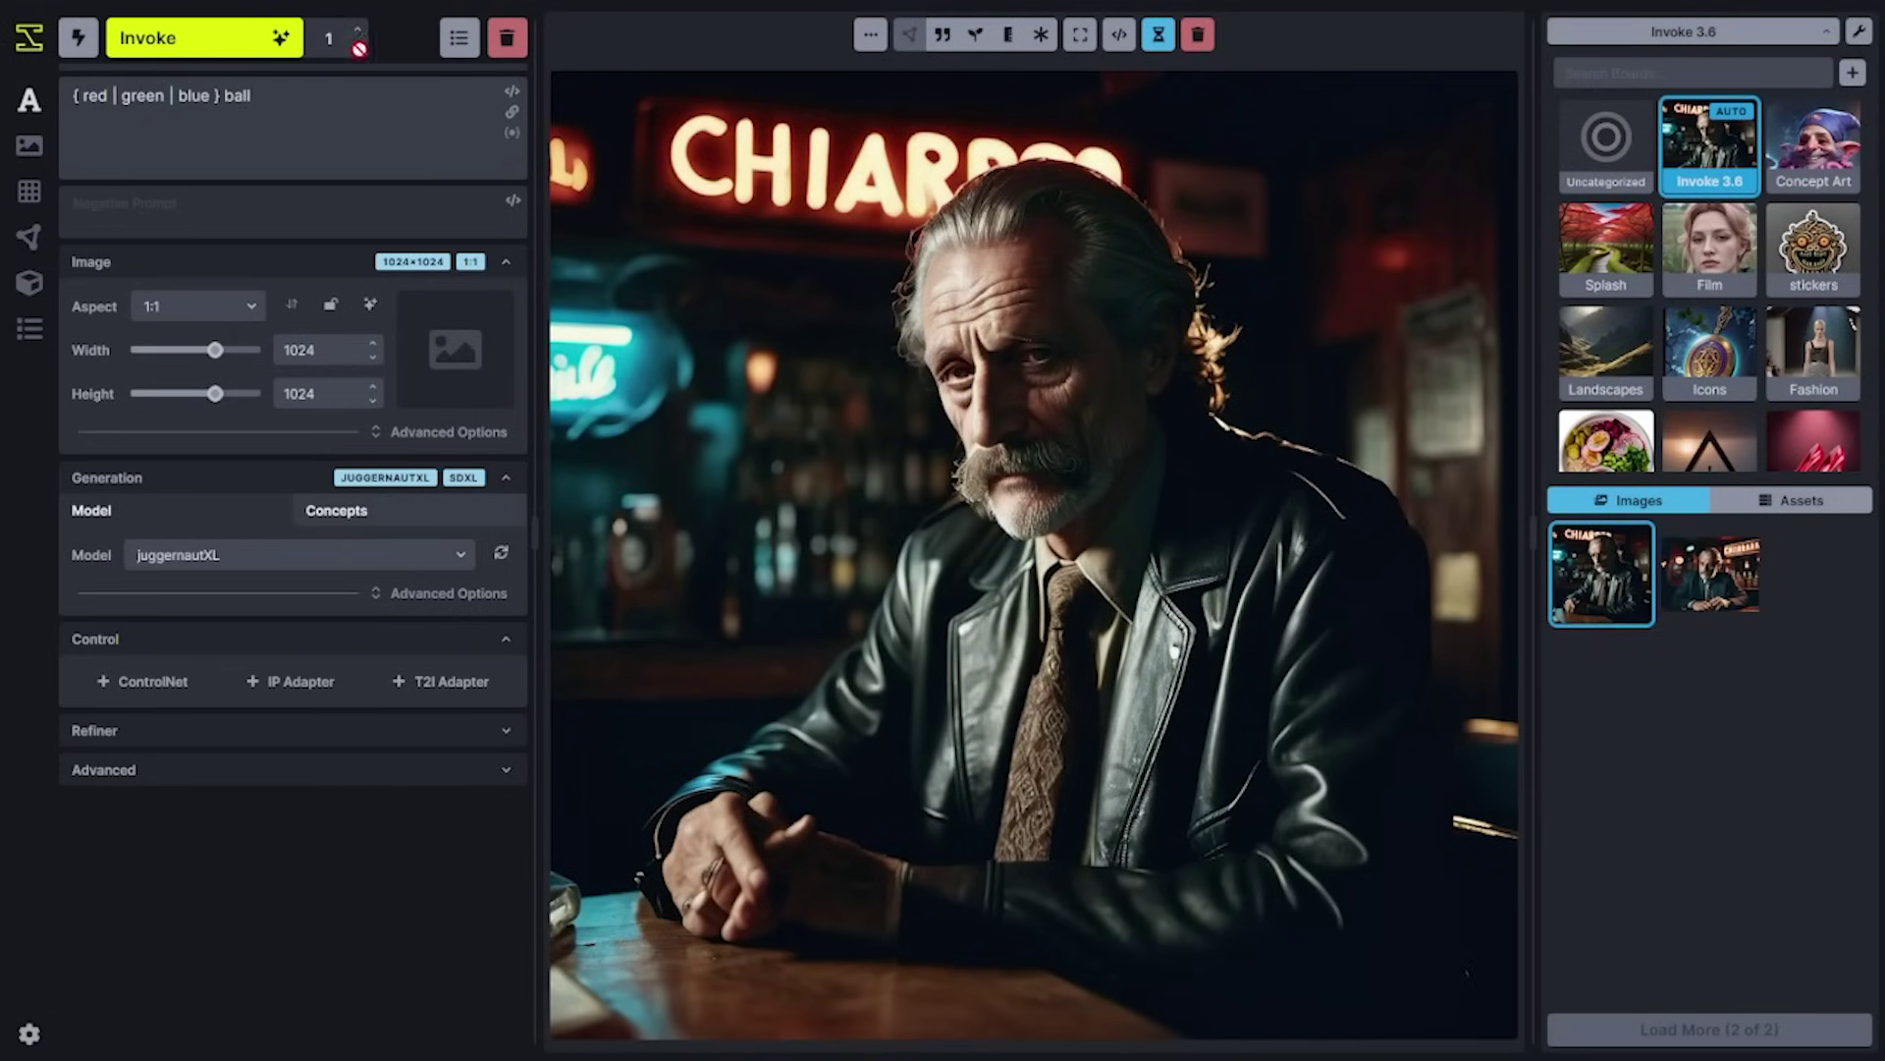
Empty the positive prompt and reduce the image to 1024×576 with Free aspect.
mouse_move(341, 42)
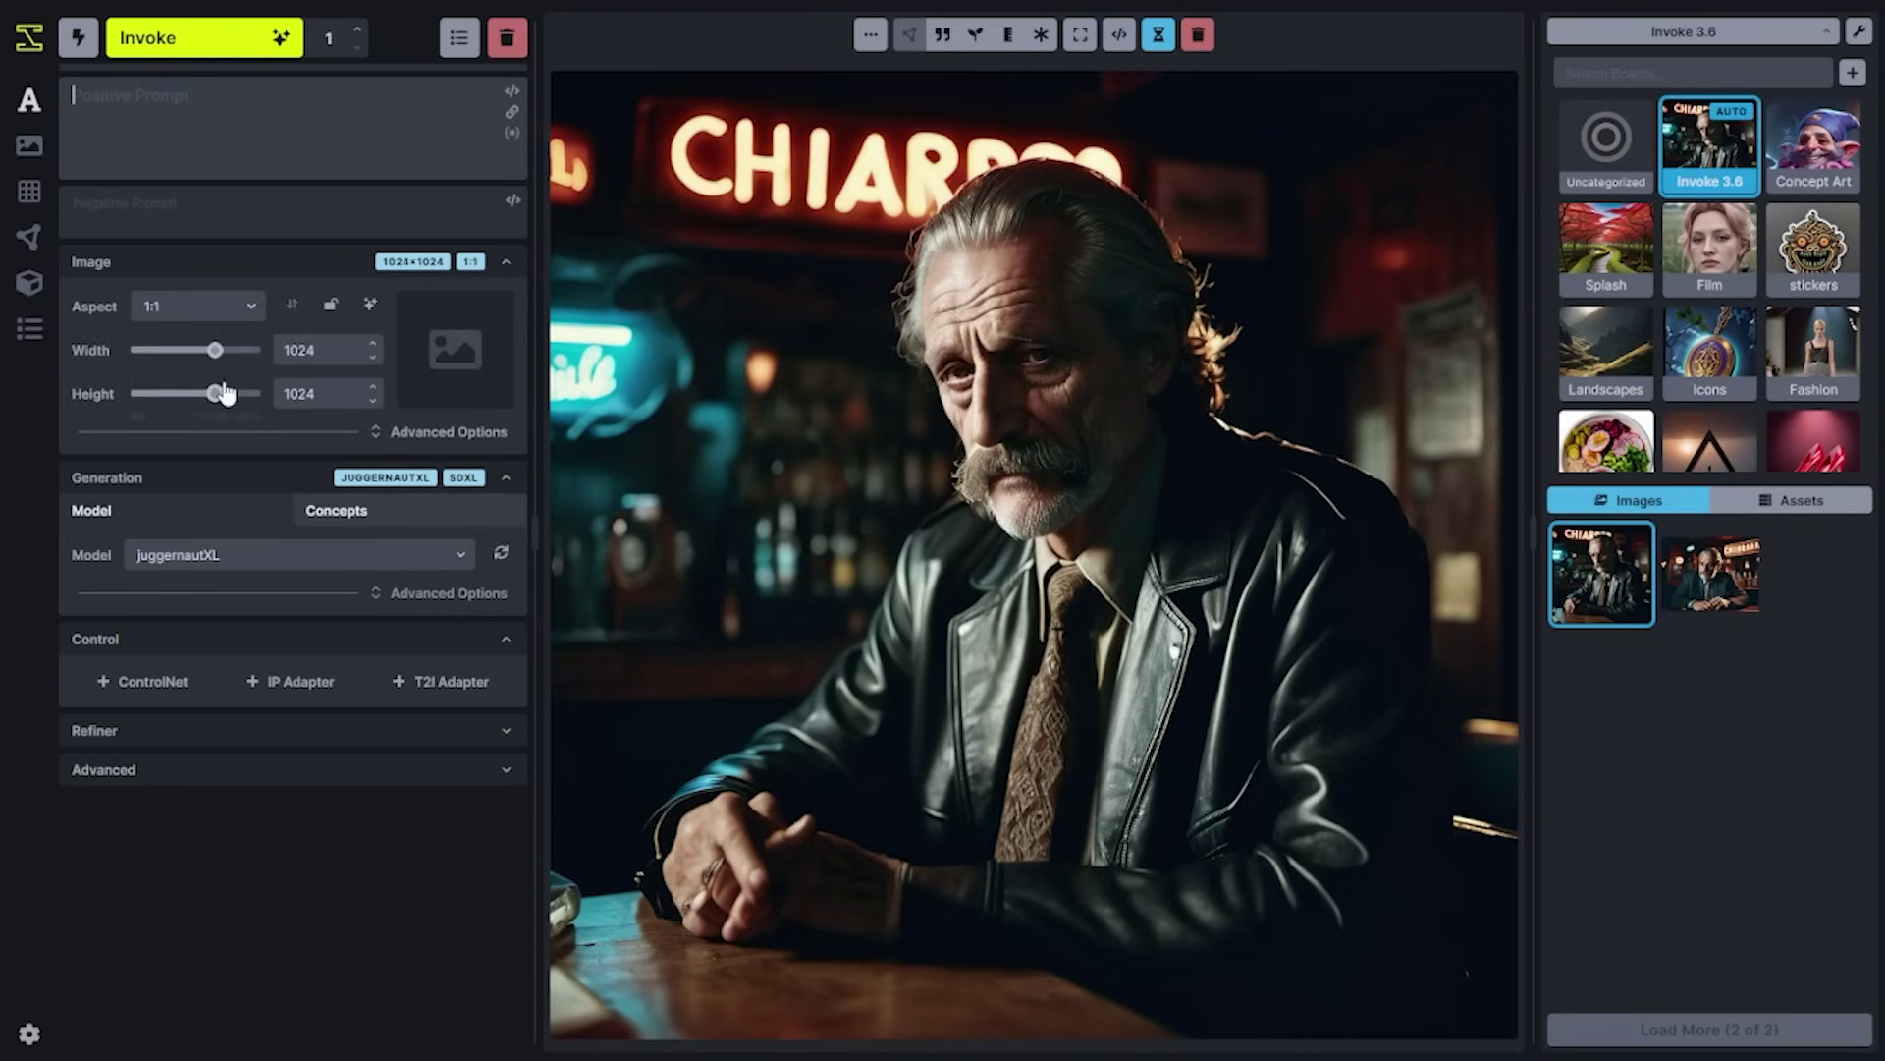
left_click_drag(213, 359, 176, 394)
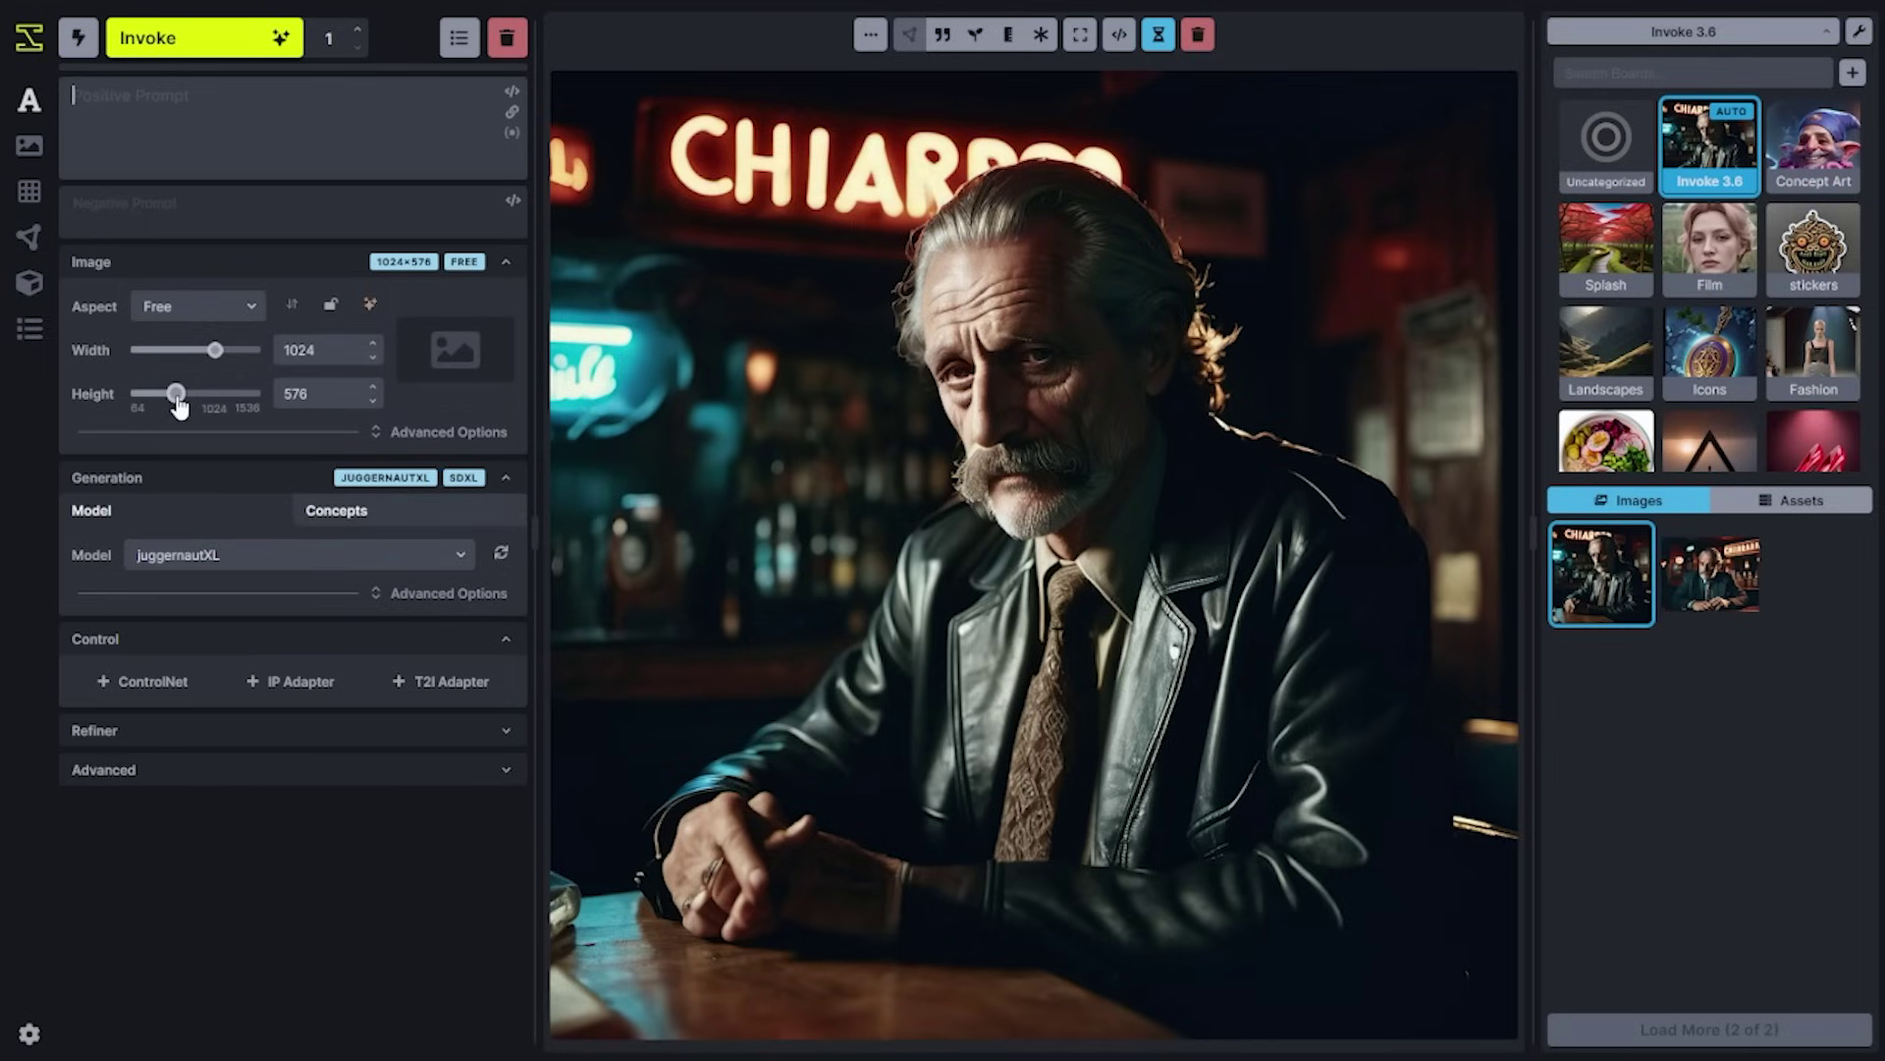
Reset to 1024×1024, choose the 3:2 aspect ratio, and optimise the size to 1256×840.
left_click(371, 312)
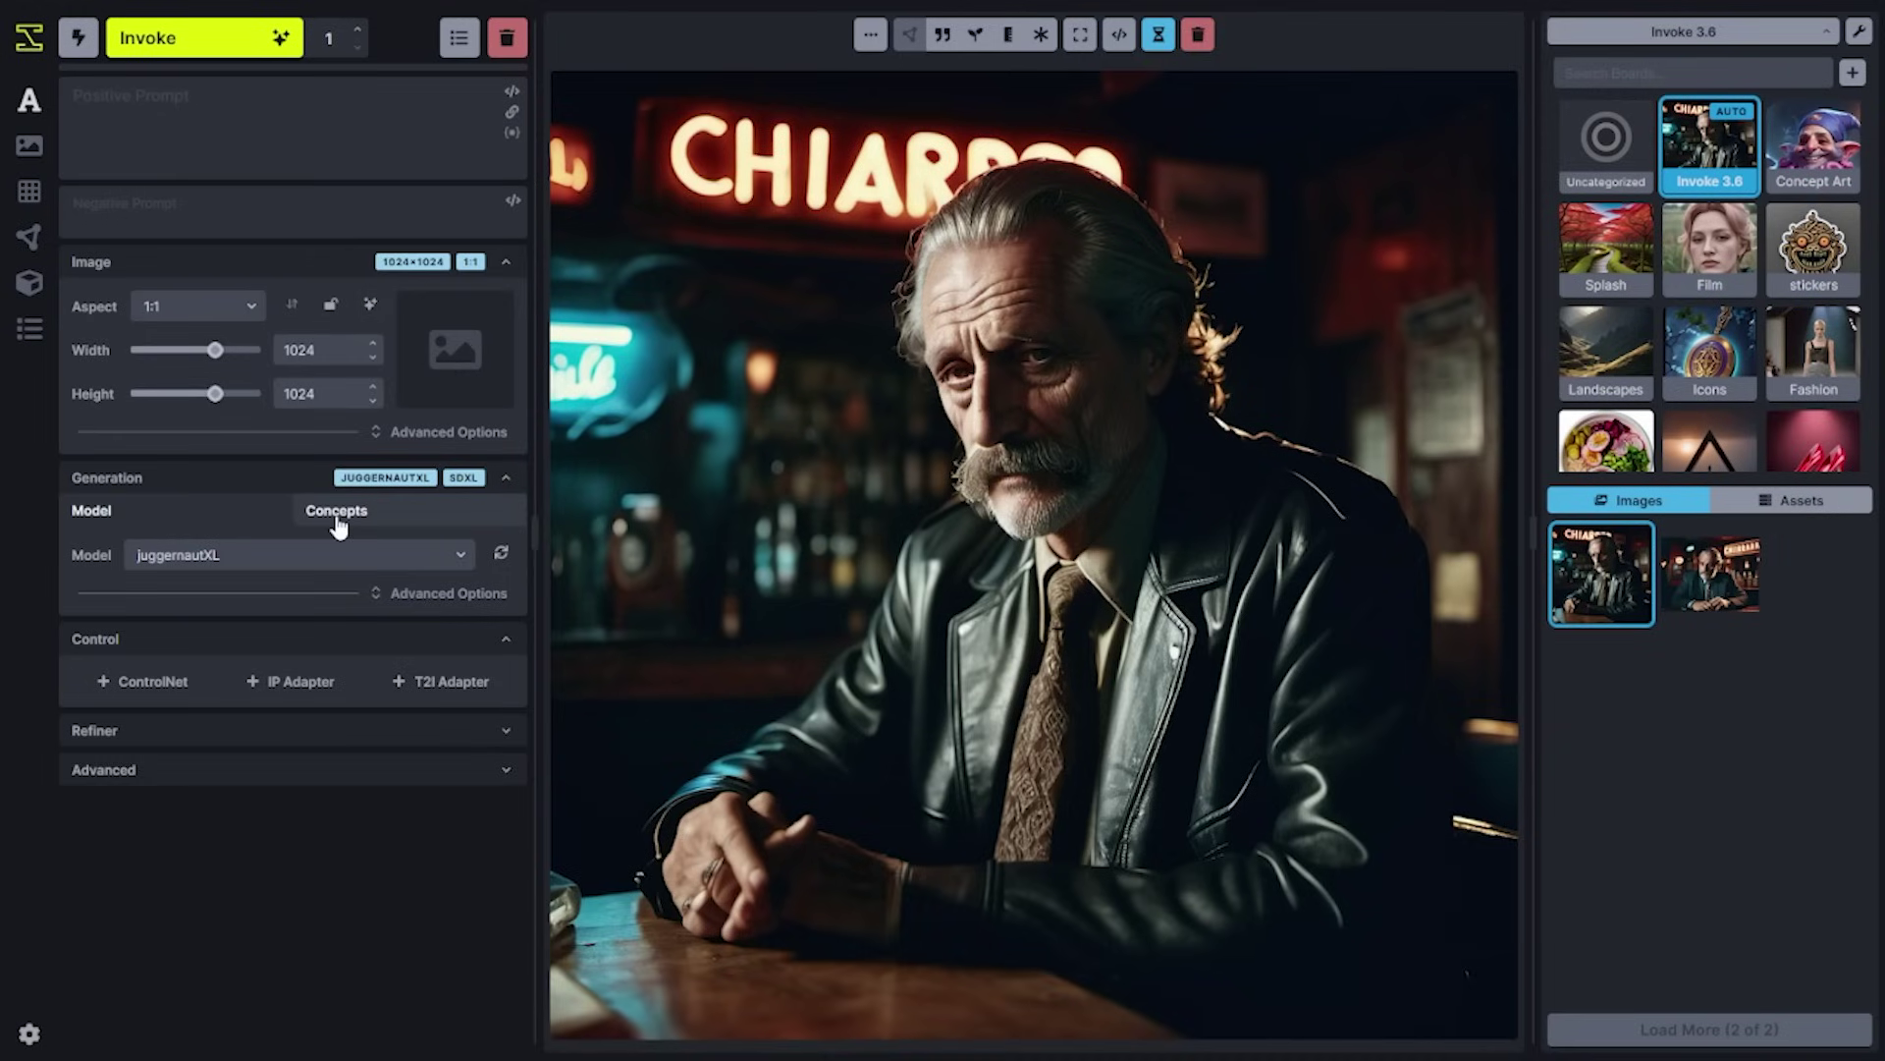
left_click(252, 302)
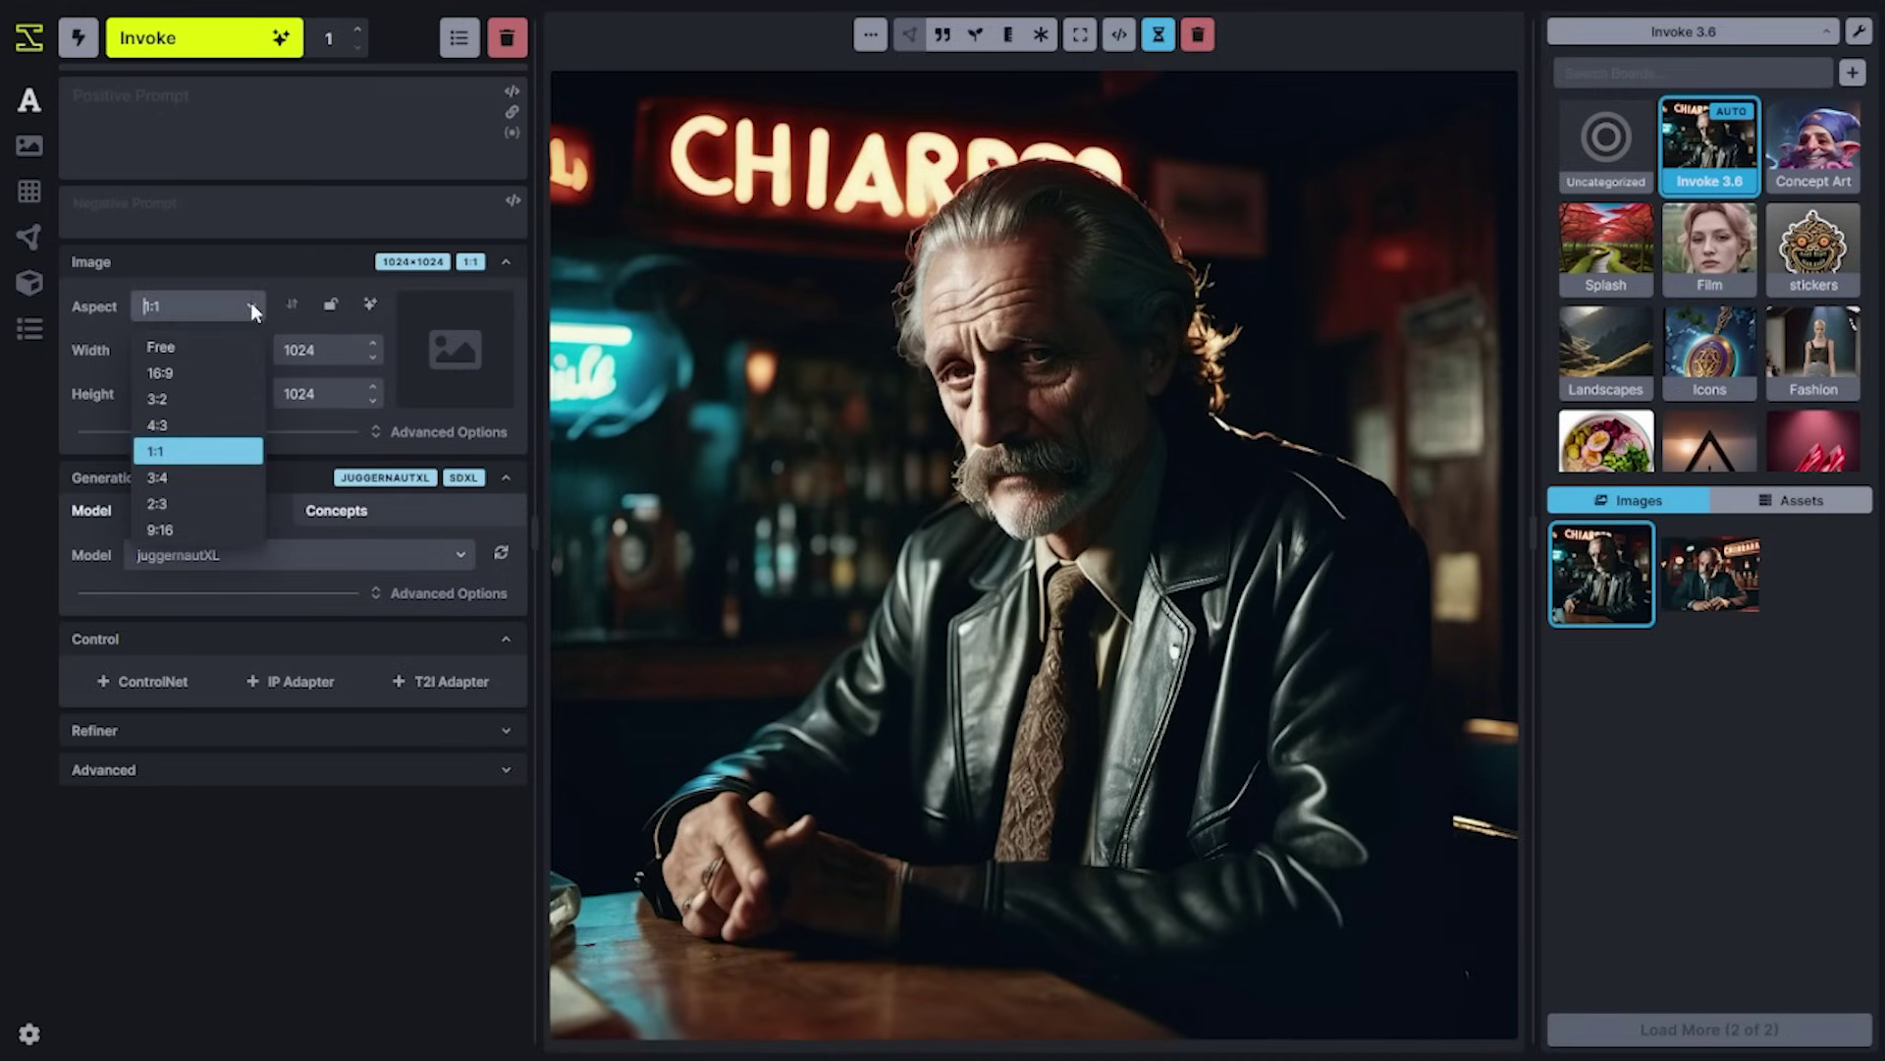
left_click(224, 400)
mouse_move(233, 352)
left_mouse_down()
mouse_move(183, 356)
mouse_move(218, 358)
left_mouse_up()
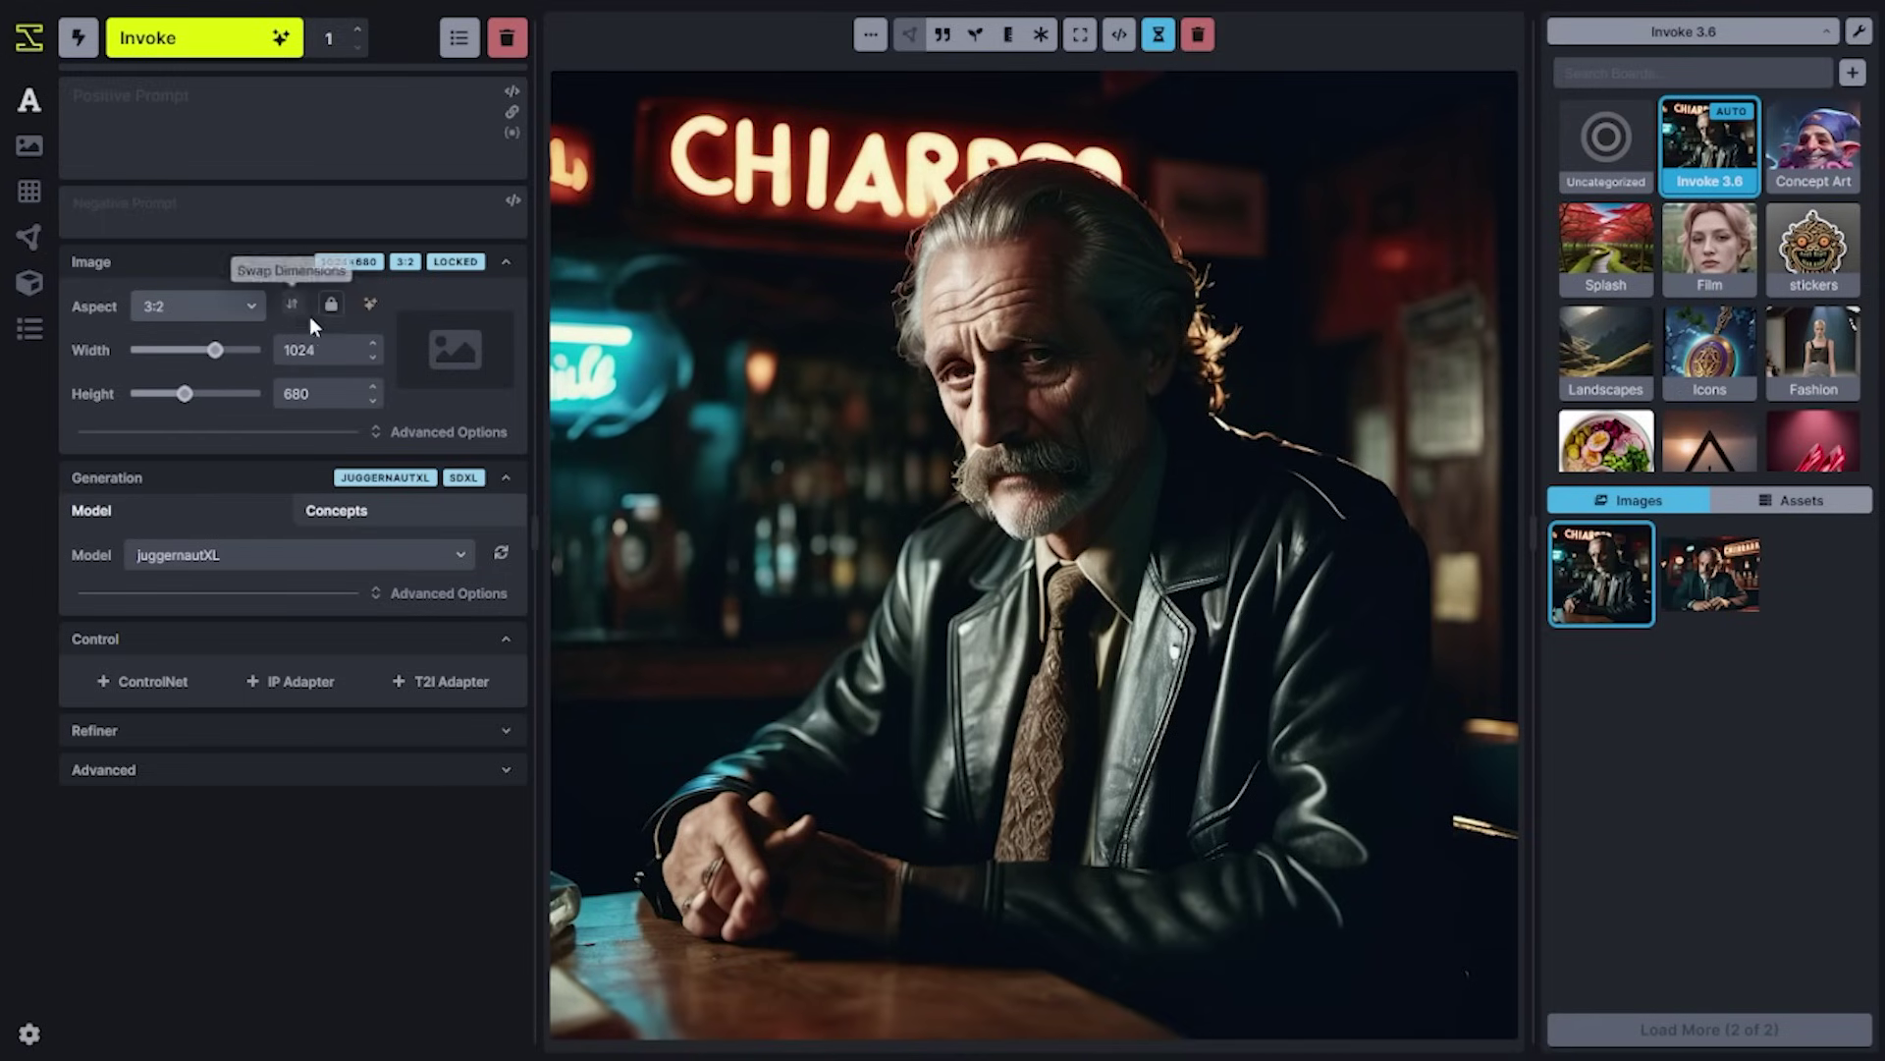
left_click(373, 307)
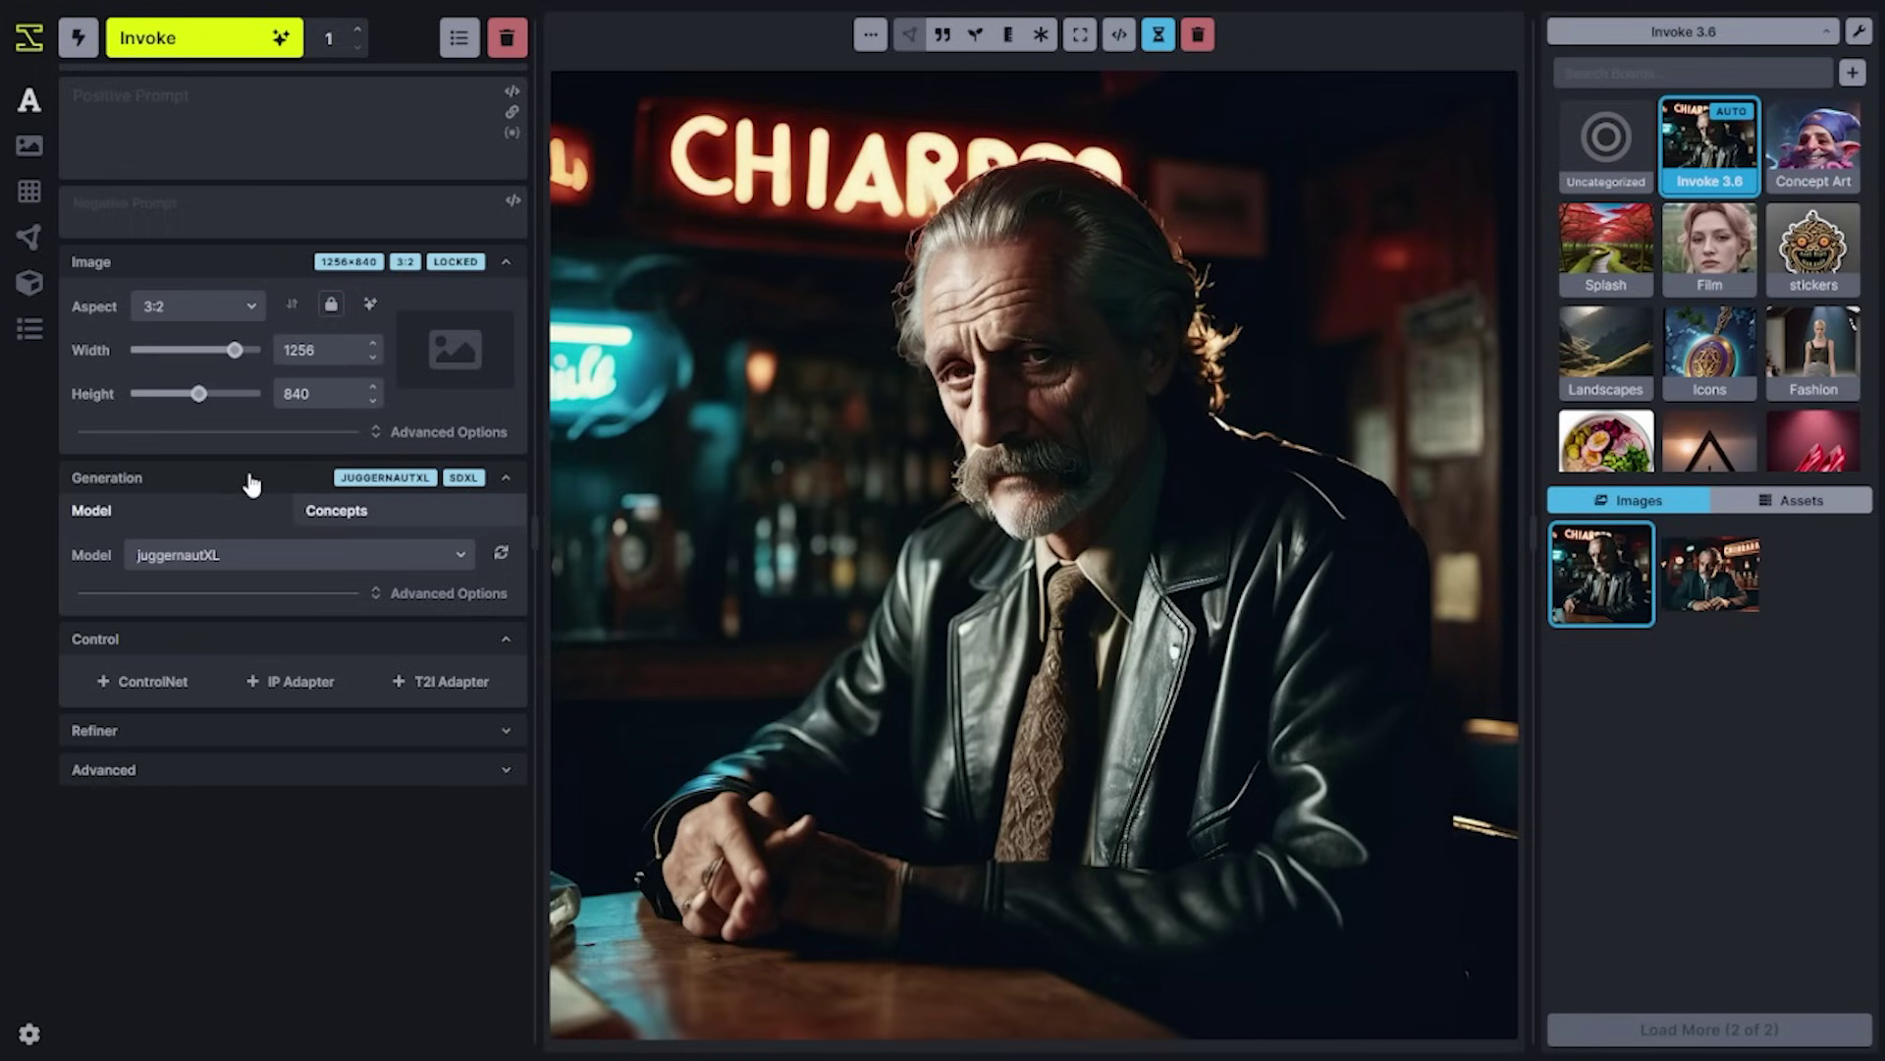
left_click(375, 433)
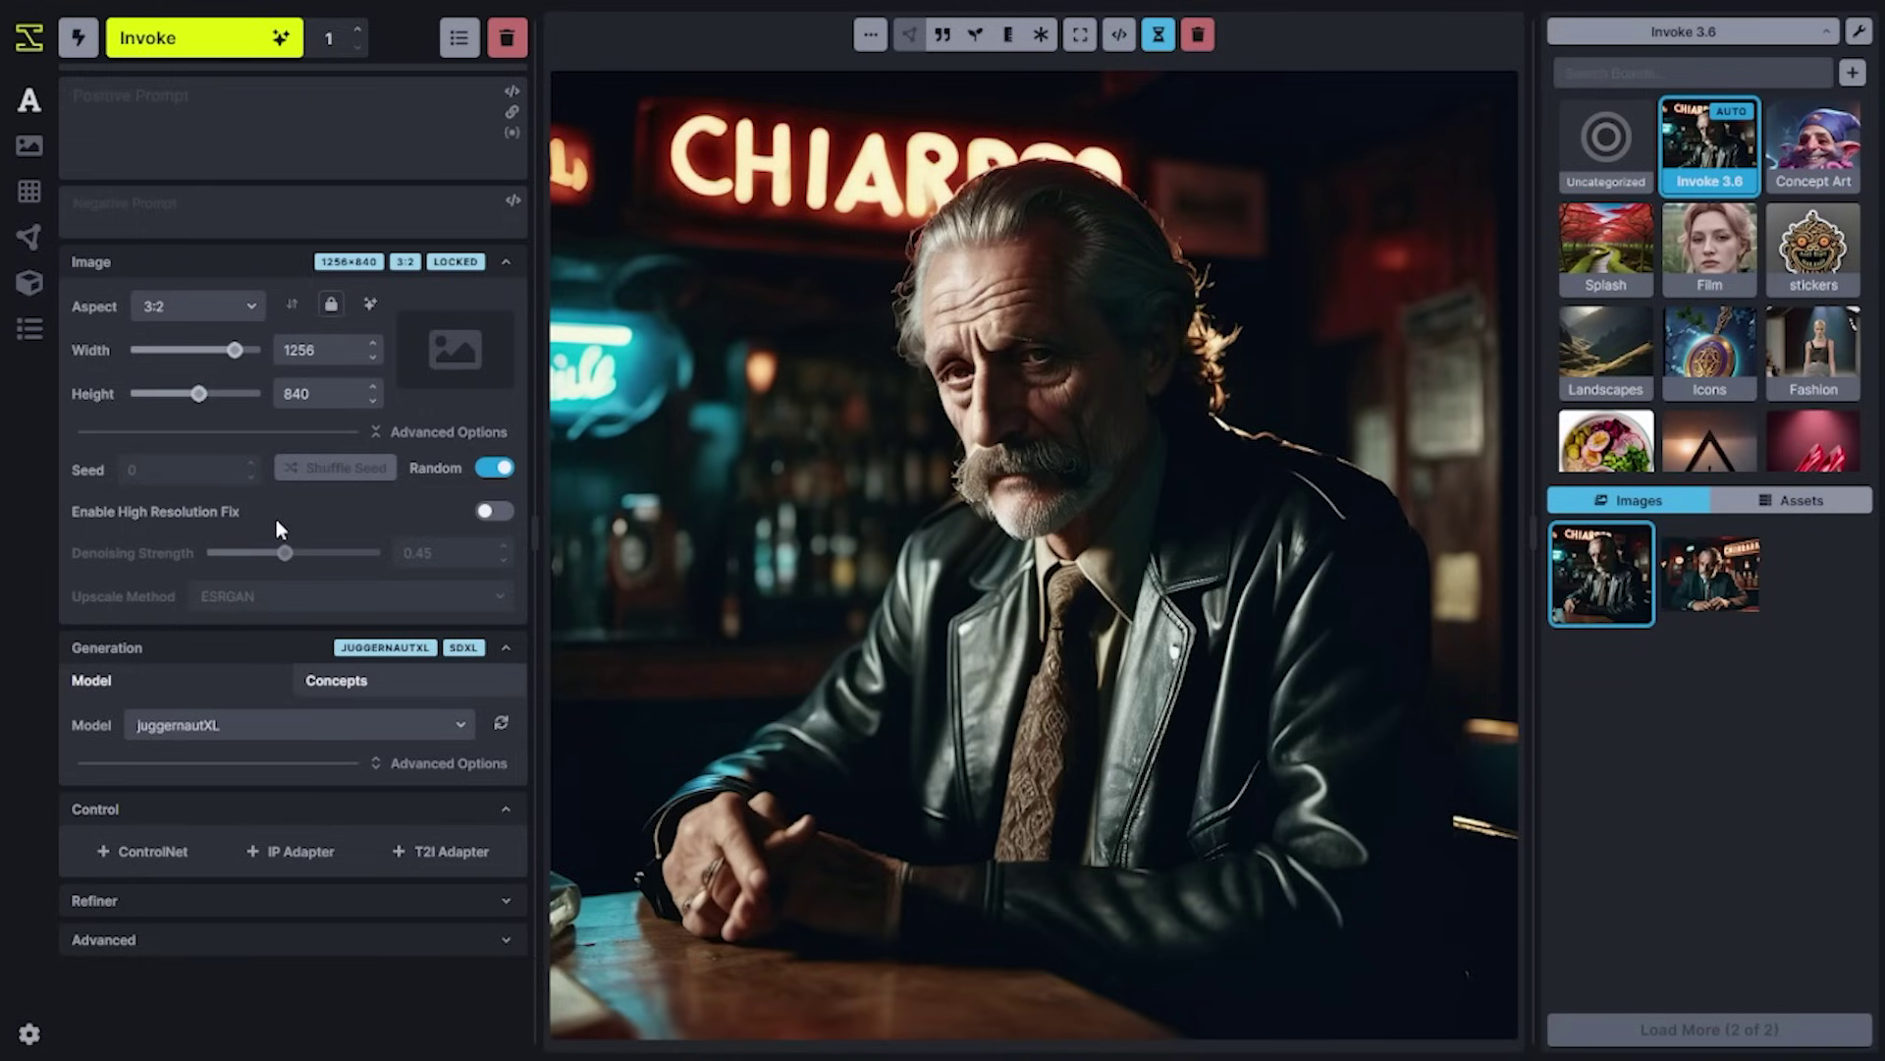
left_click(407, 432)
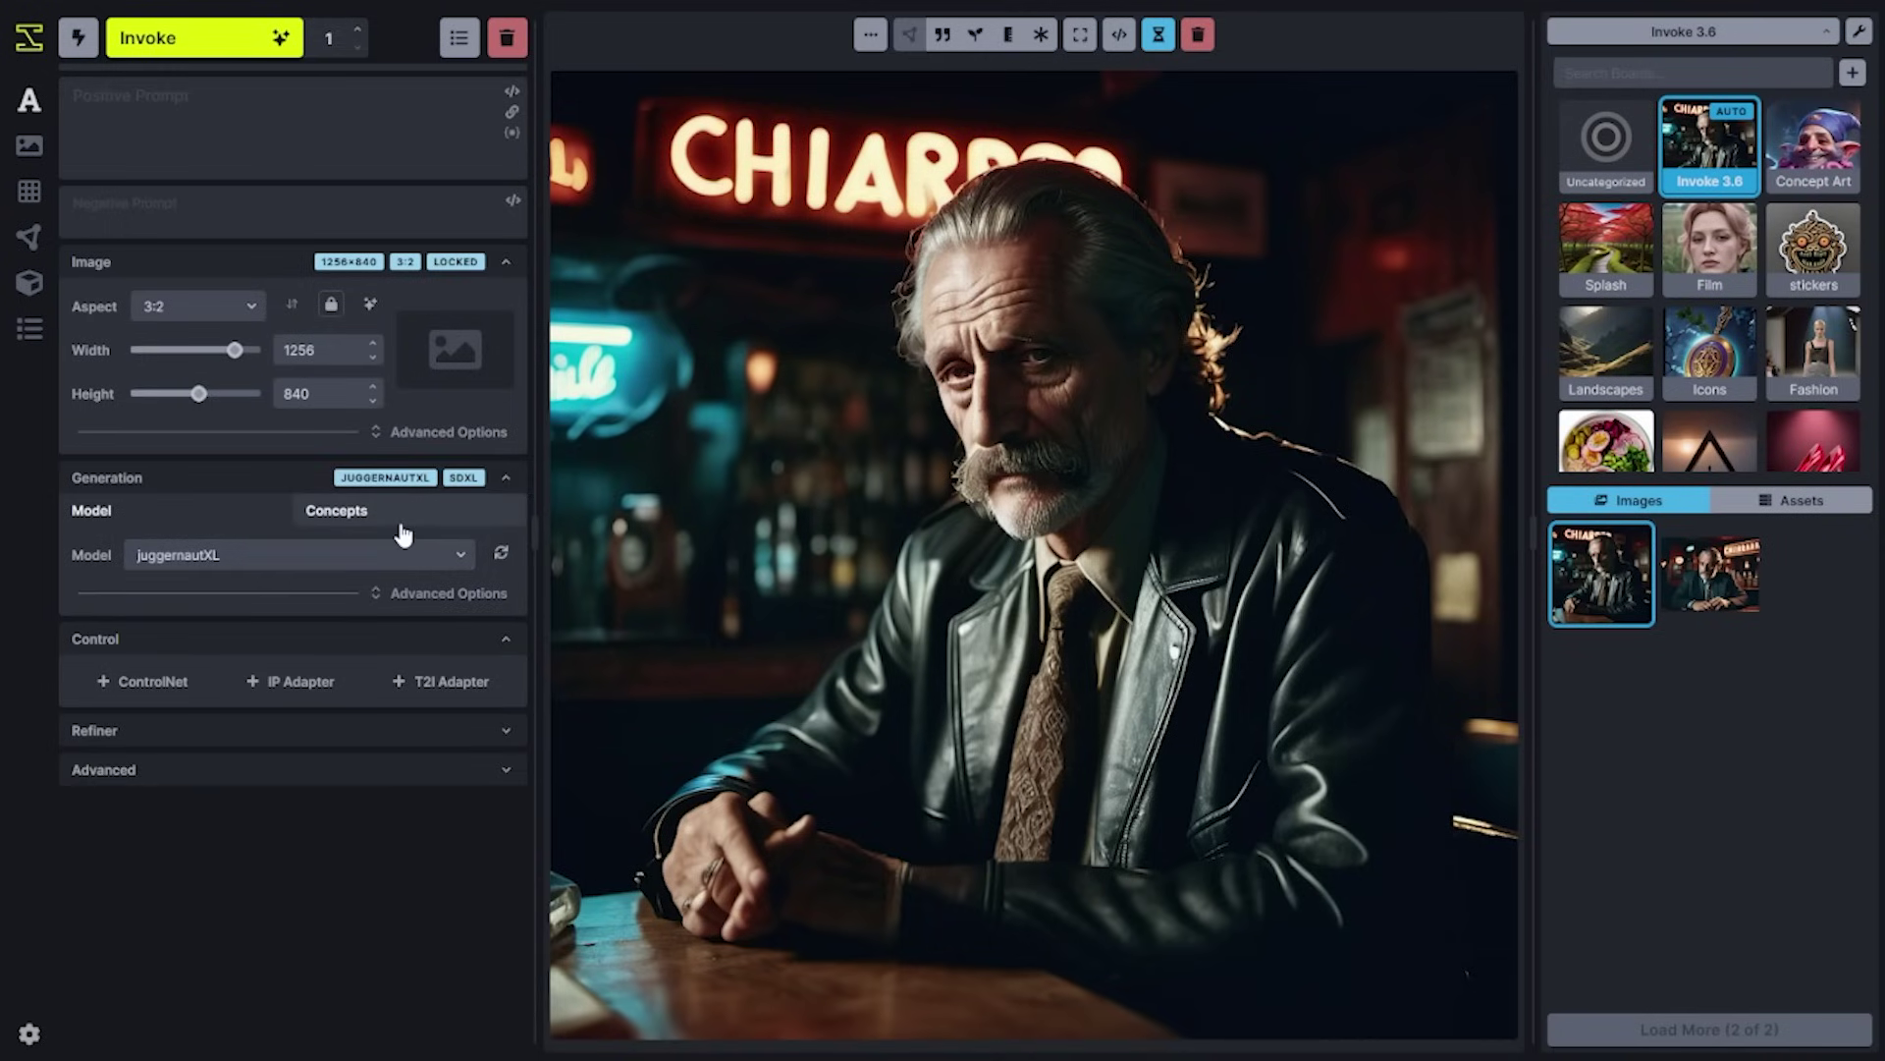
left_click(408, 432)
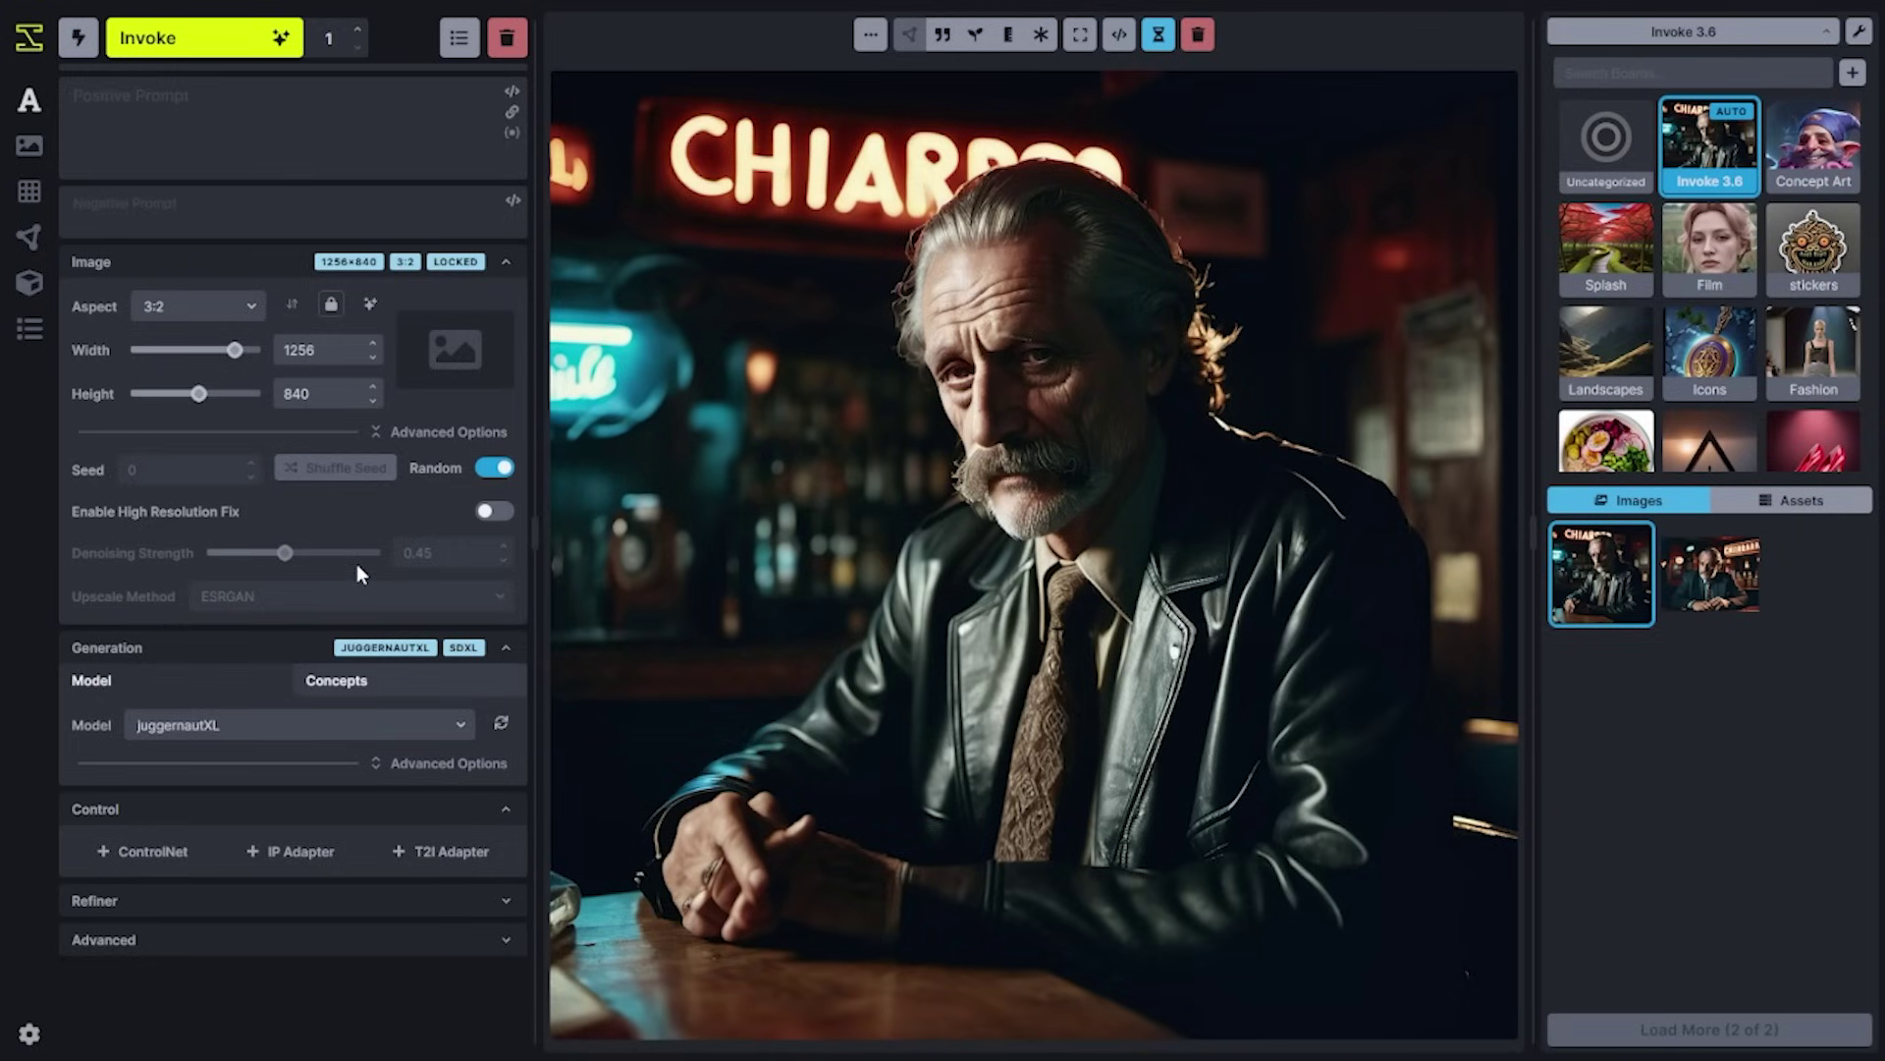
left_click(403, 434)
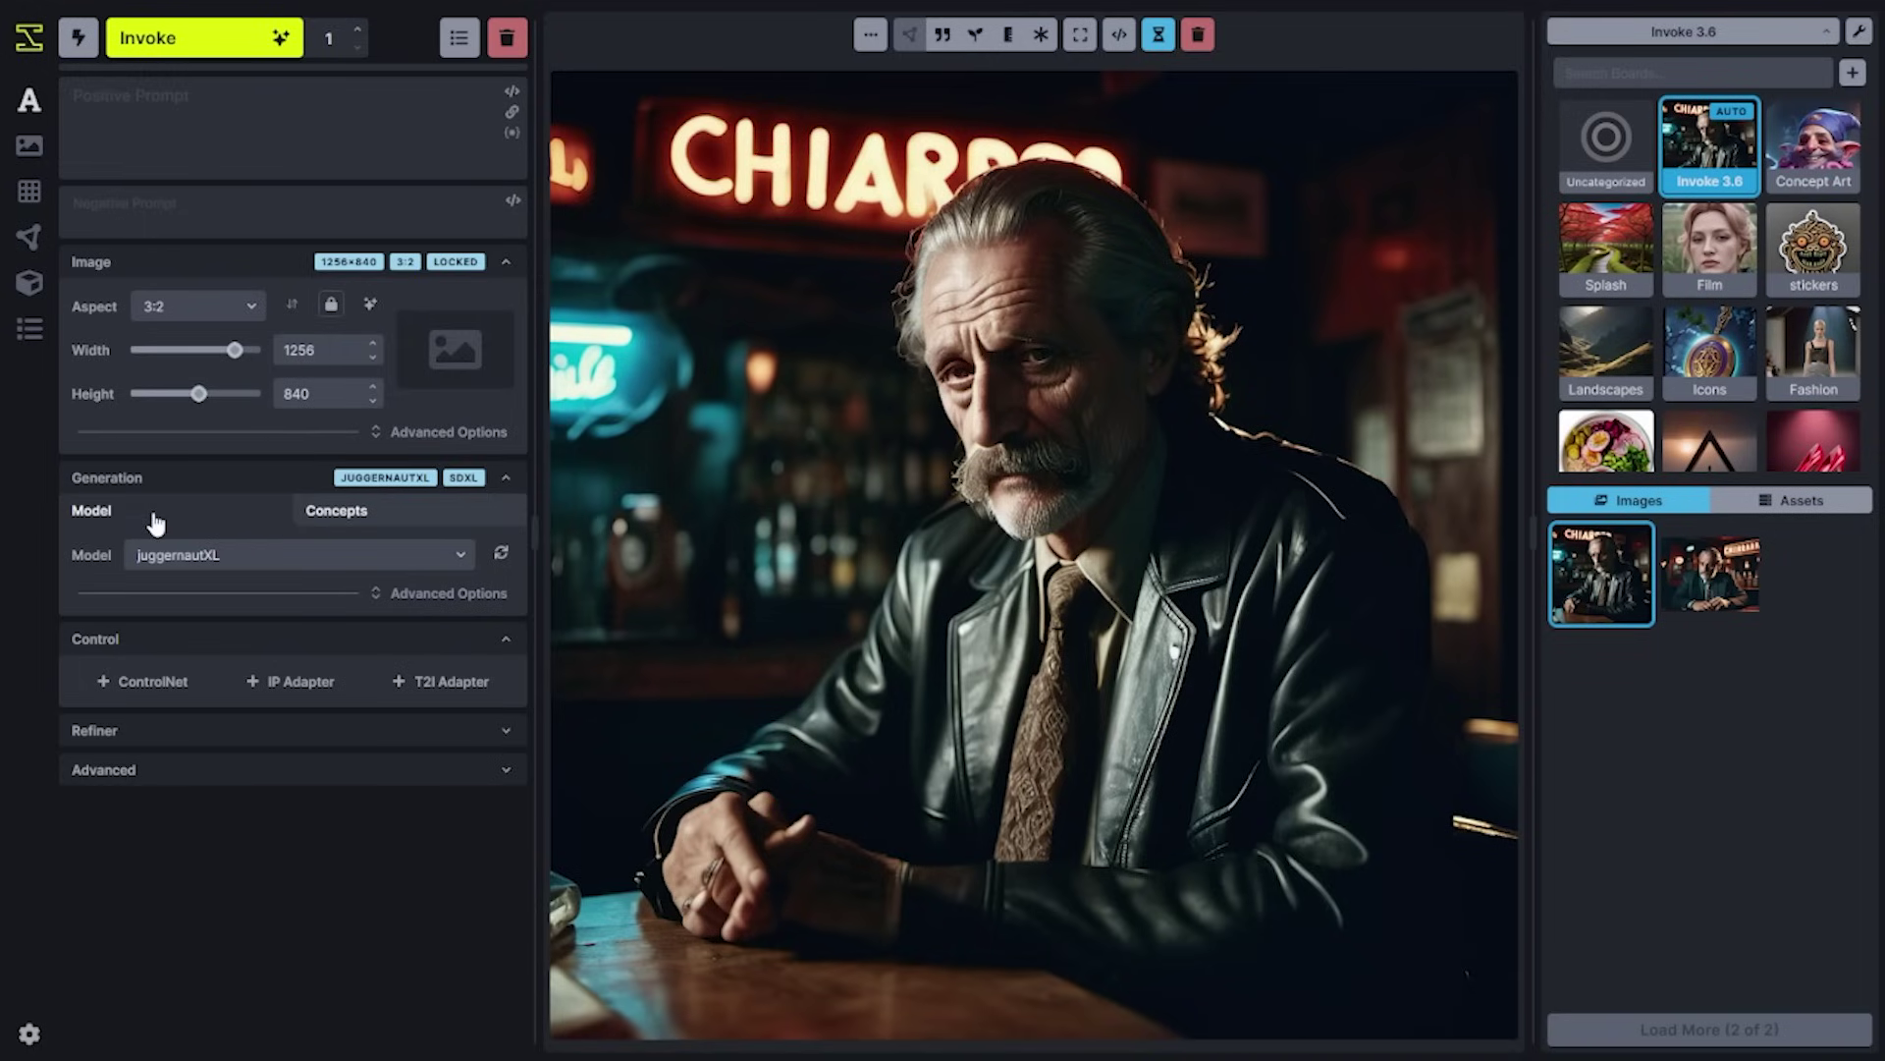
left_click(331, 514)
left_click(275, 521)
left_click(417, 594)
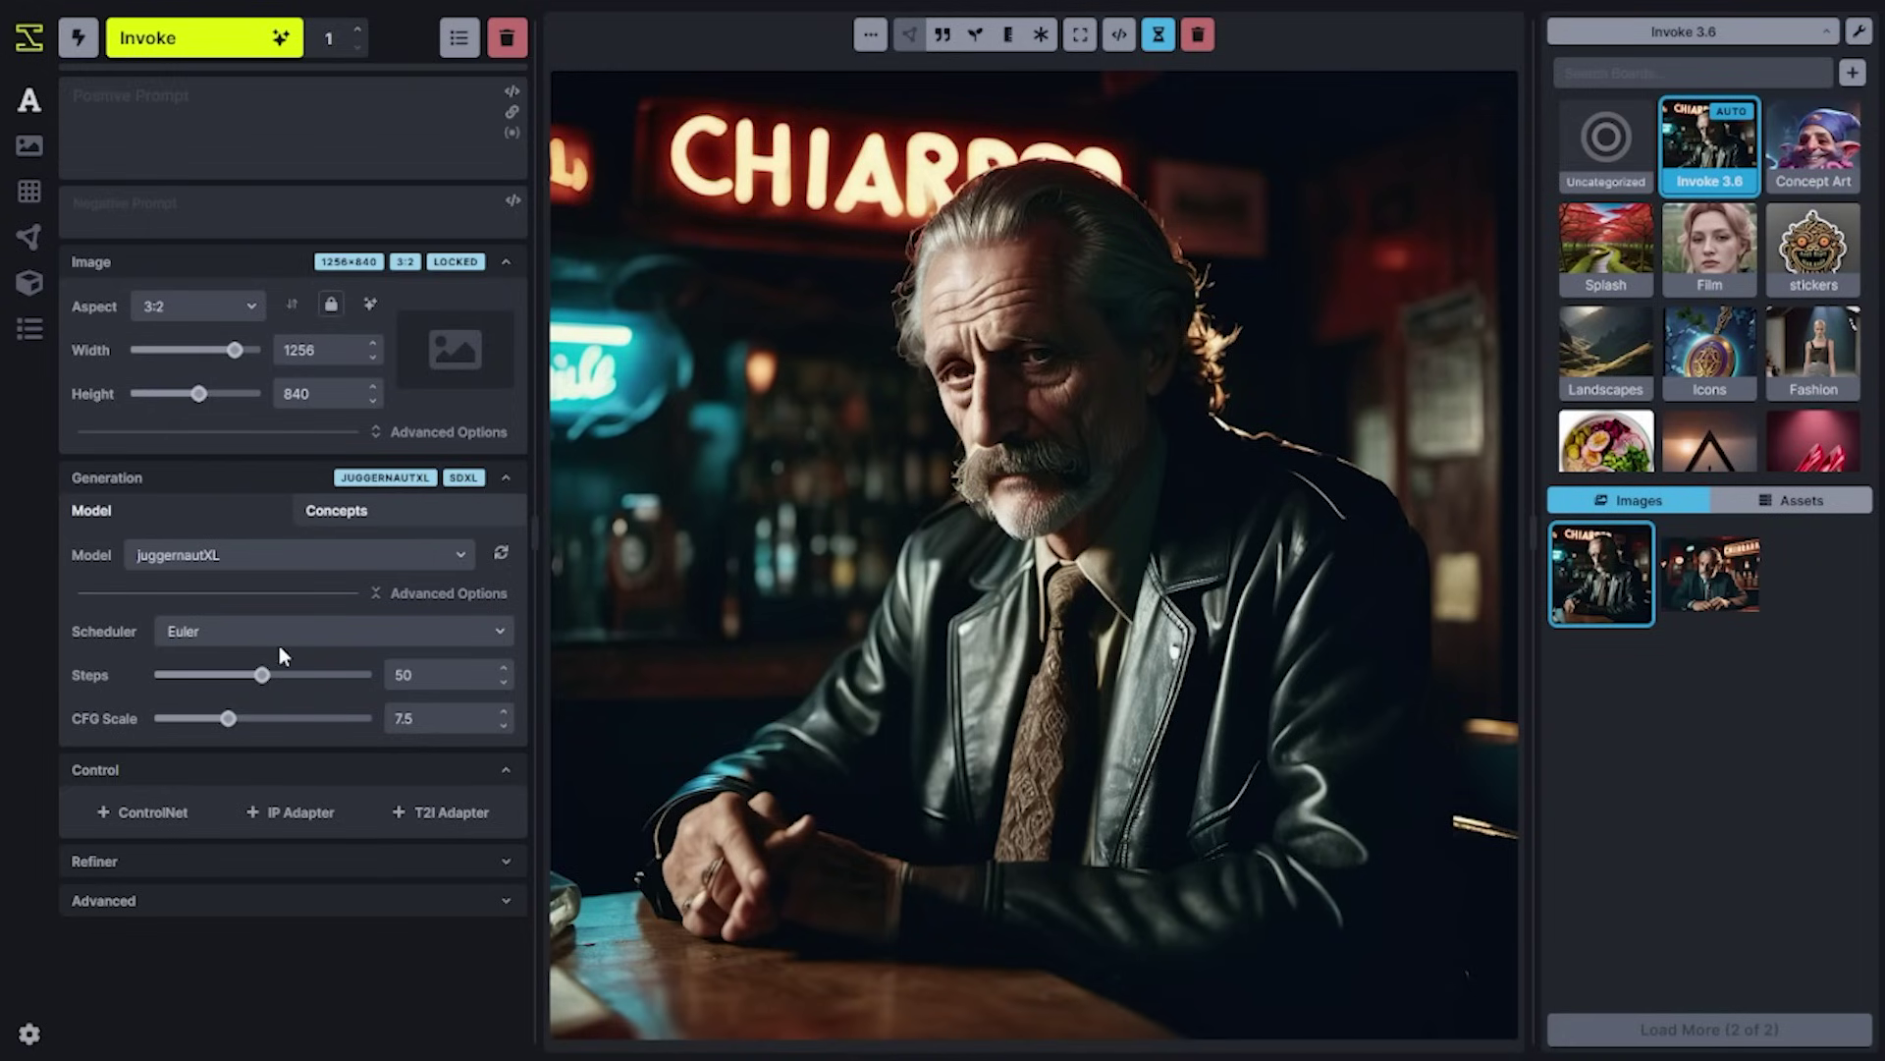
left_click(437, 593)
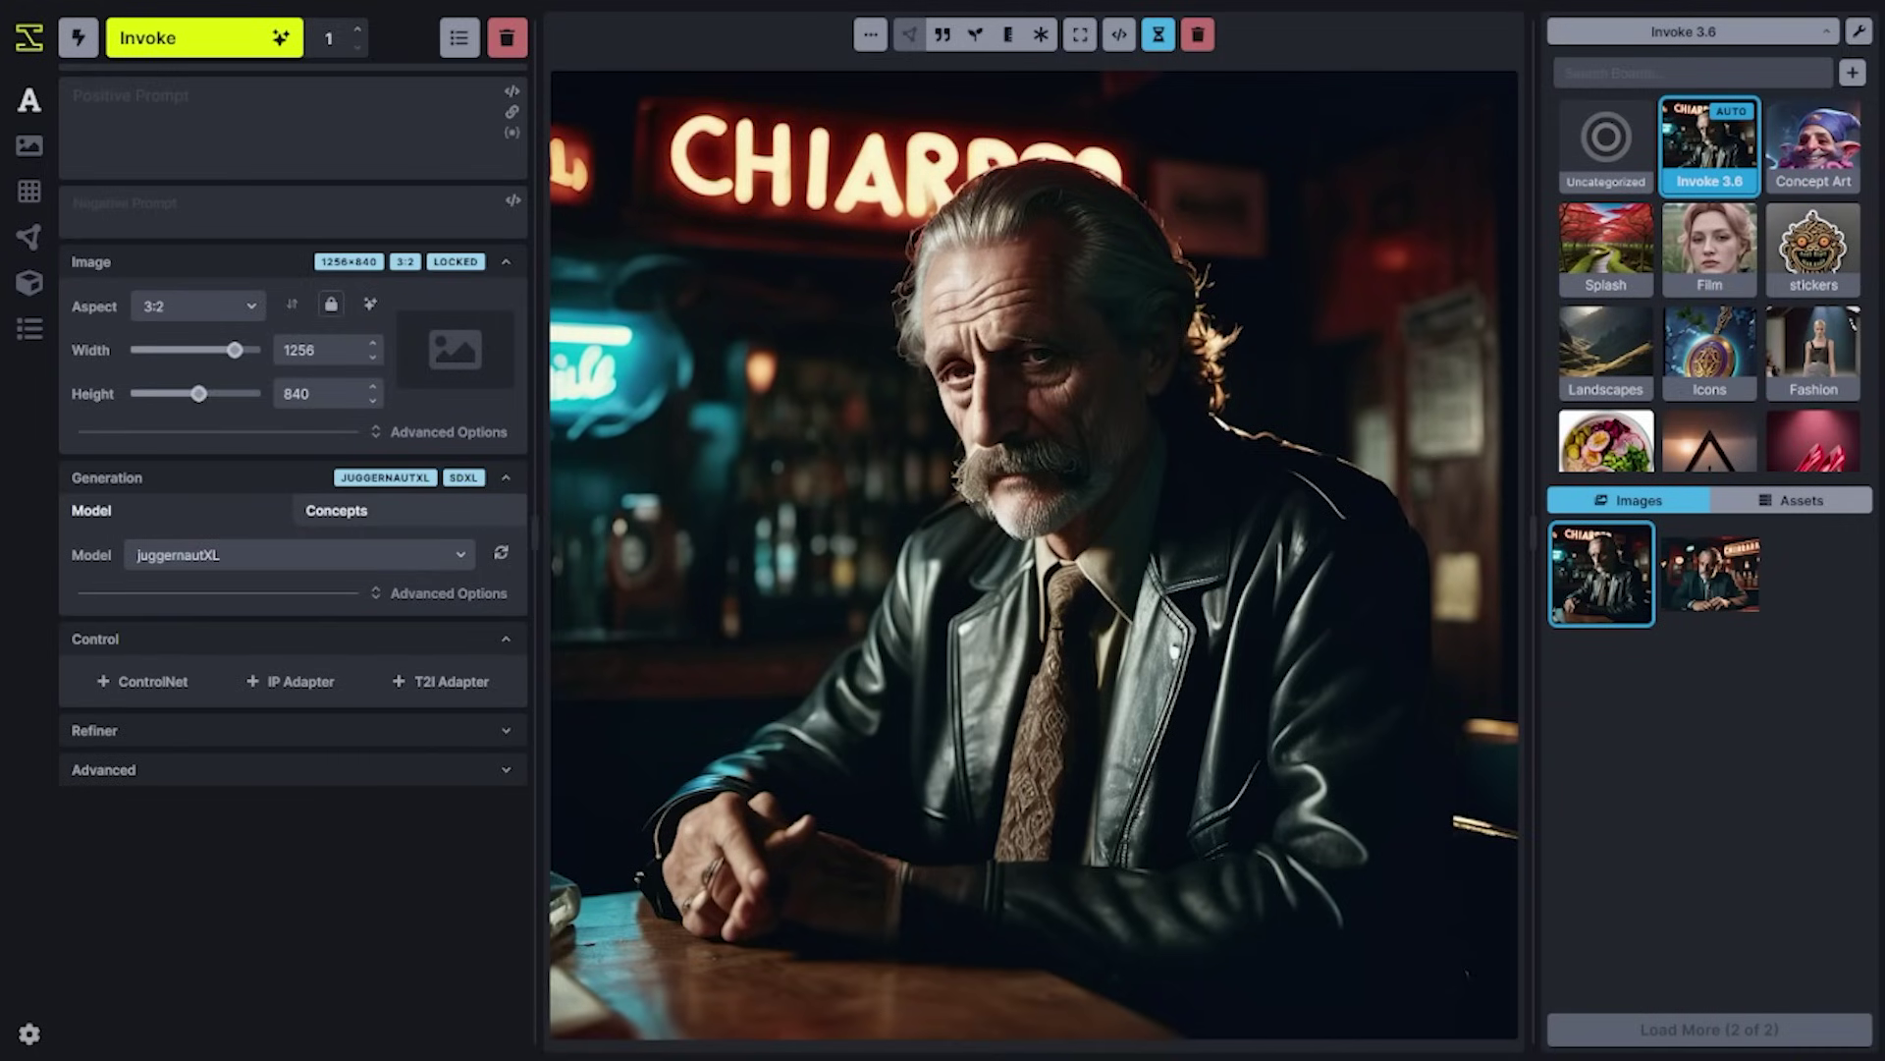
left_click(323, 513)
left_click(143, 680)
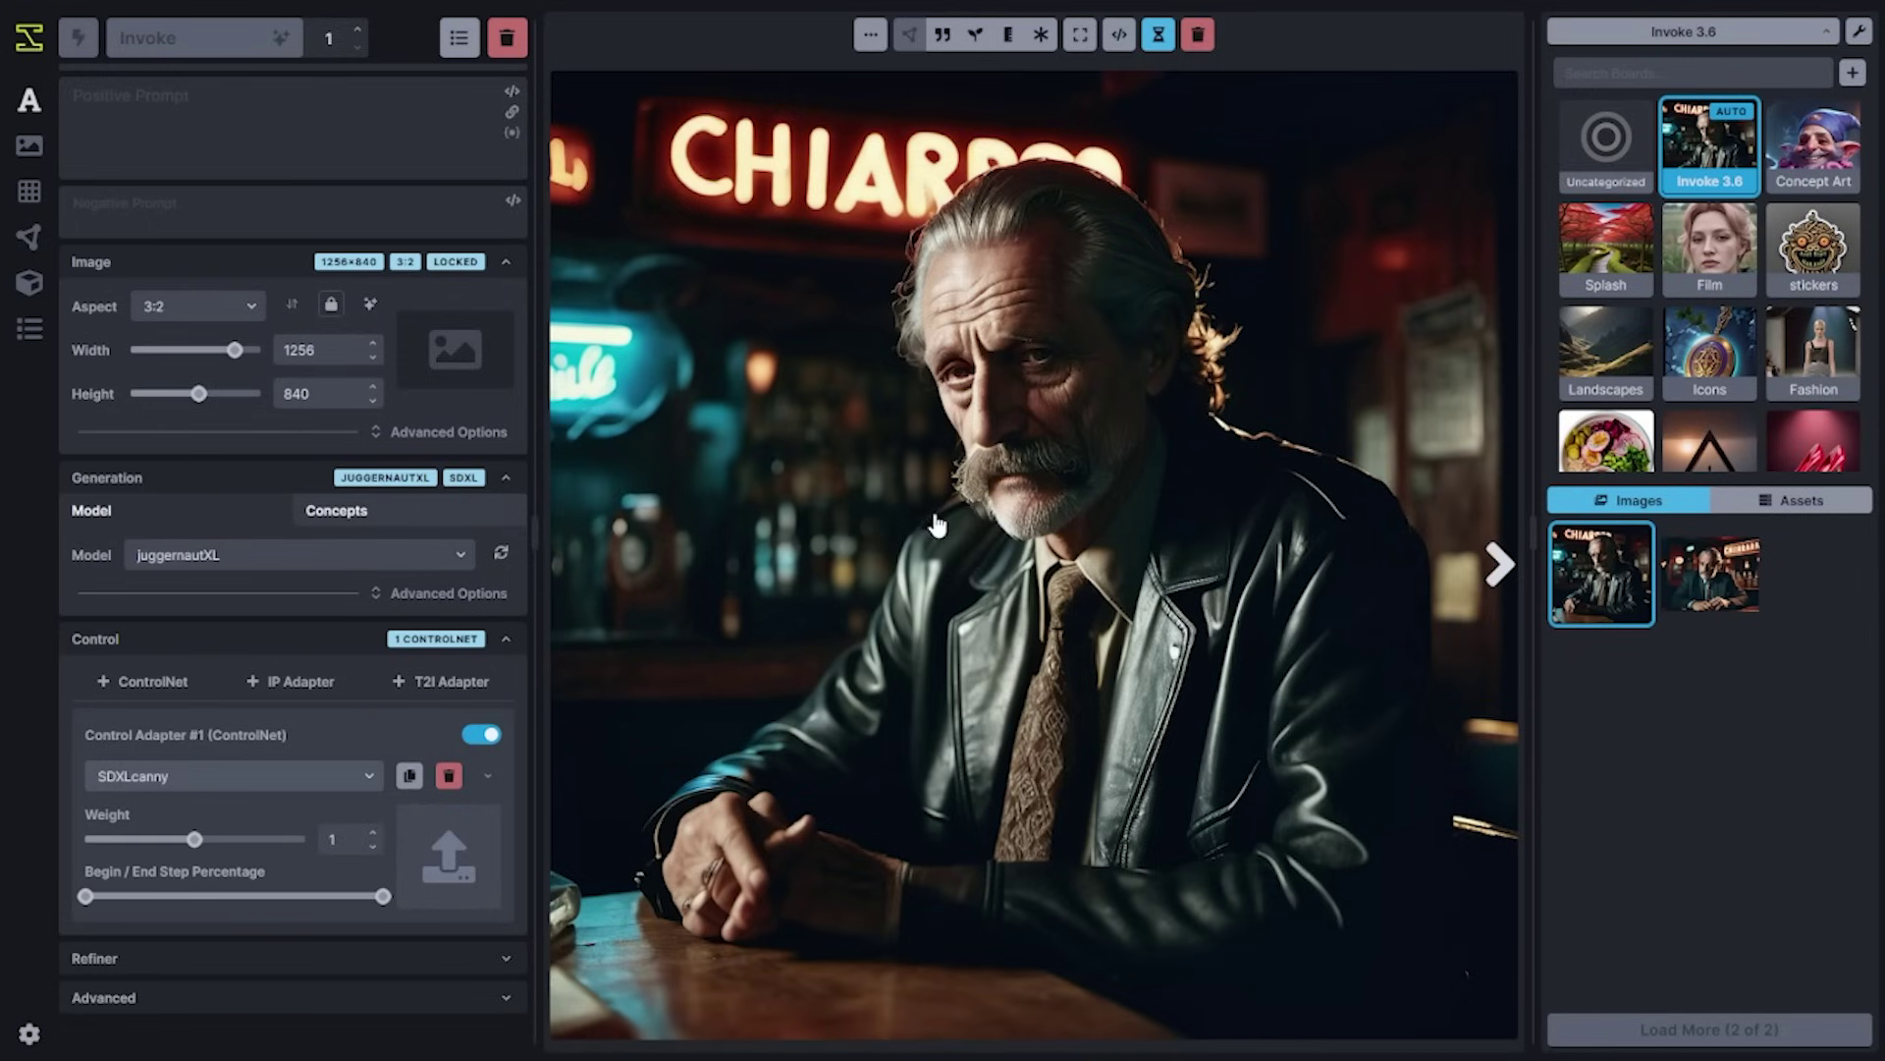
left_click_drag(979, 566, 449, 858)
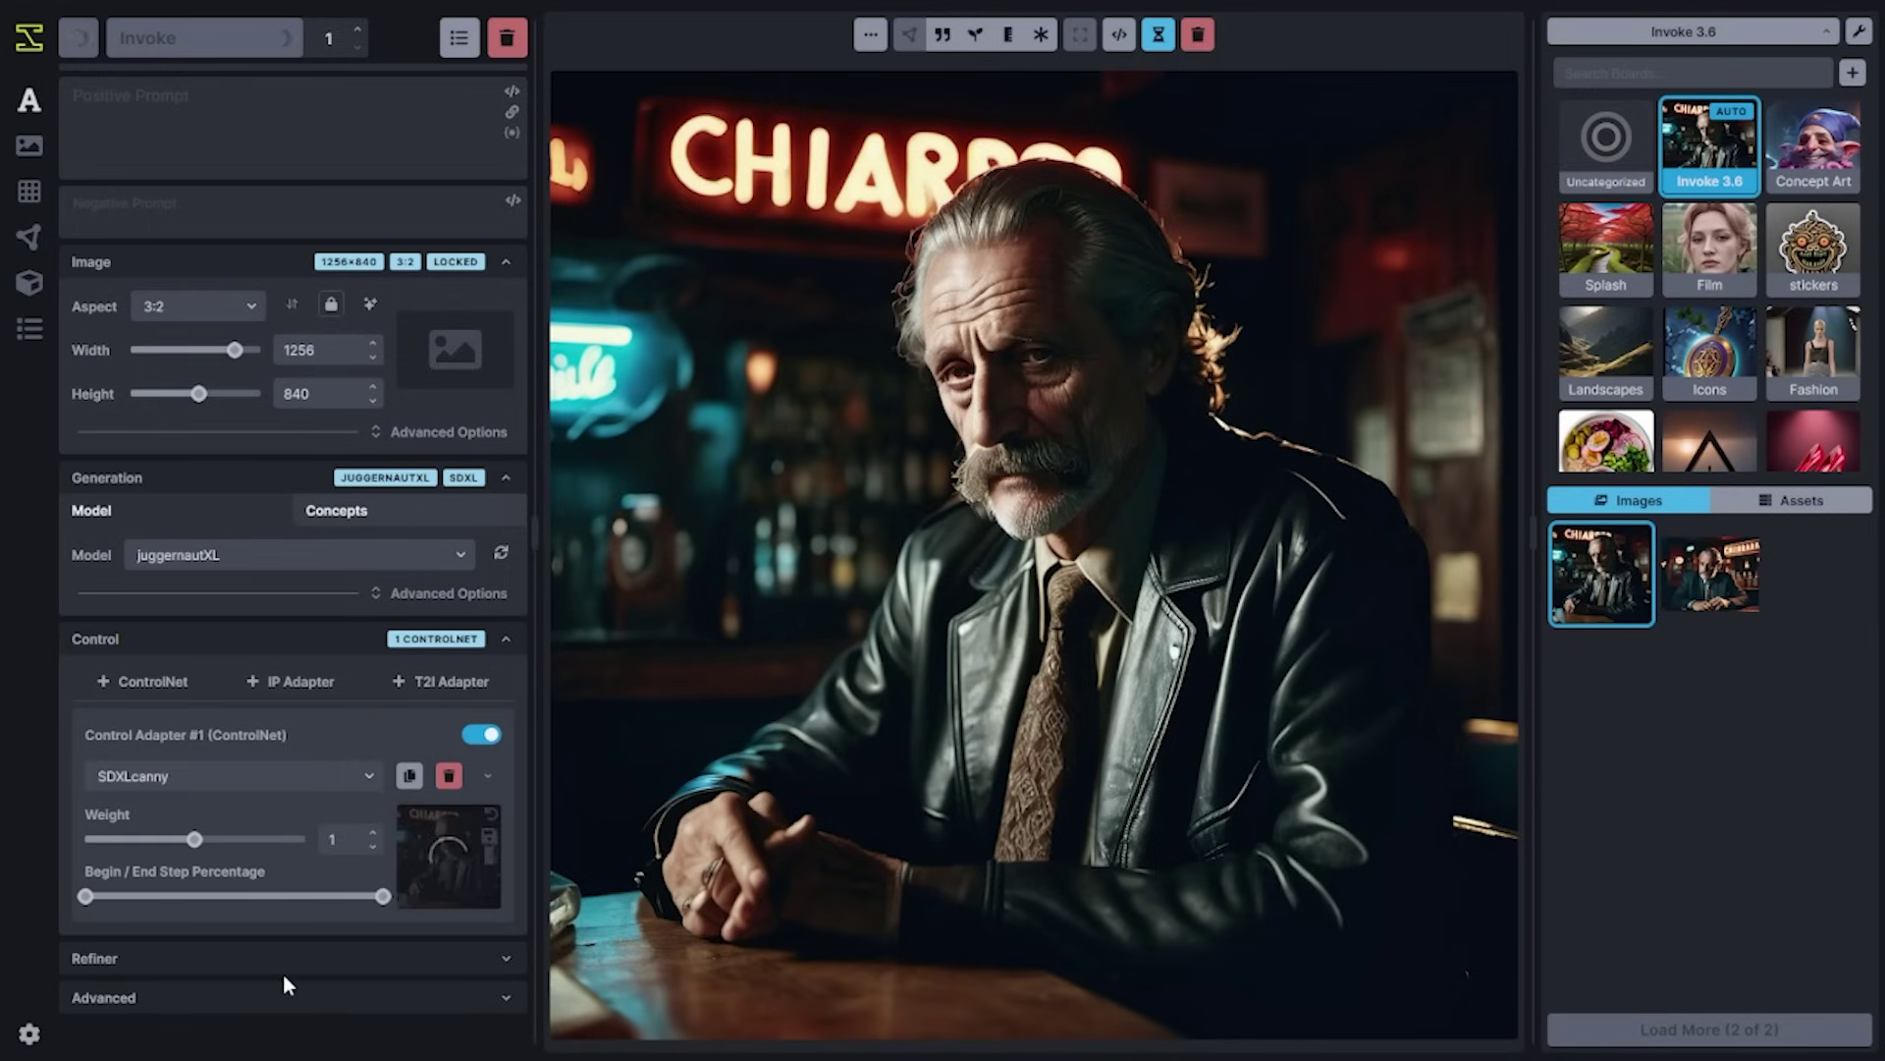
left_click(488, 777)
scroll(442, 745, "down", 3)
left_click(488, 777)
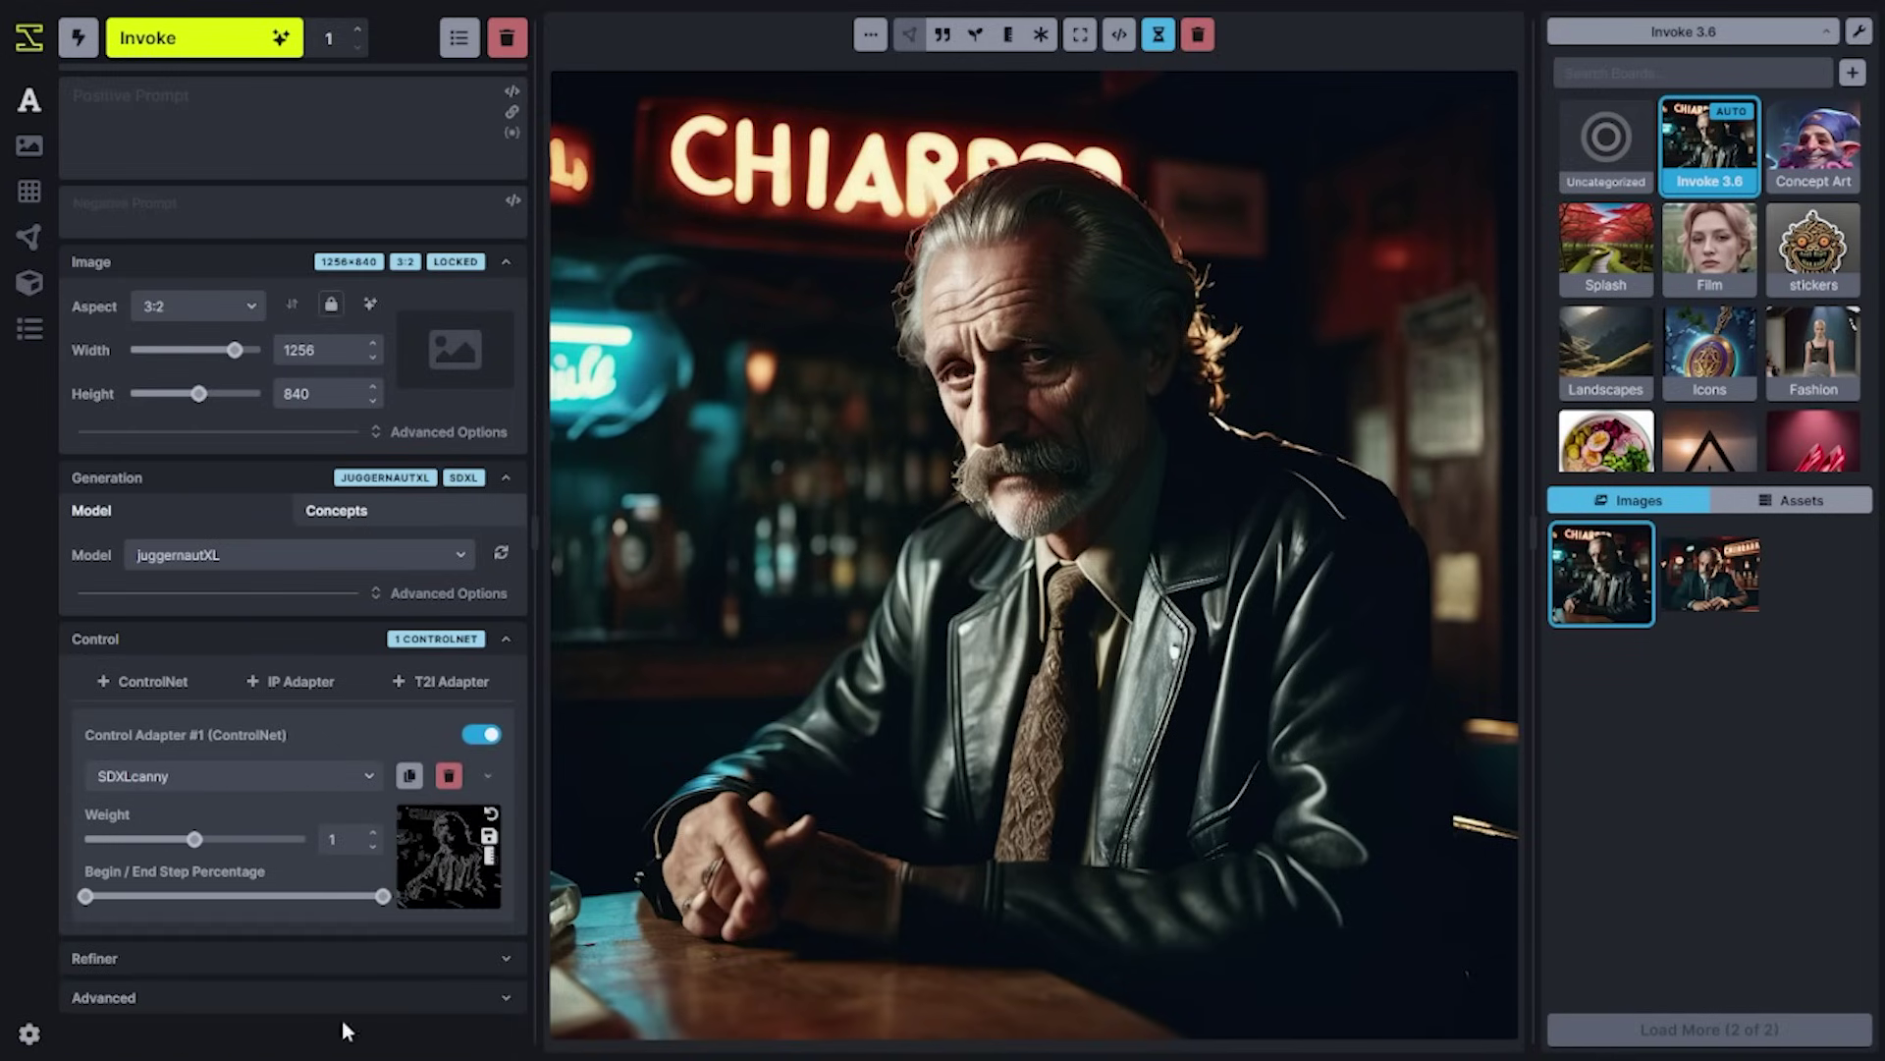
left_click(450, 776)
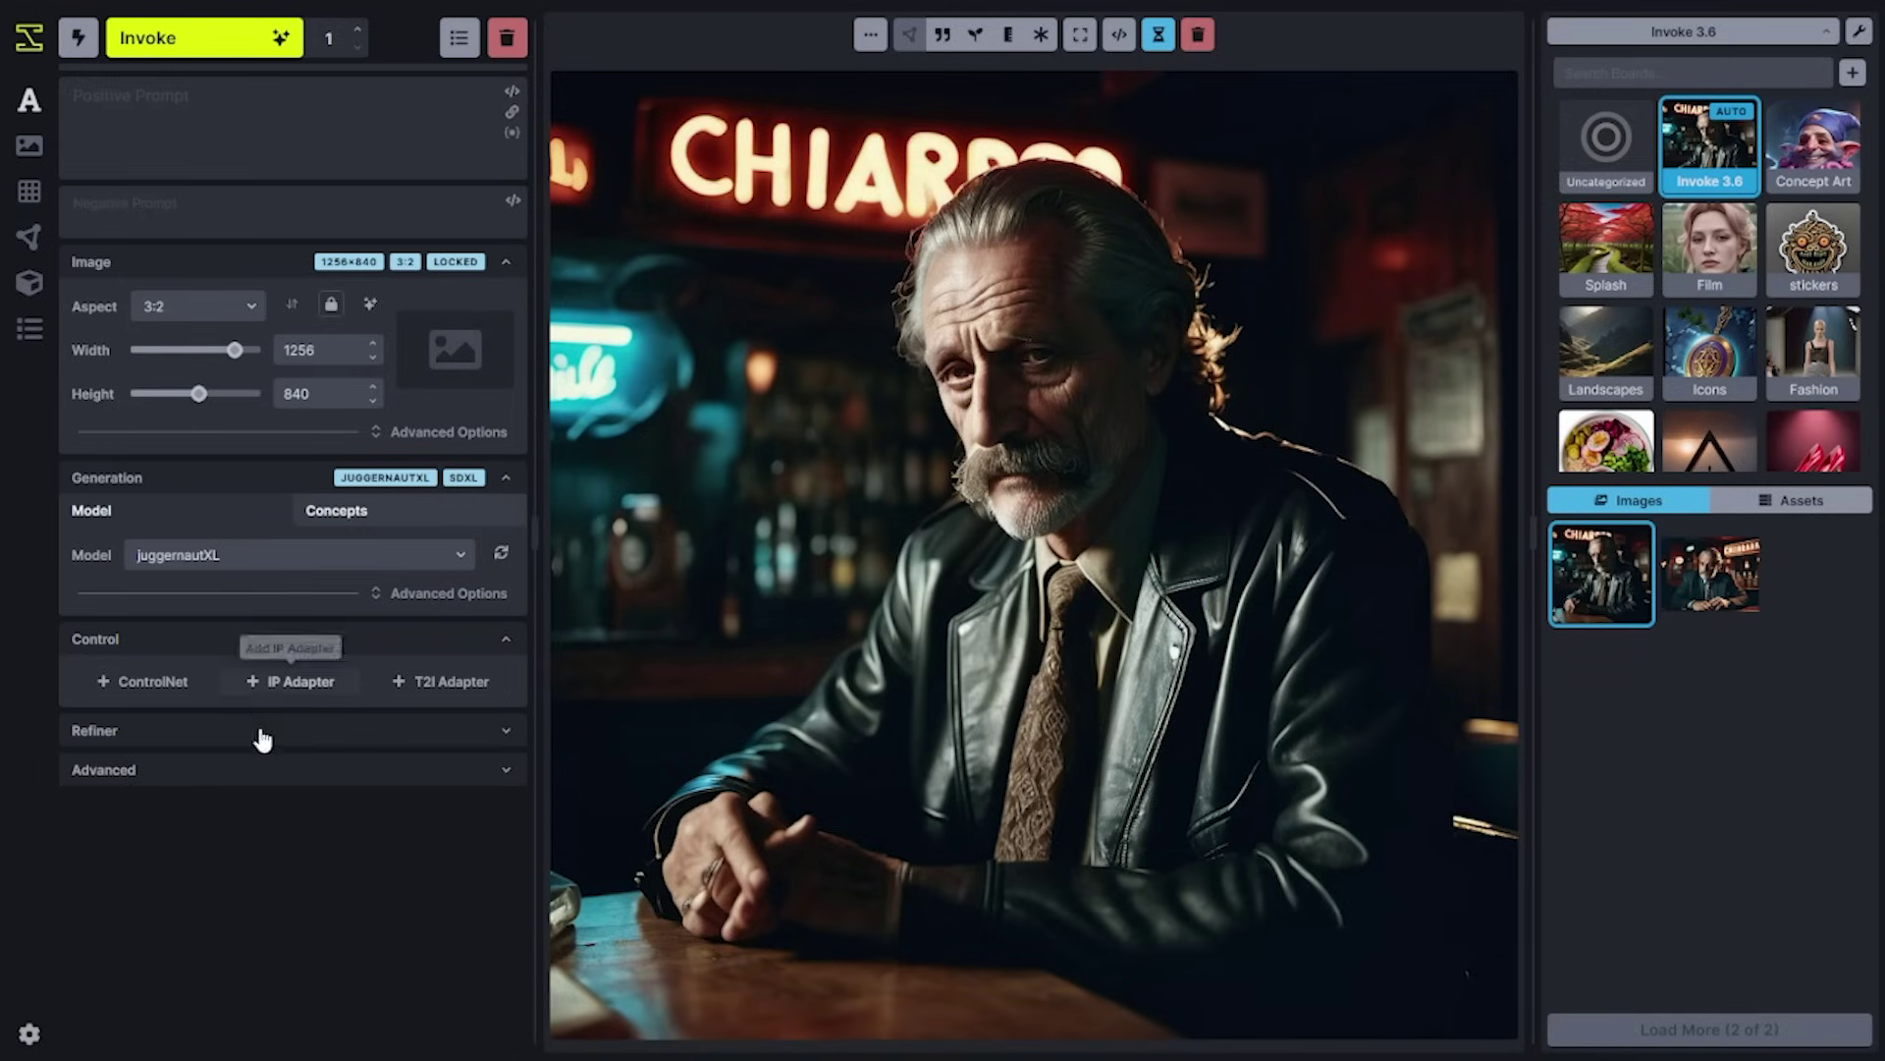
Look through the Refiner settings, then expand the Advanced section with VAE, CFG rescale and seamless options.
left_click(261, 739)
scroll(256, 860, "down", 1)
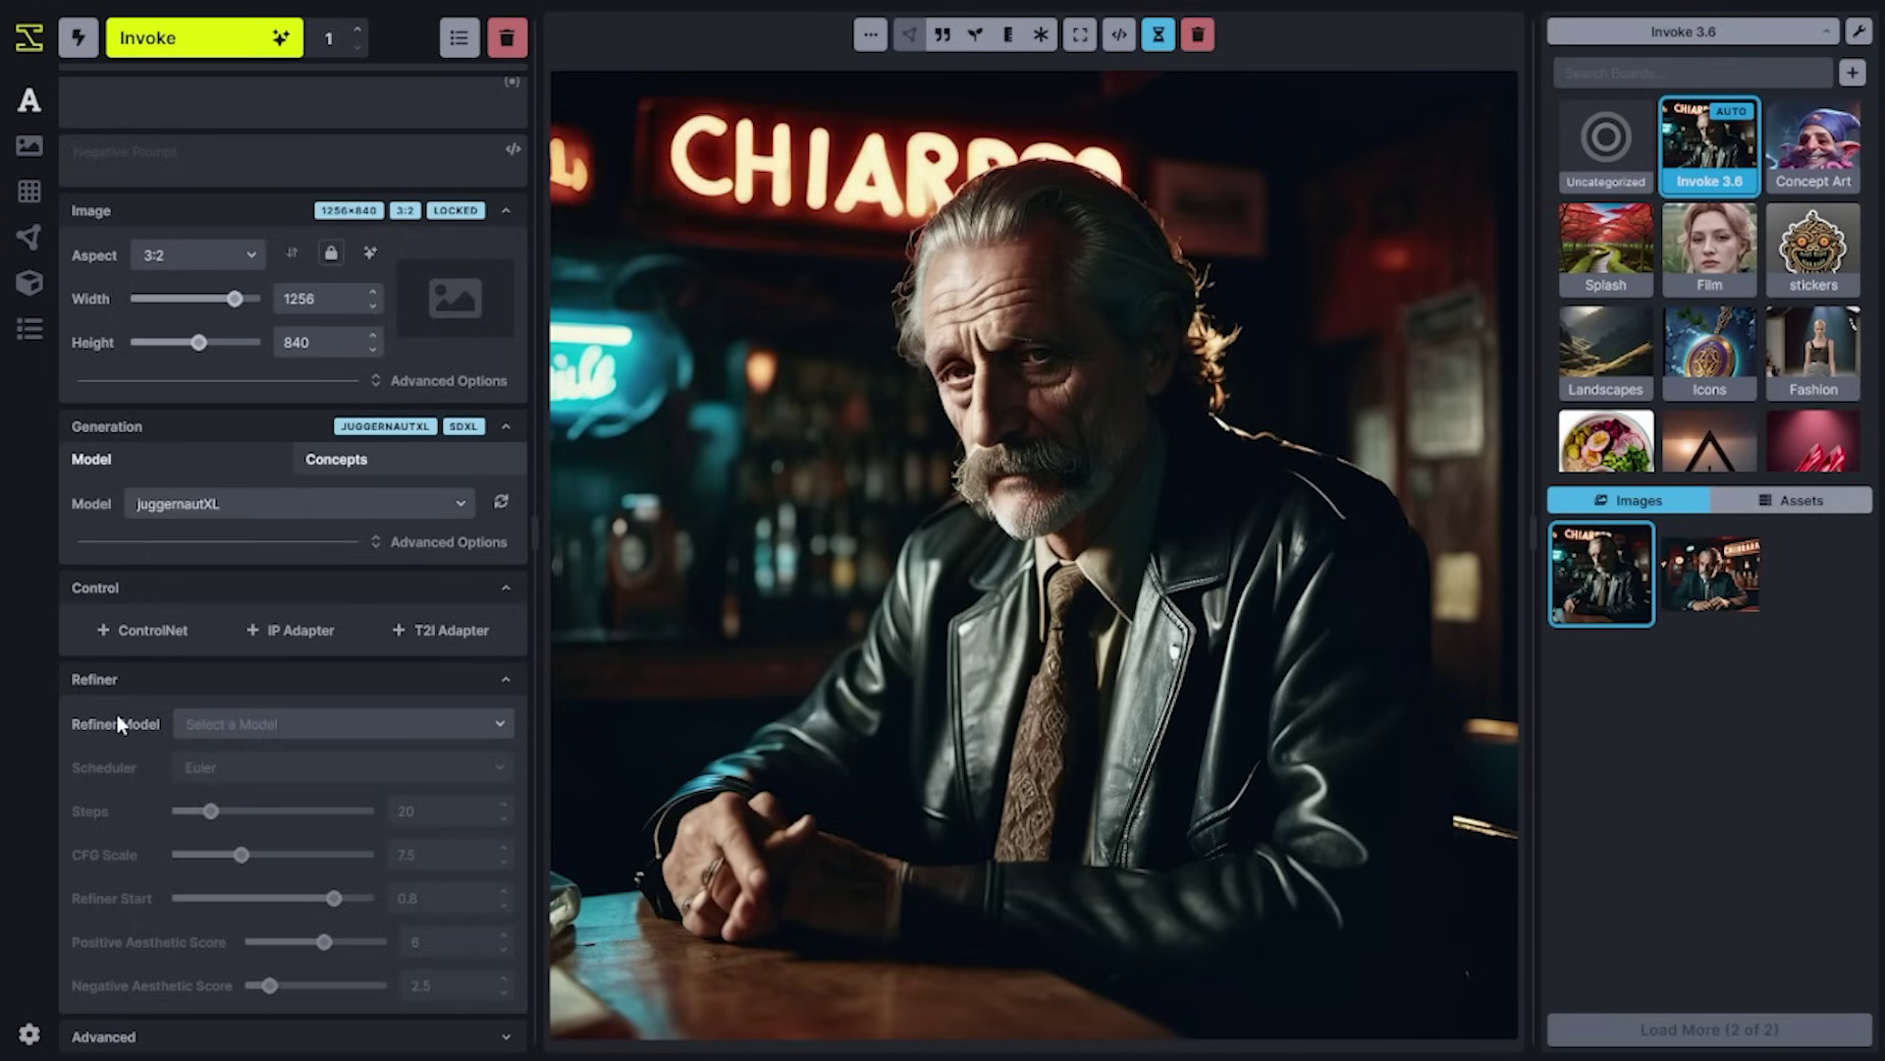
left_click(202, 679)
left_click(202, 772)
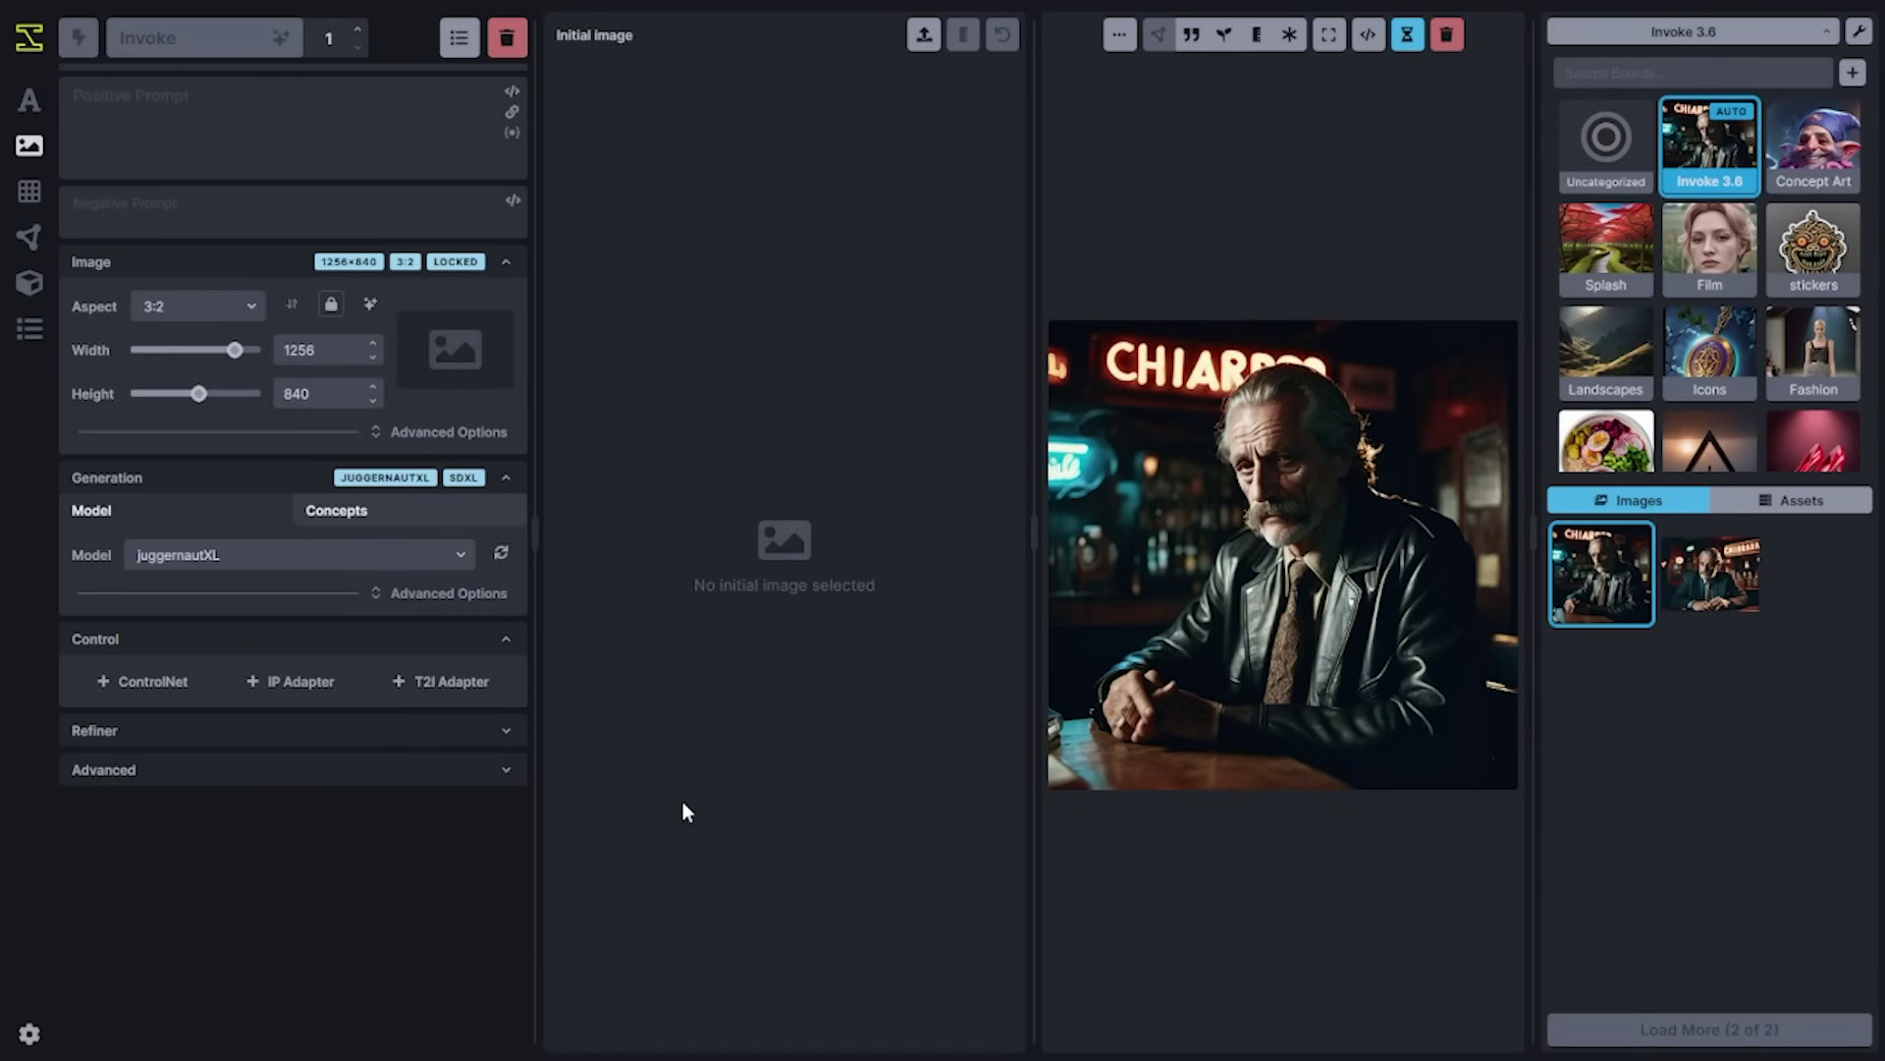
Drop the detective portrait onto Initial image and widen the result viewer beside it.
left_click_drag(1188, 447, 775, 555)
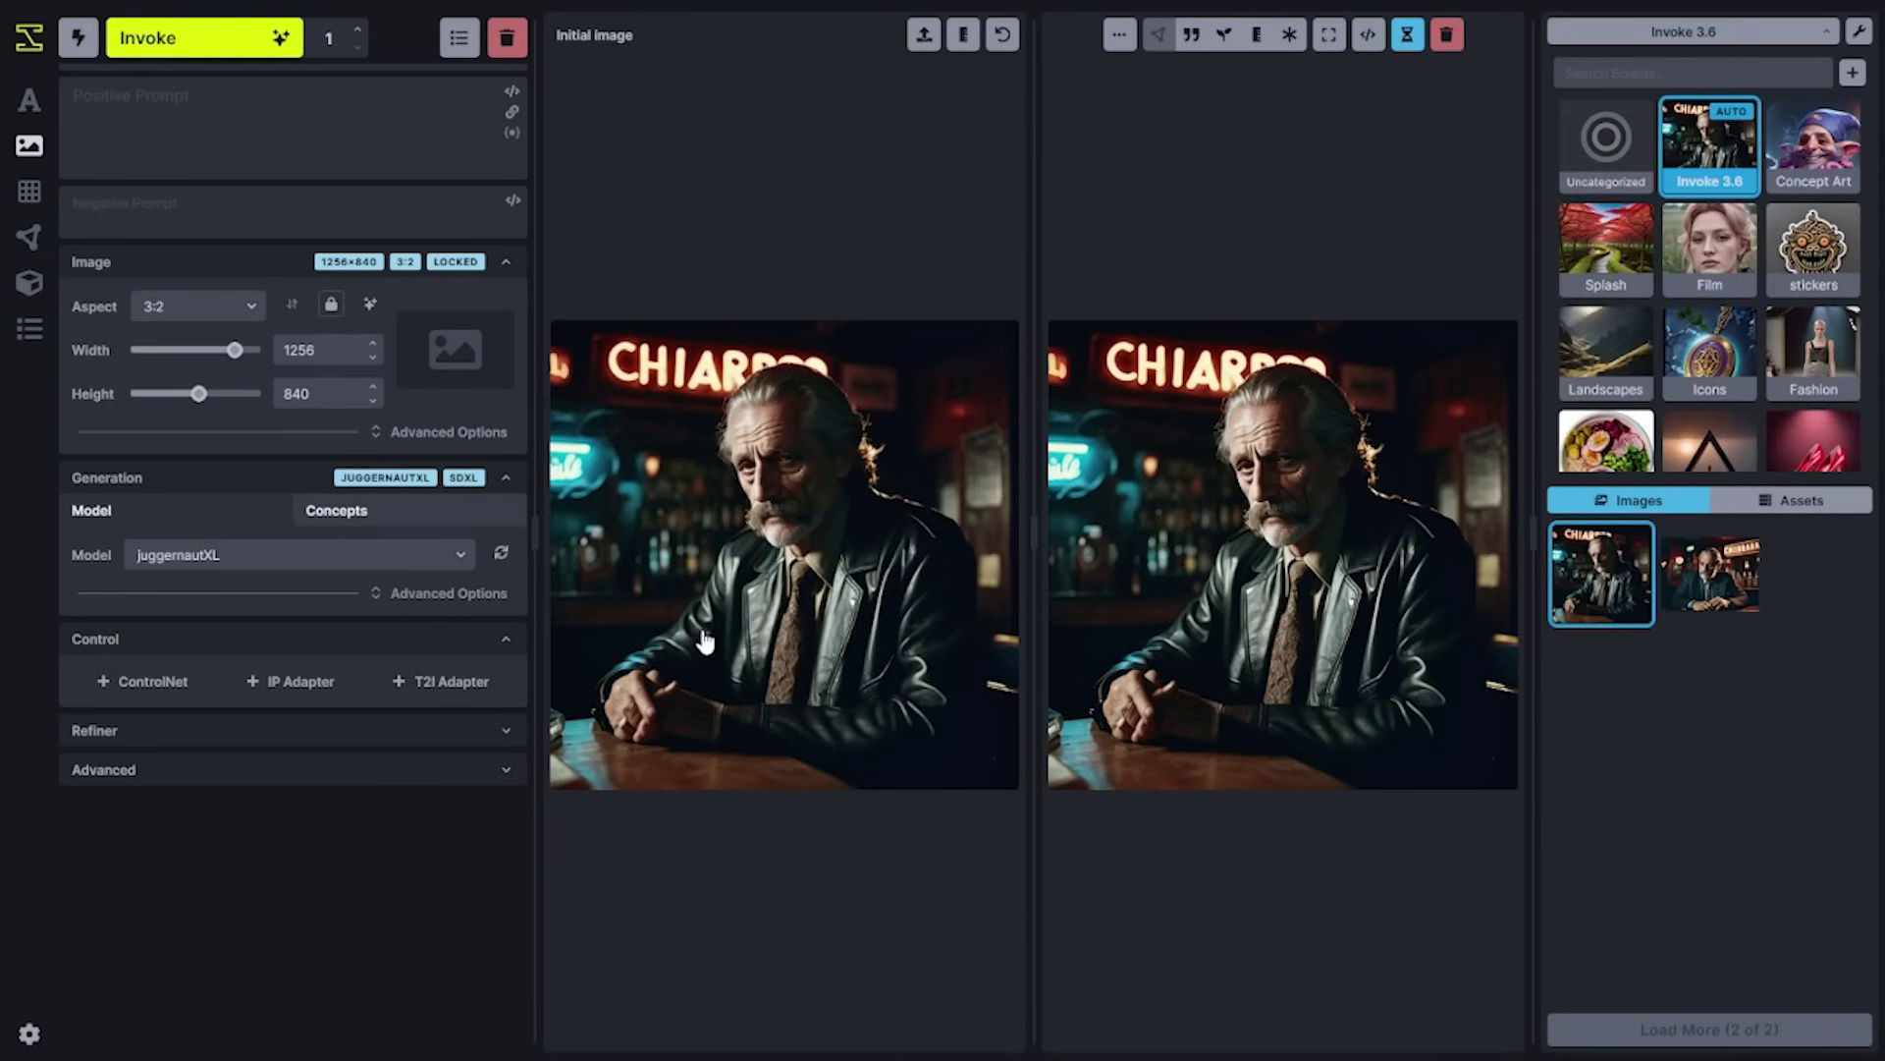
left_click_drag(1034, 490, 866, 490)
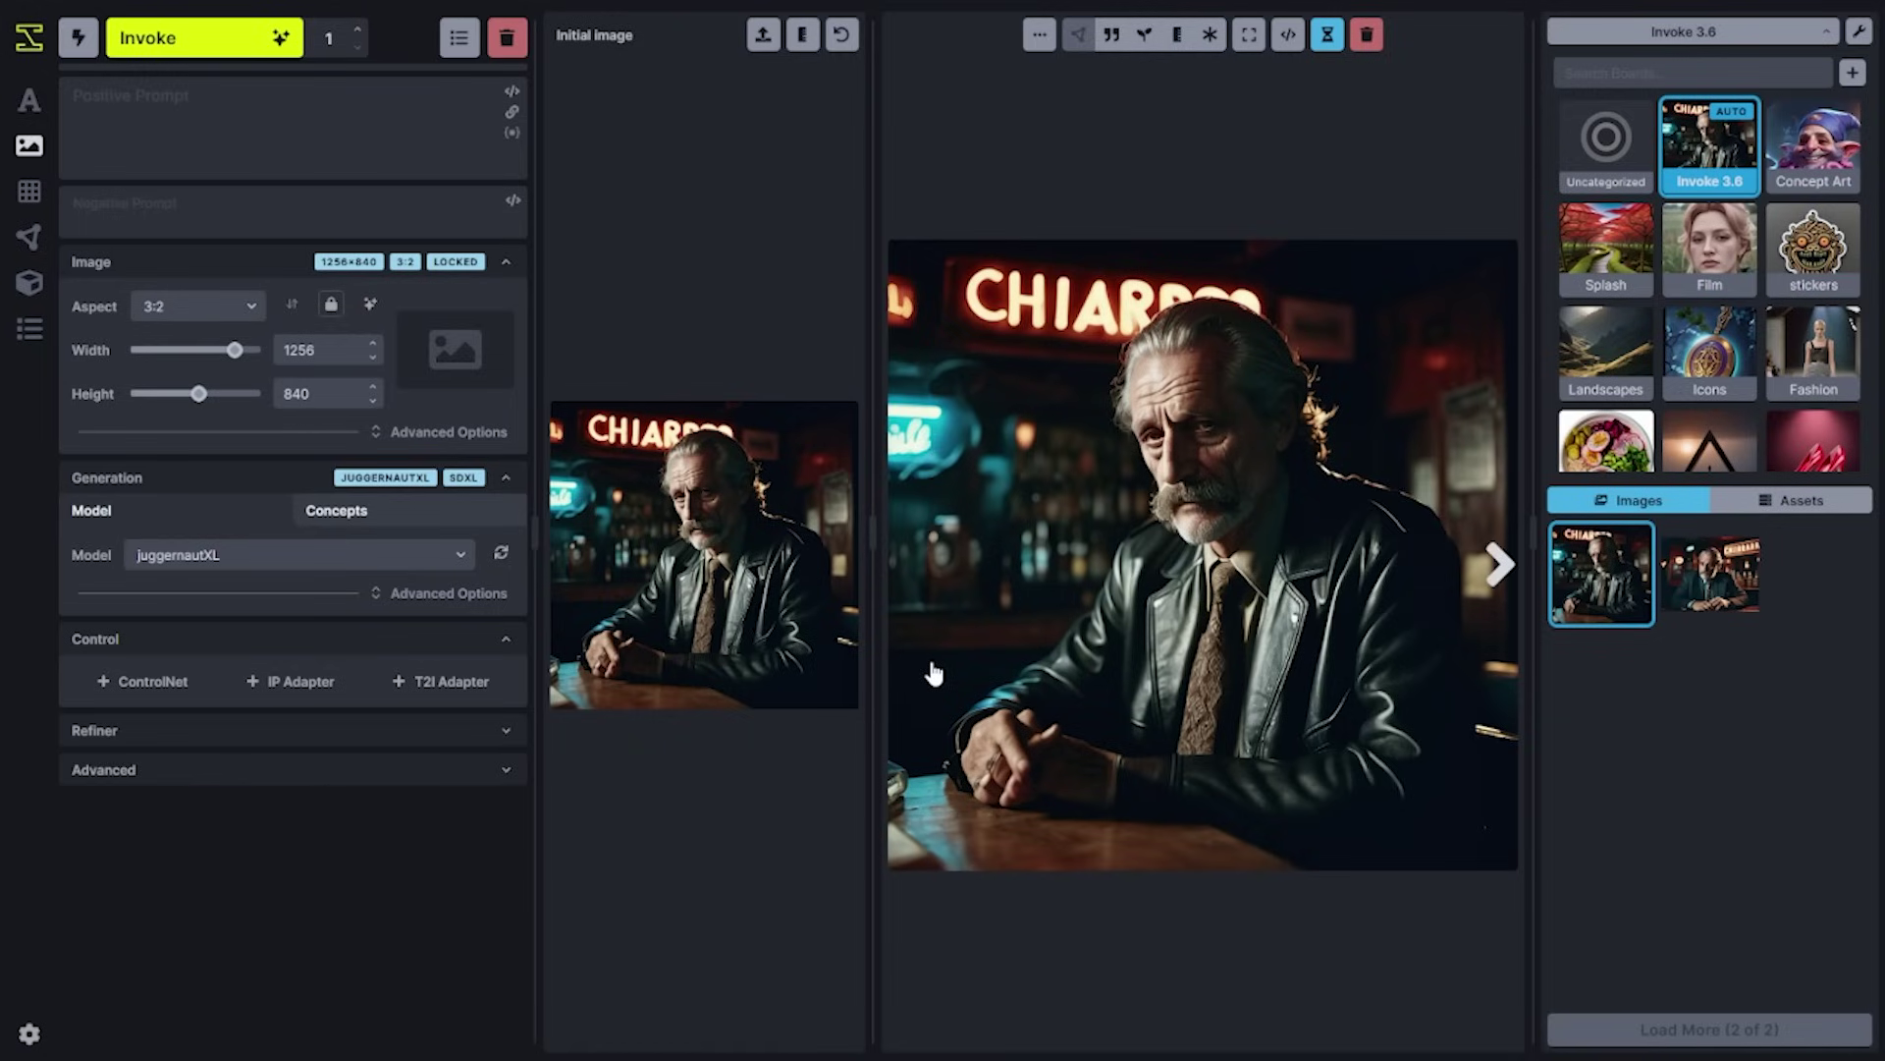
Set denoising strength to 0.85 and send the detective portrait to the Unified Canvas at 1184×888.
left_click(473, 433)
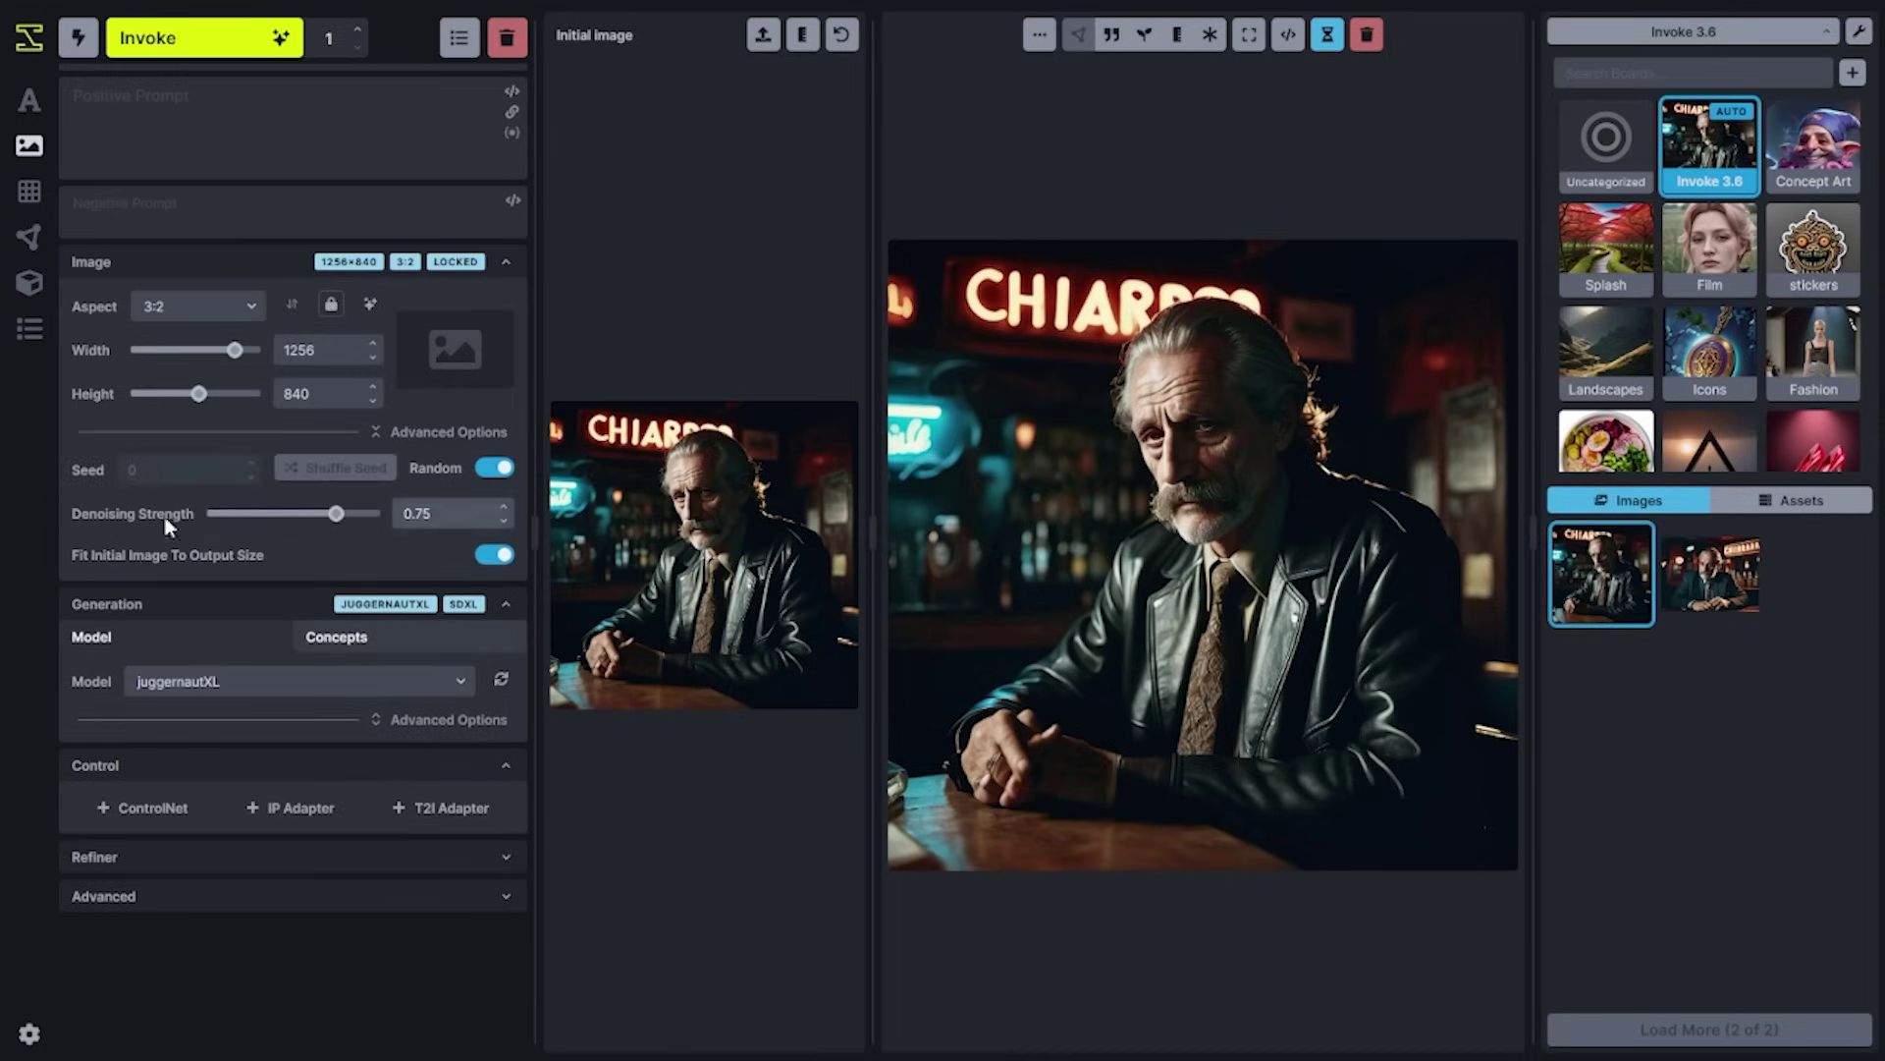
left_click_drag(336, 512, 239, 519)
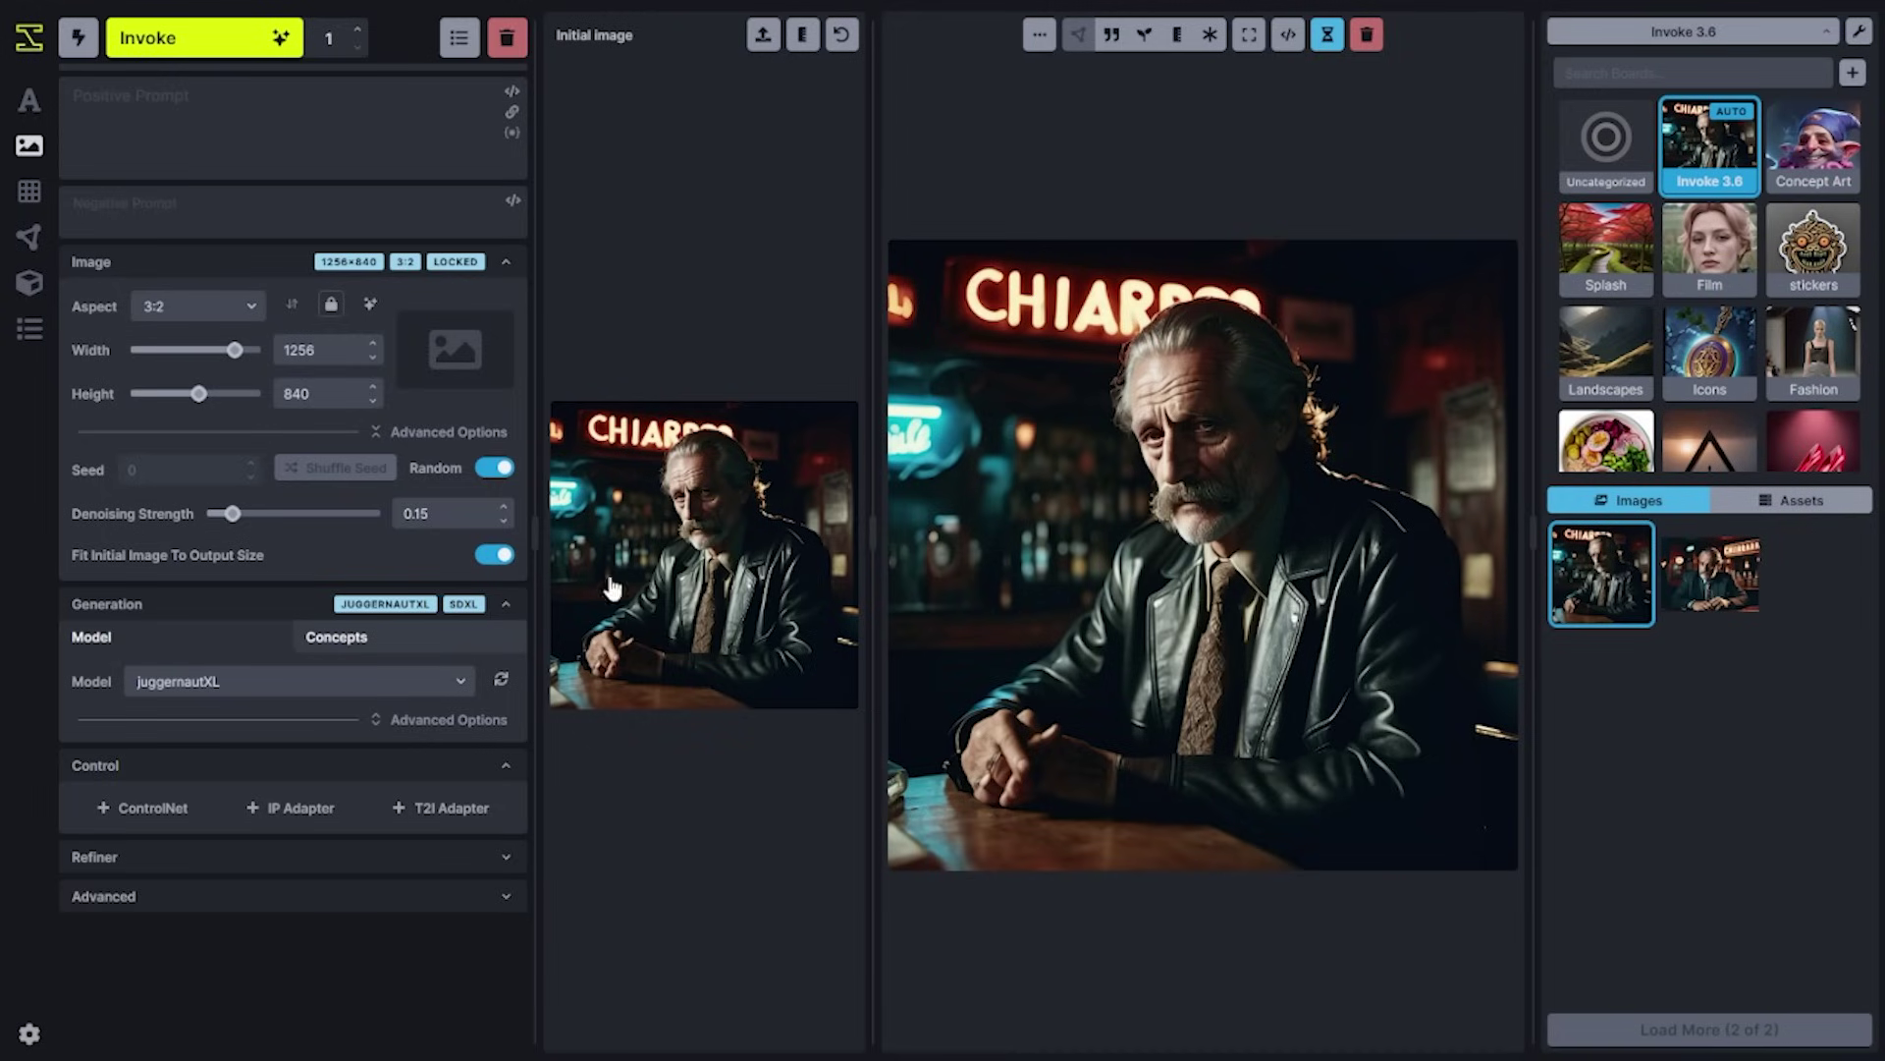
left_click_drag(235, 513, 353, 513)
left_click(802, 37)
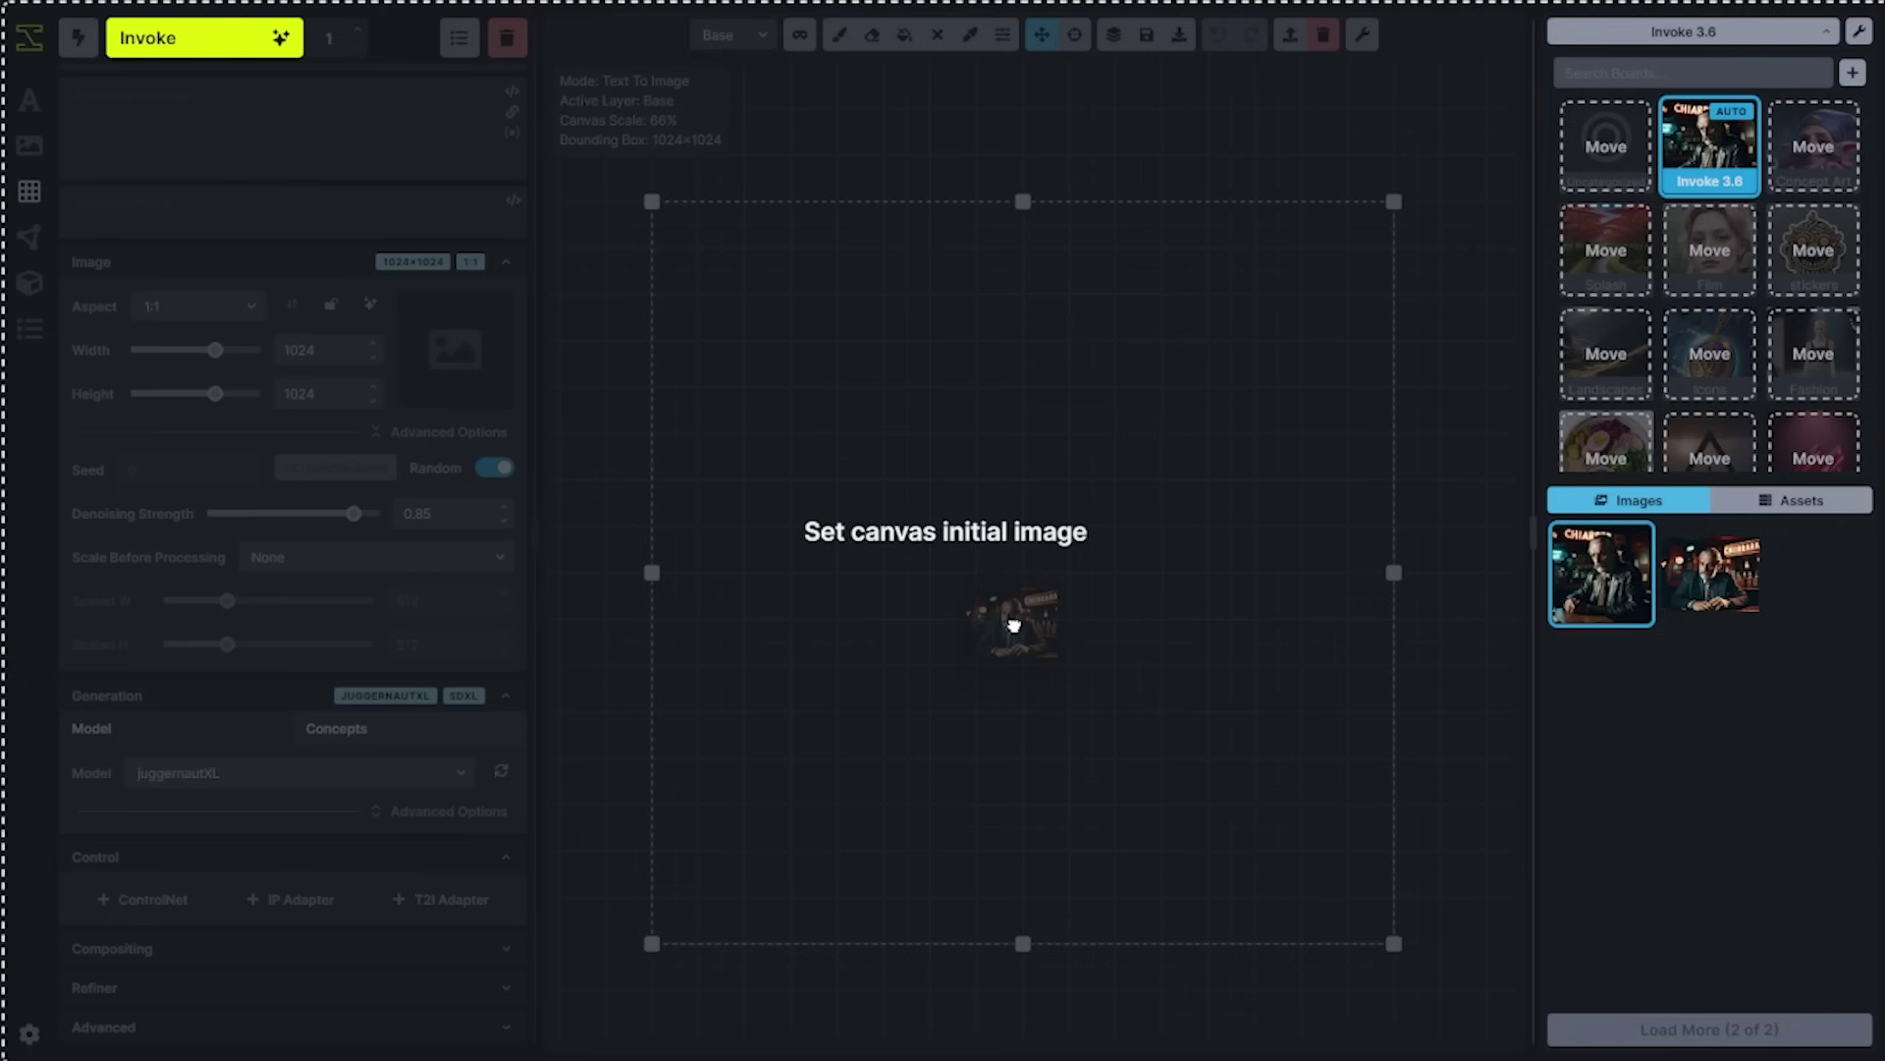
left_click_drag(1010, 622, 1013, 622)
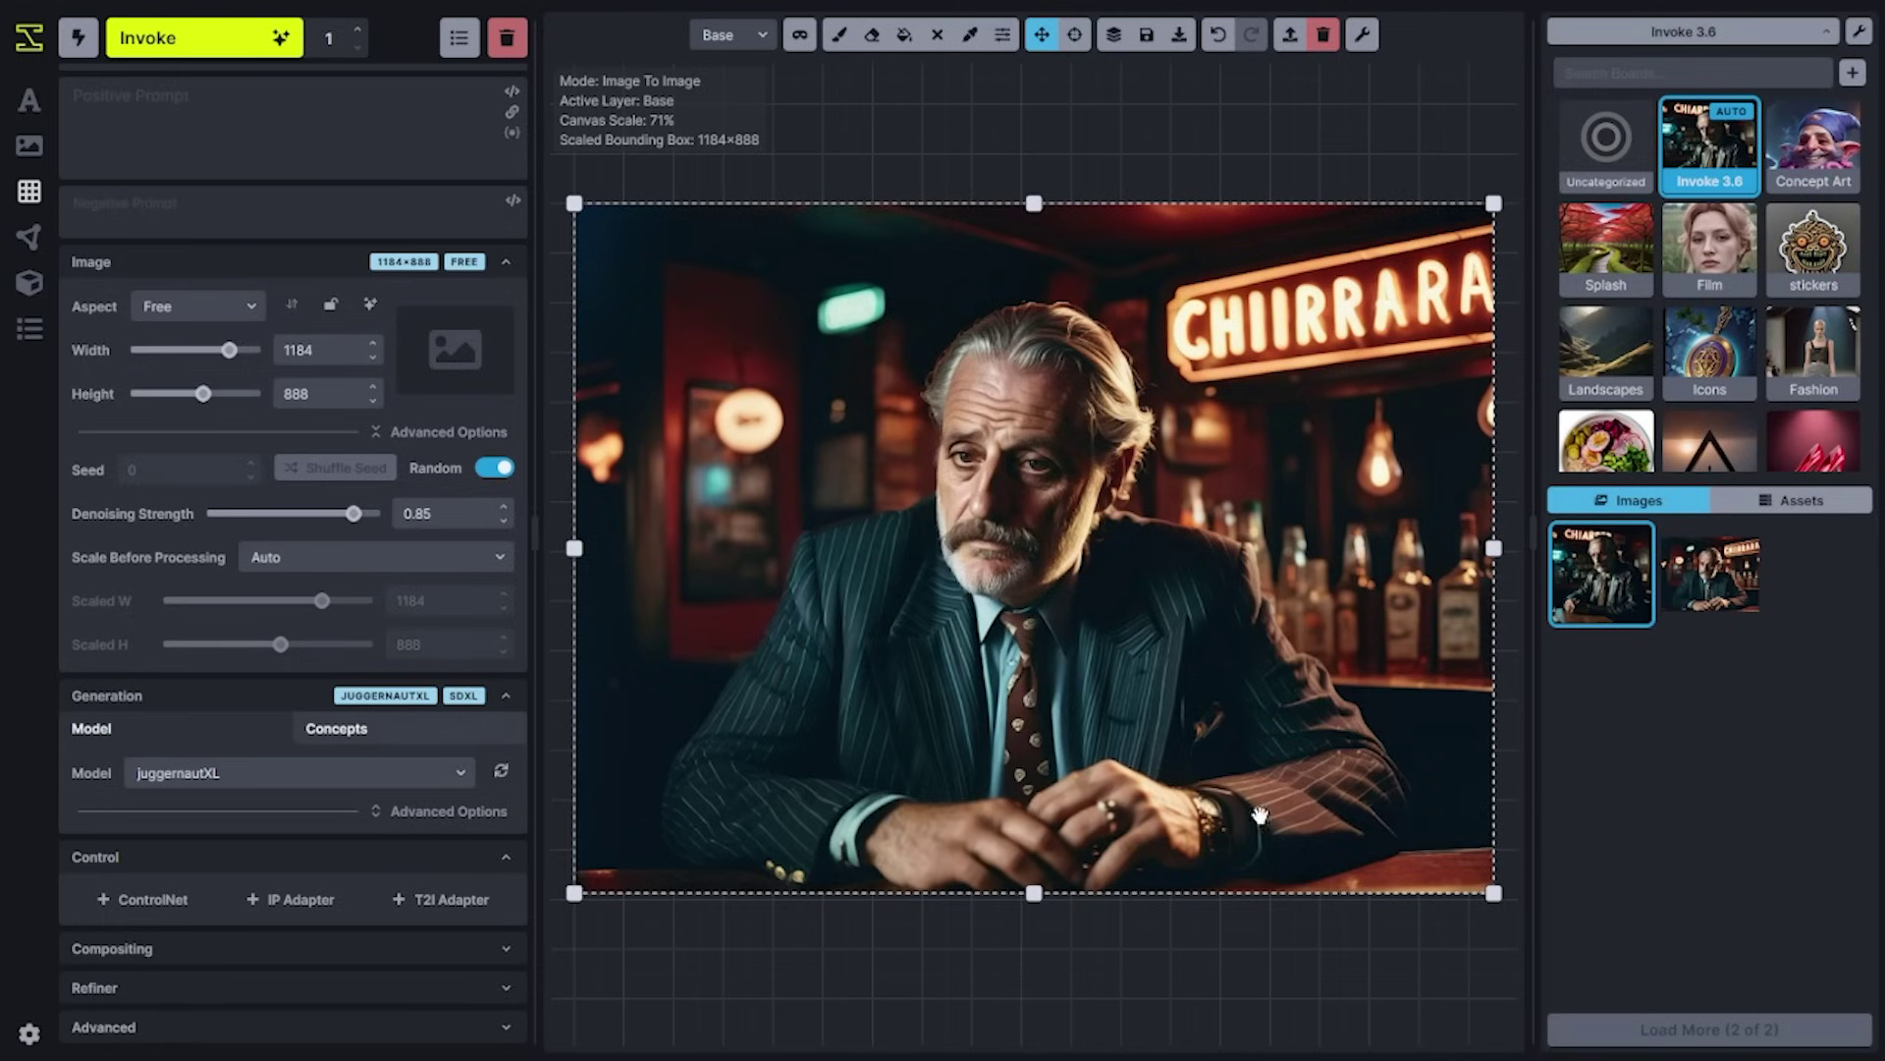
Drag the bounding box corner to shrink it to 320×320 over the detective's face.
left_click_drag(1494, 893, 1068, 591)
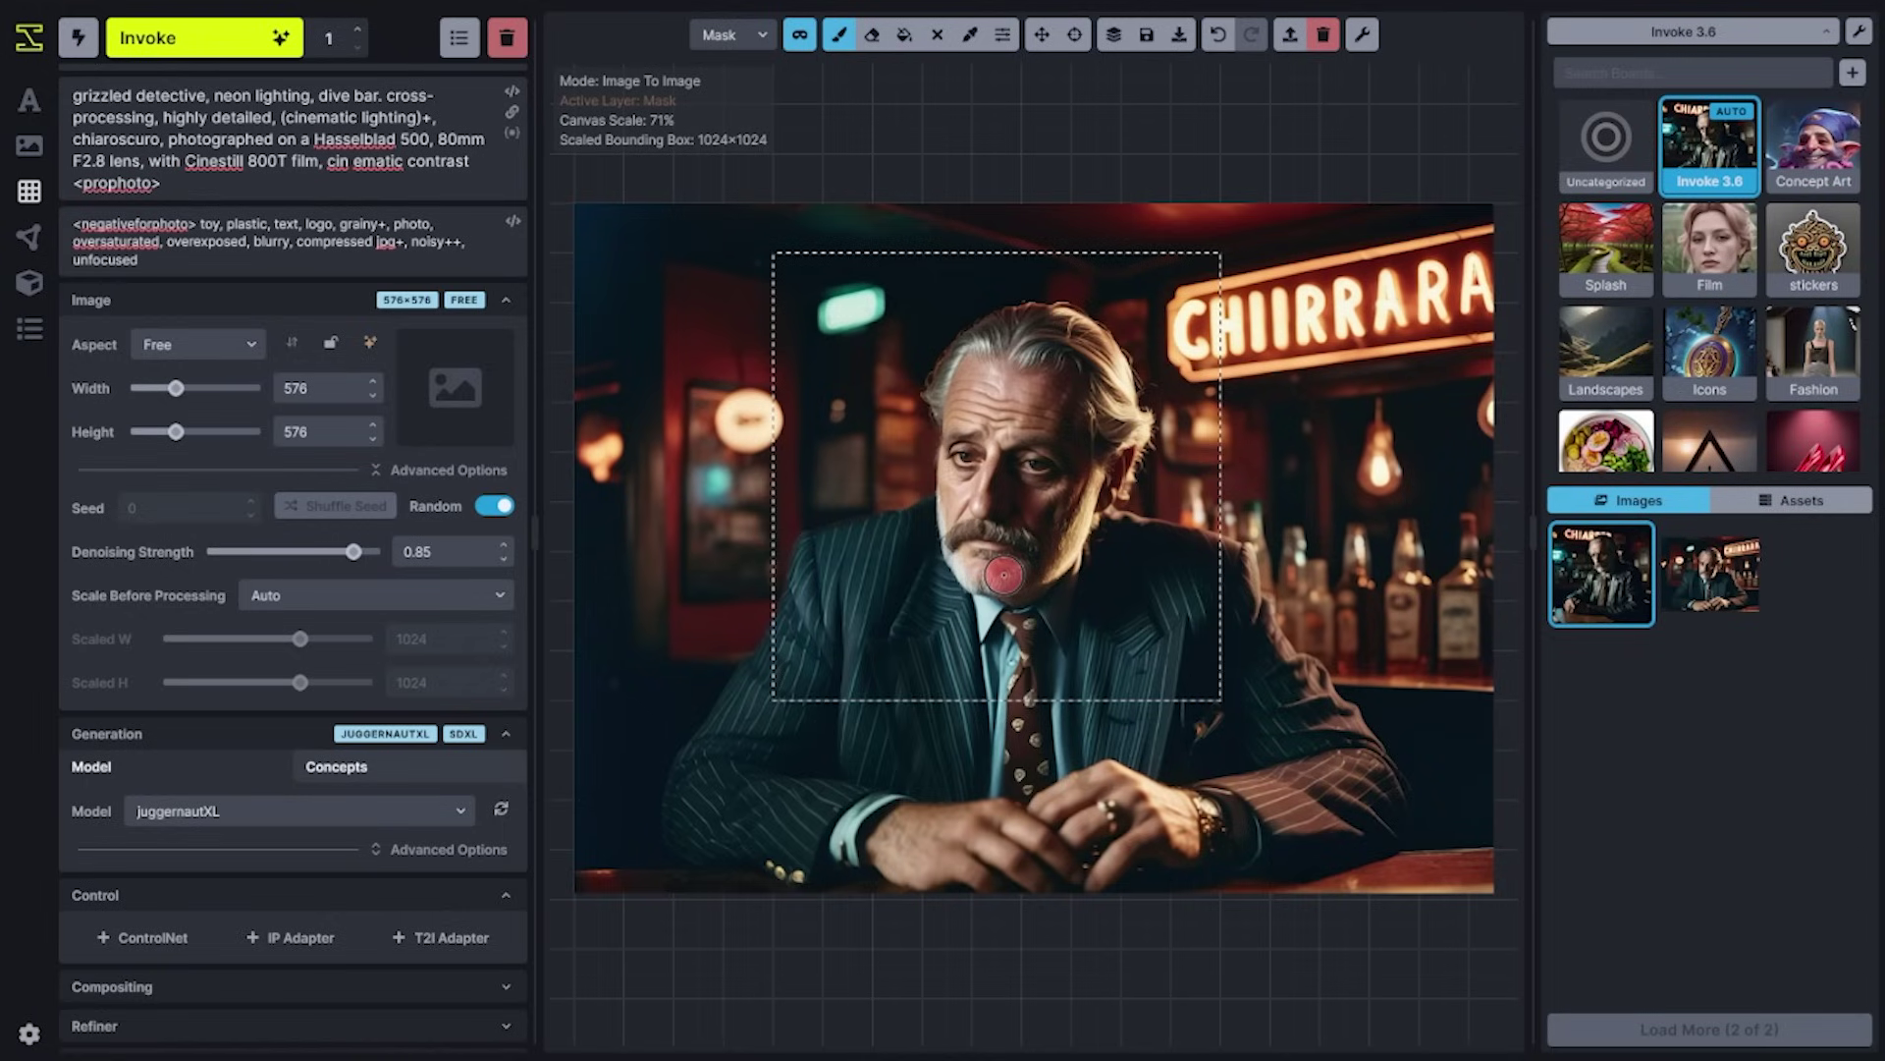
Mask the detective's face with an enlarged brush and inpaint it with 2 iterations.
key("bracketright")
key("bracketright")
key("bracketright")
key("bracketright")
key("bracketright")
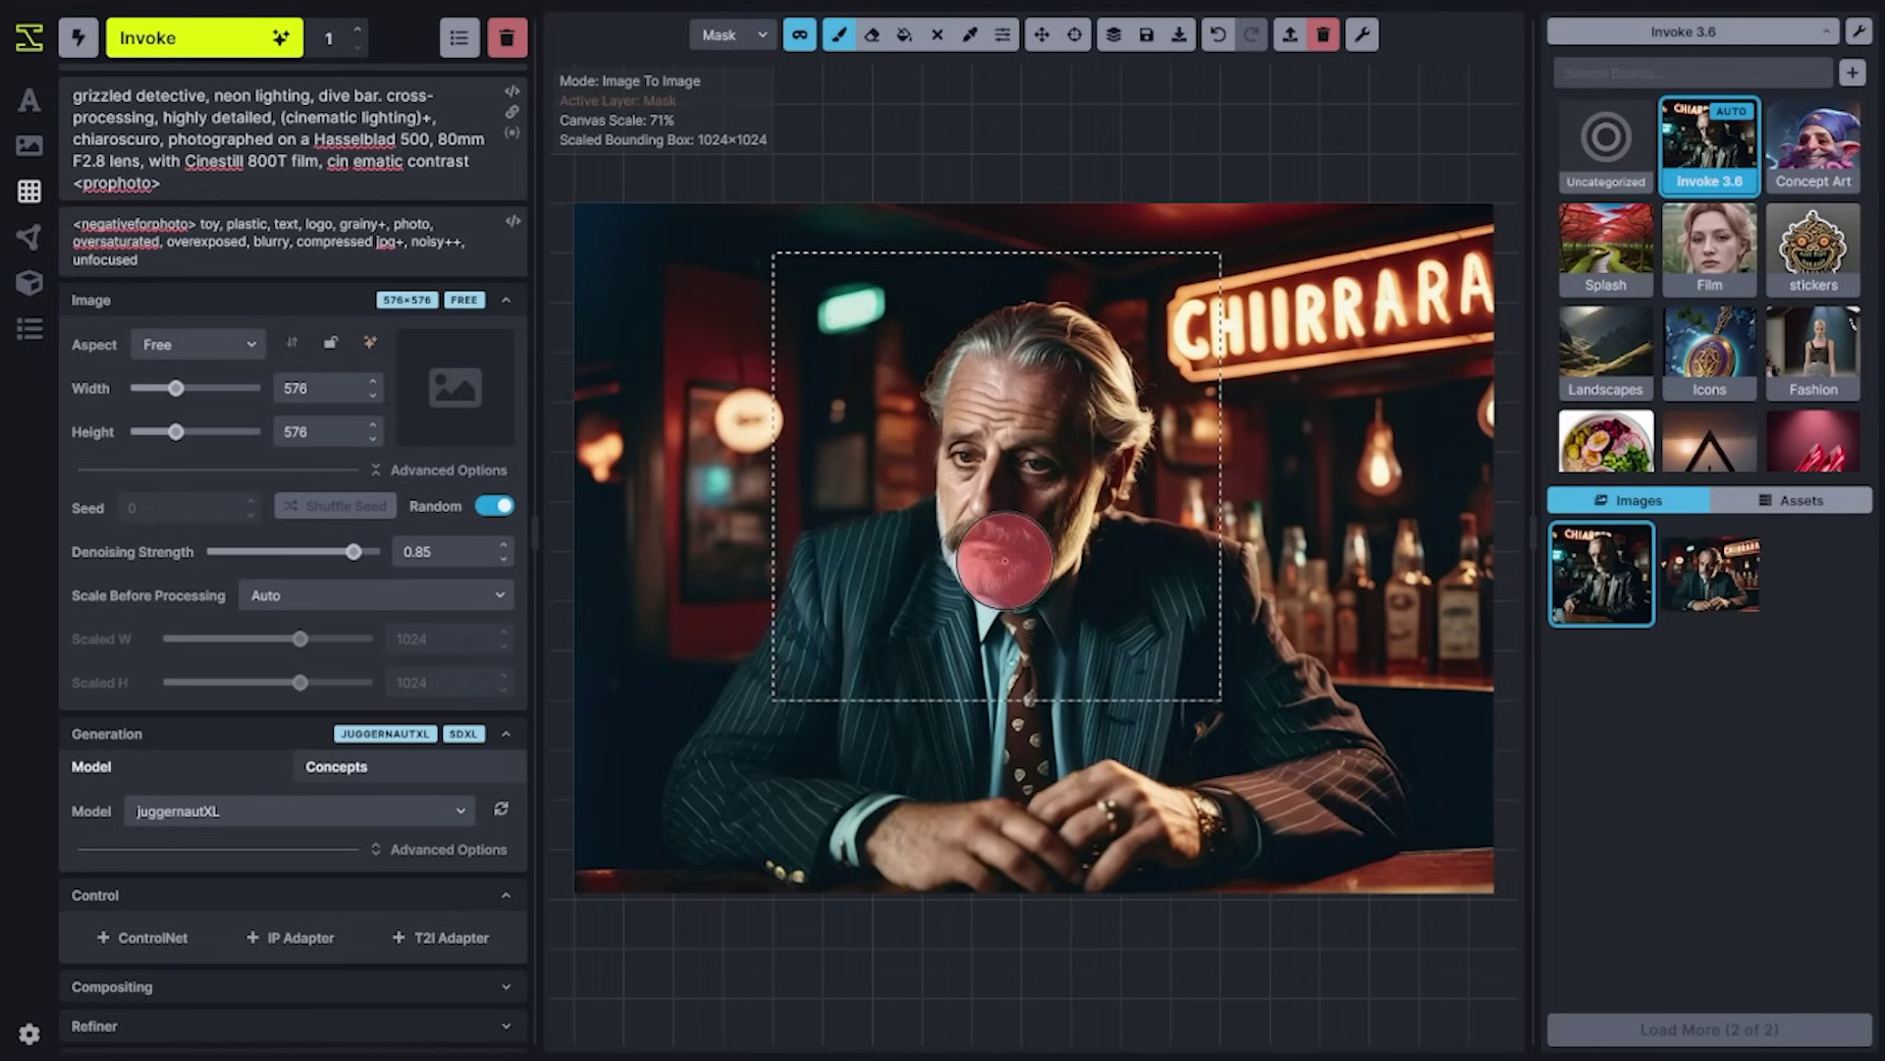
mouse_move(967, 516)
left_mouse_down()
mouse_move(992, 550)
mouse_move(1031, 461)
mouse_move(1021, 545)
mouse_move(973, 501)
left_mouse_up()
left_click_drag(354, 552, 327, 552)
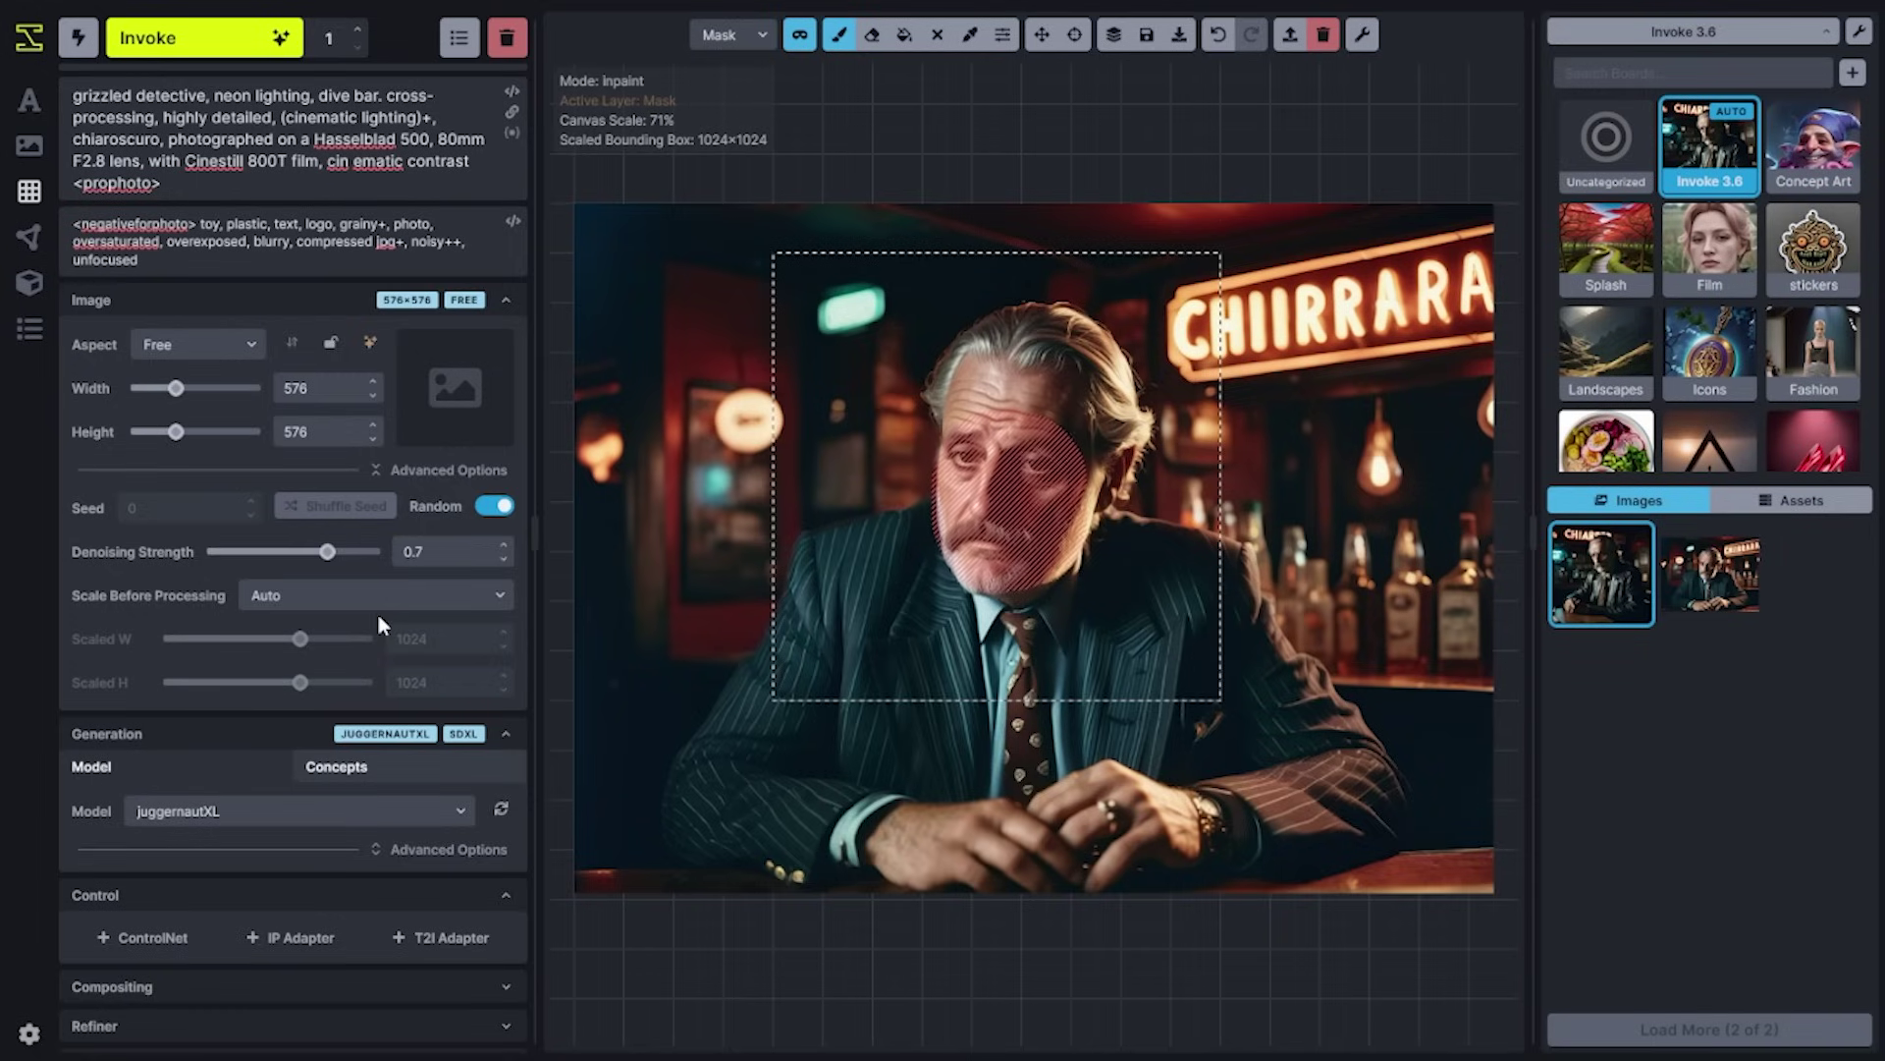
left_click(357, 29)
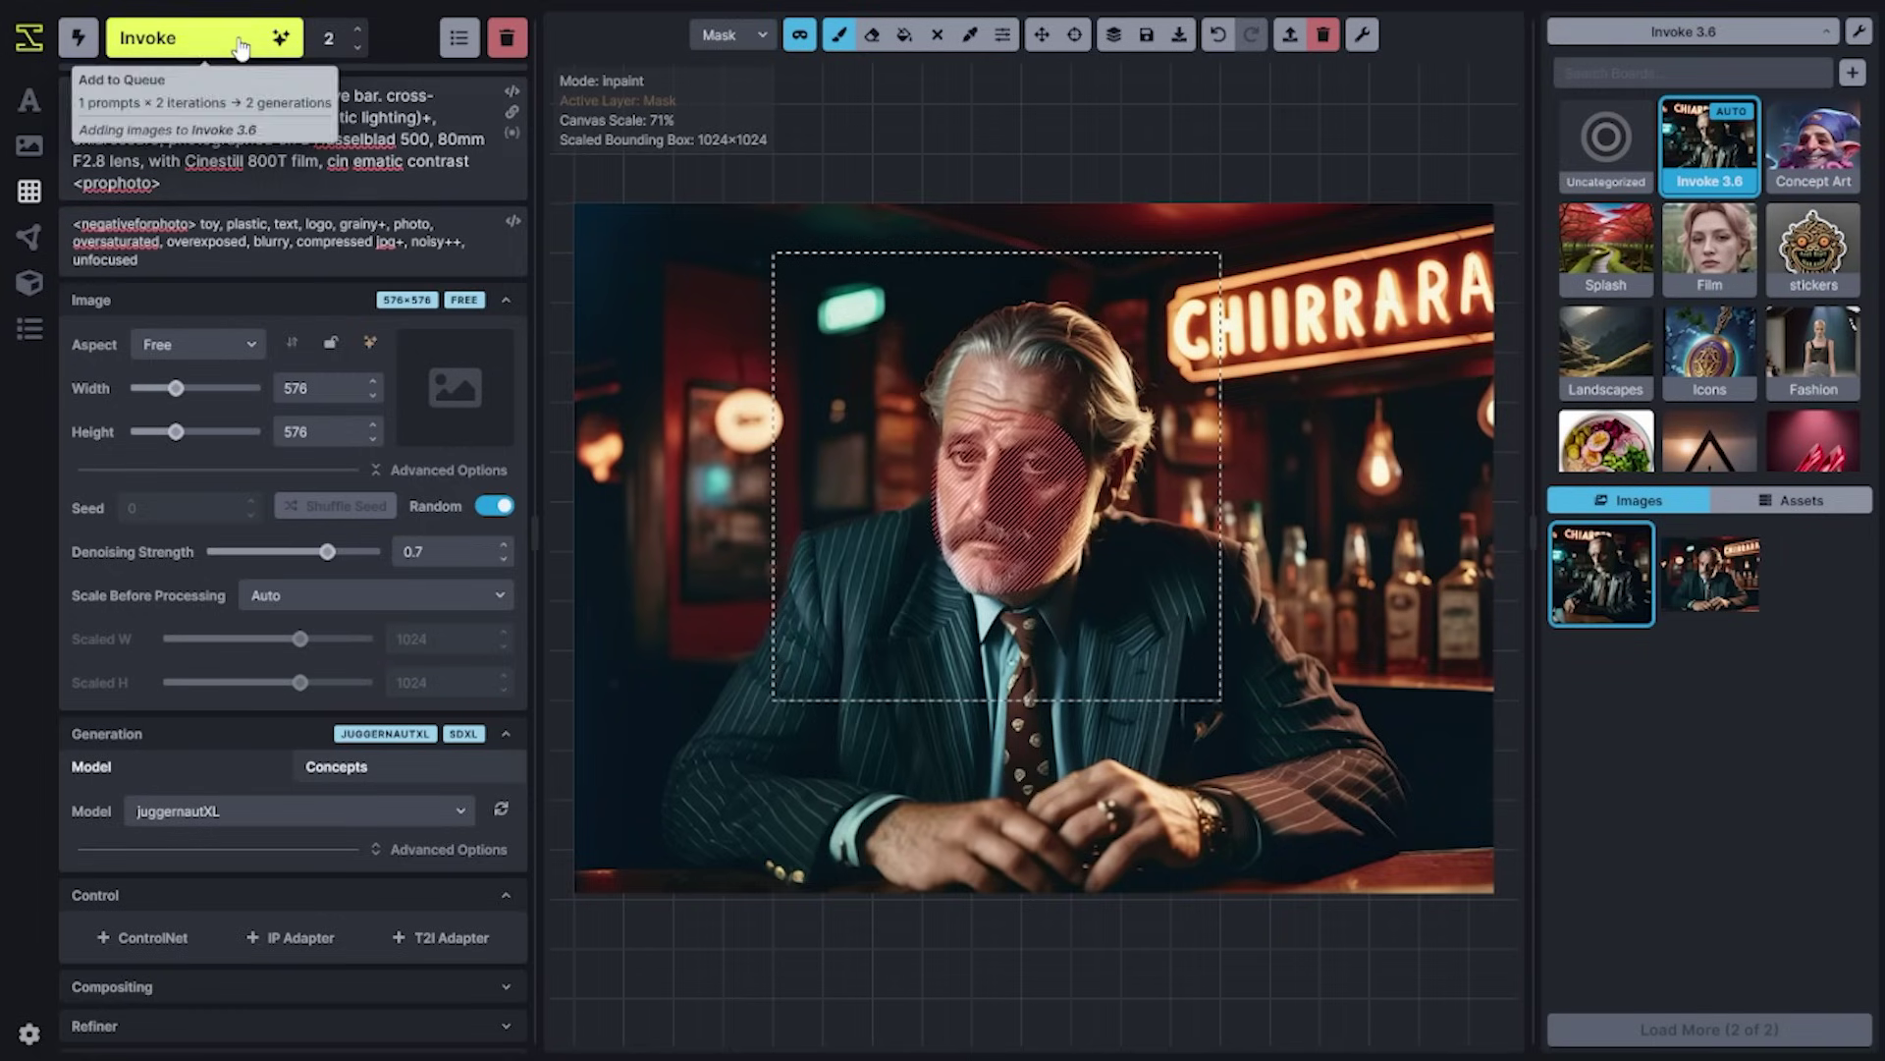
key("ctrl+Return")
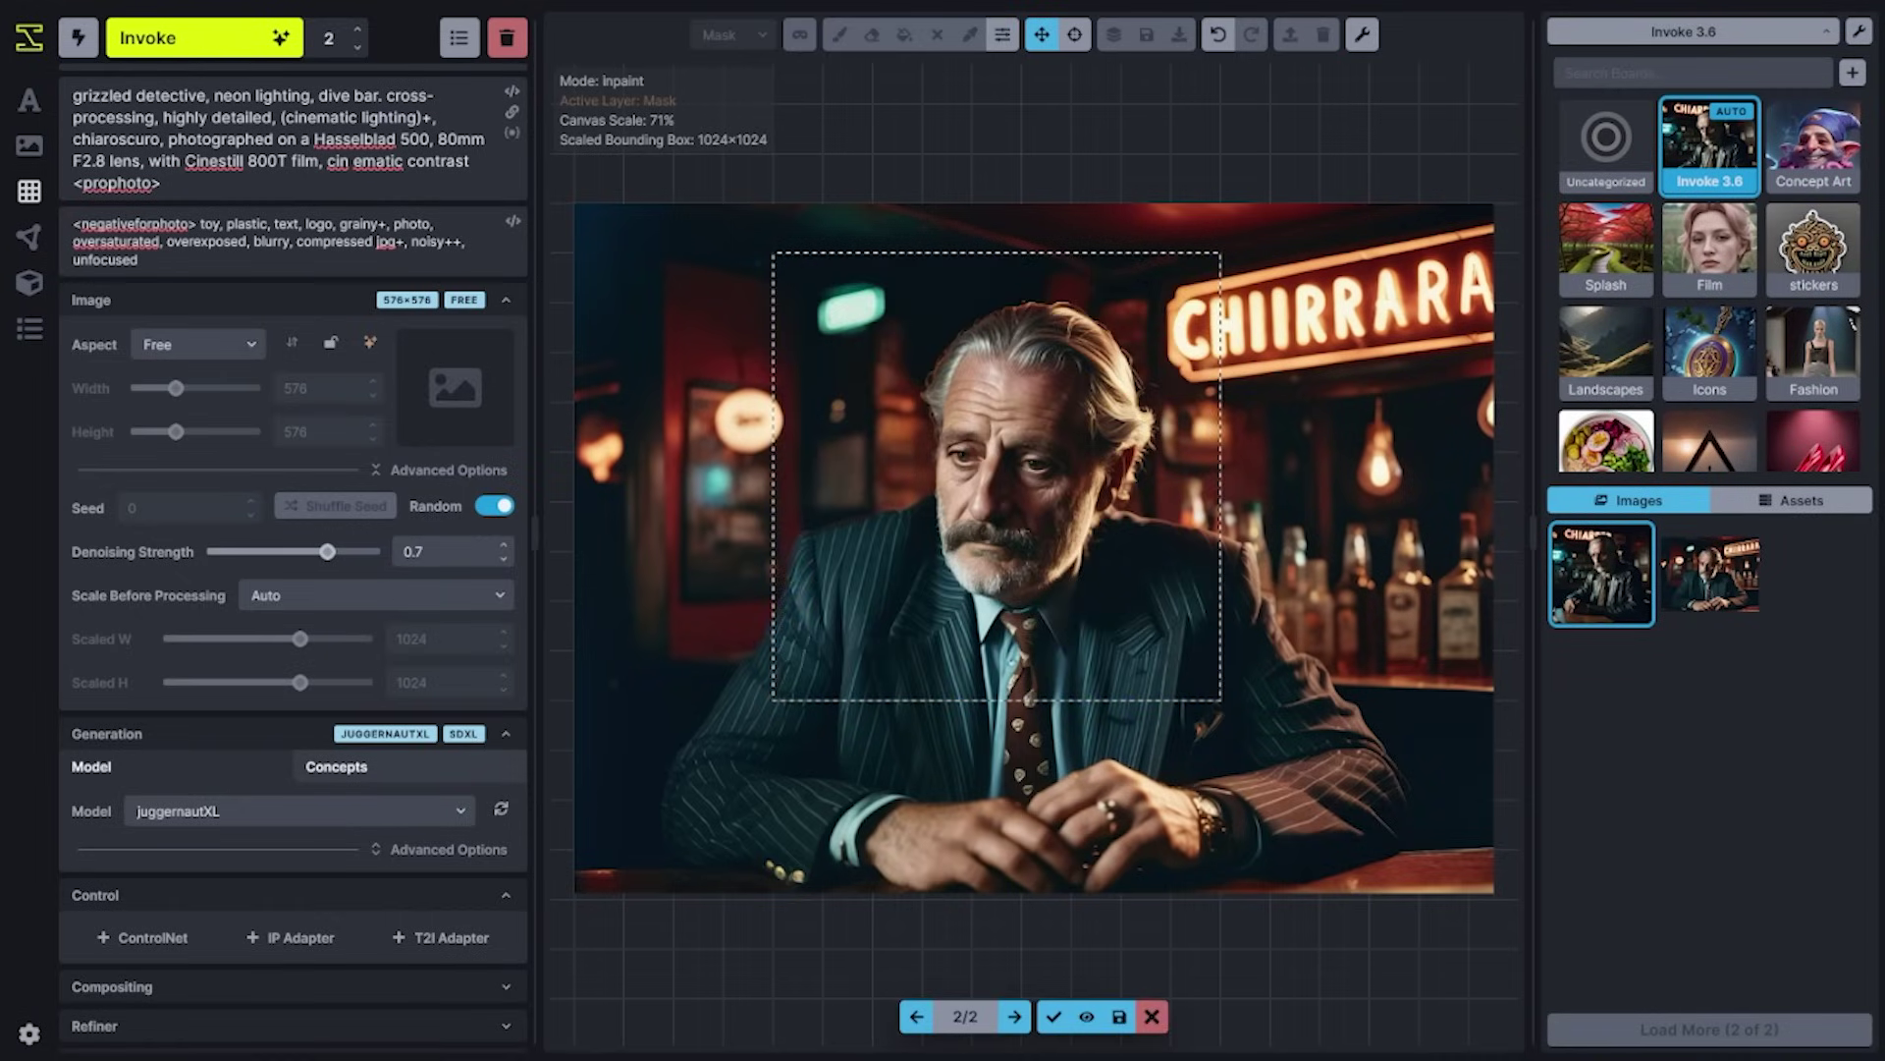
Compare the two inpainted faces, accept the first one, and hide the mask.
left_click(915, 1016)
left_click(1014, 1016)
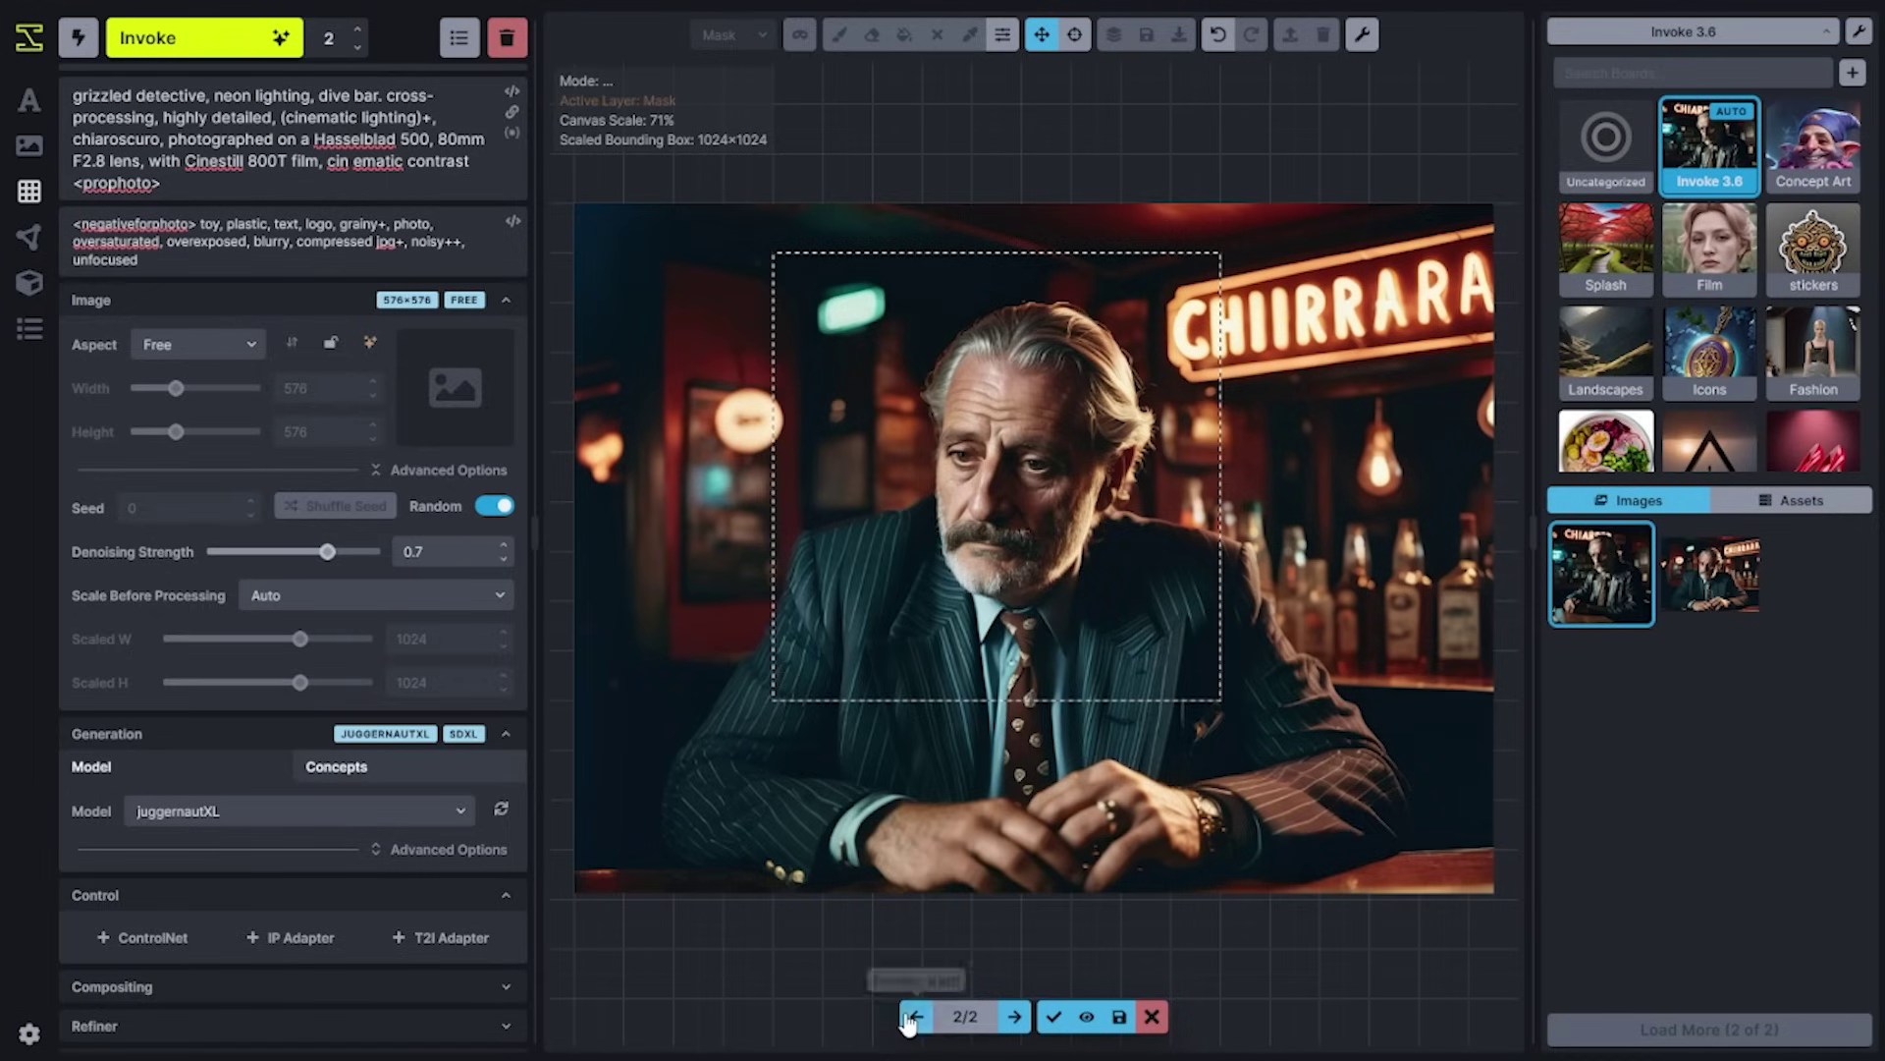
left_click(910, 1017)
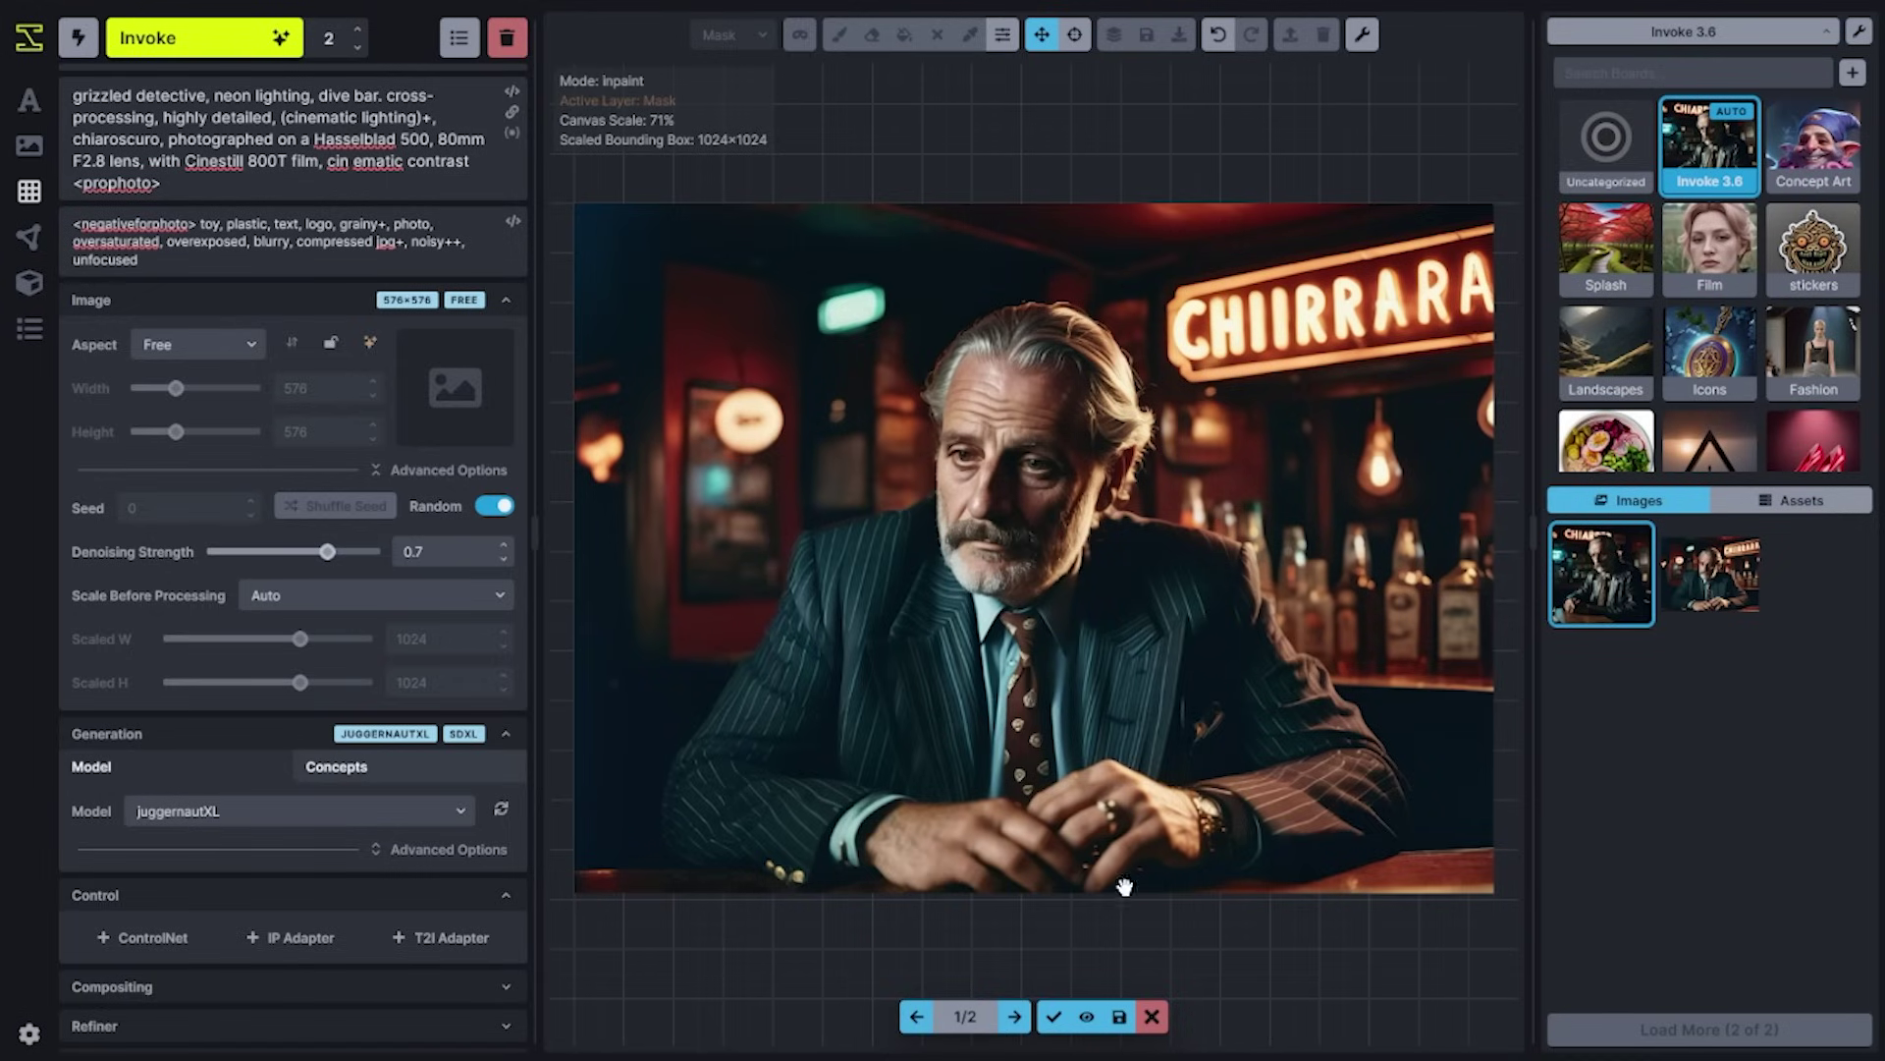
left_click(1052, 1017)
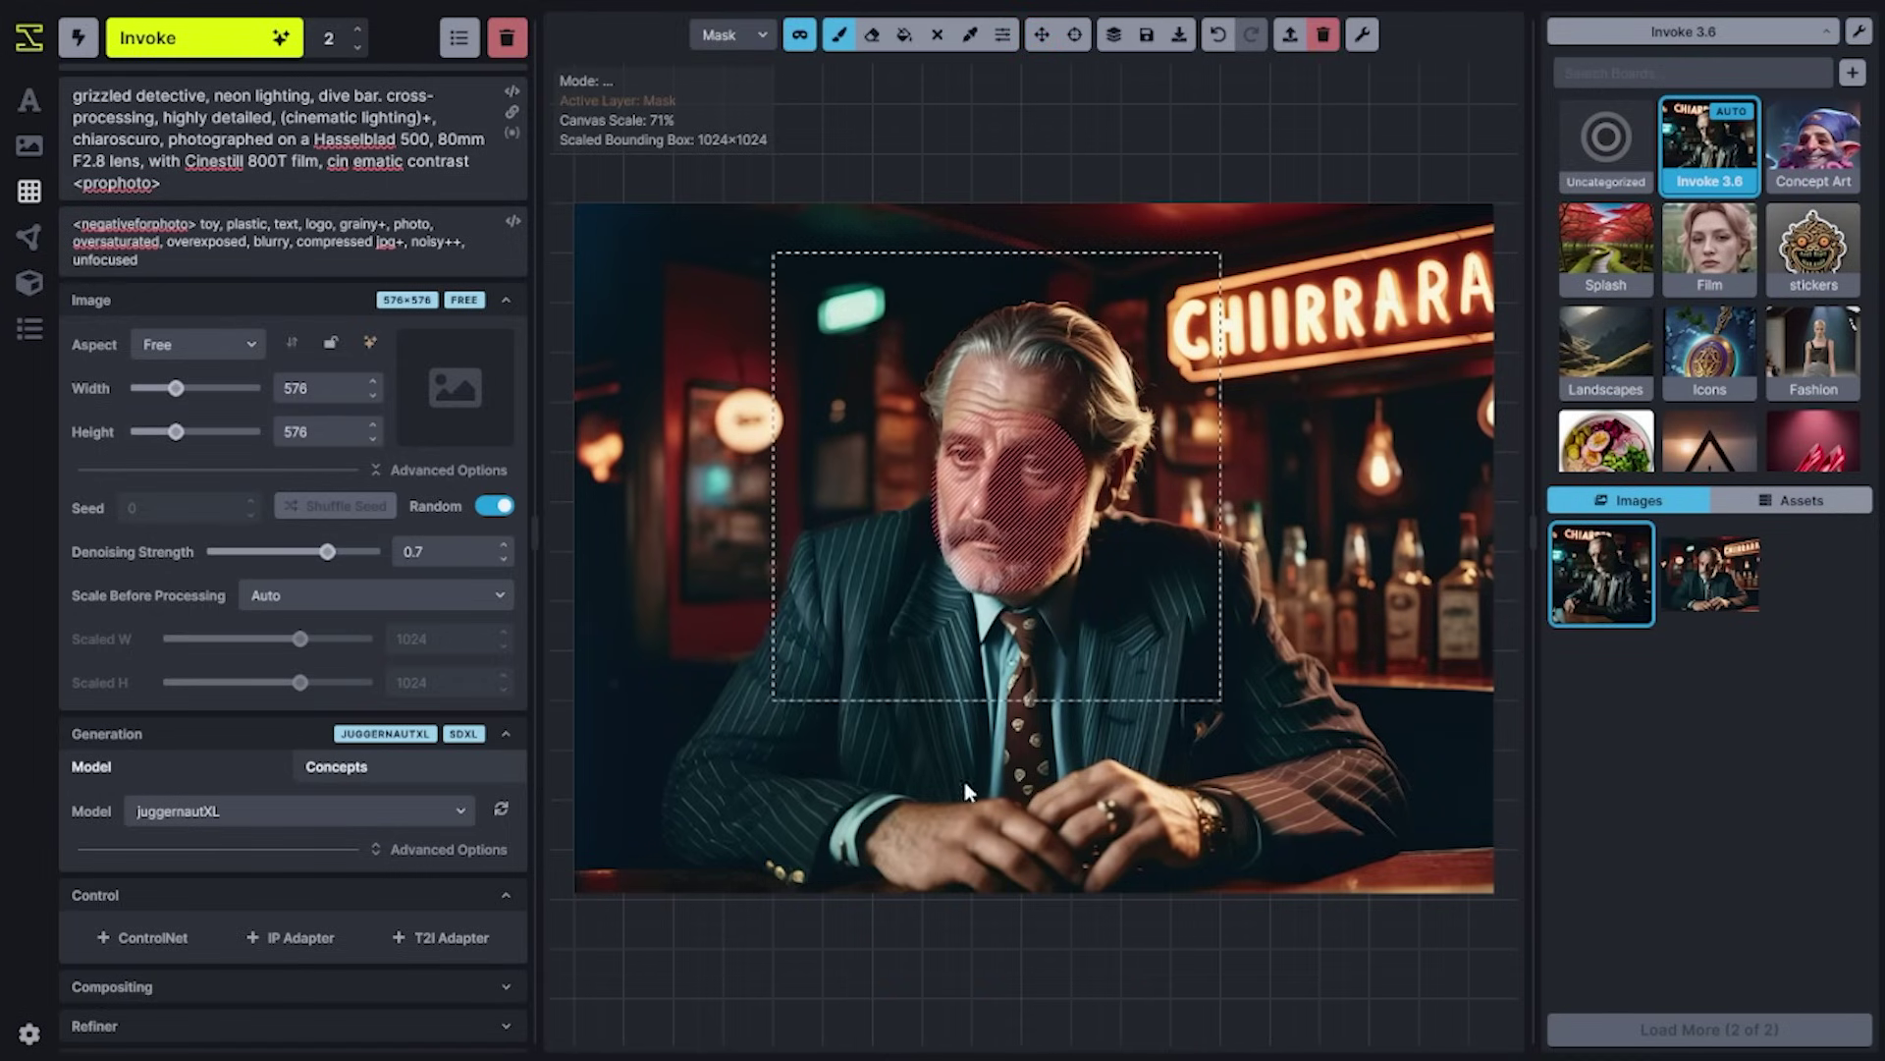
key("shift+c")
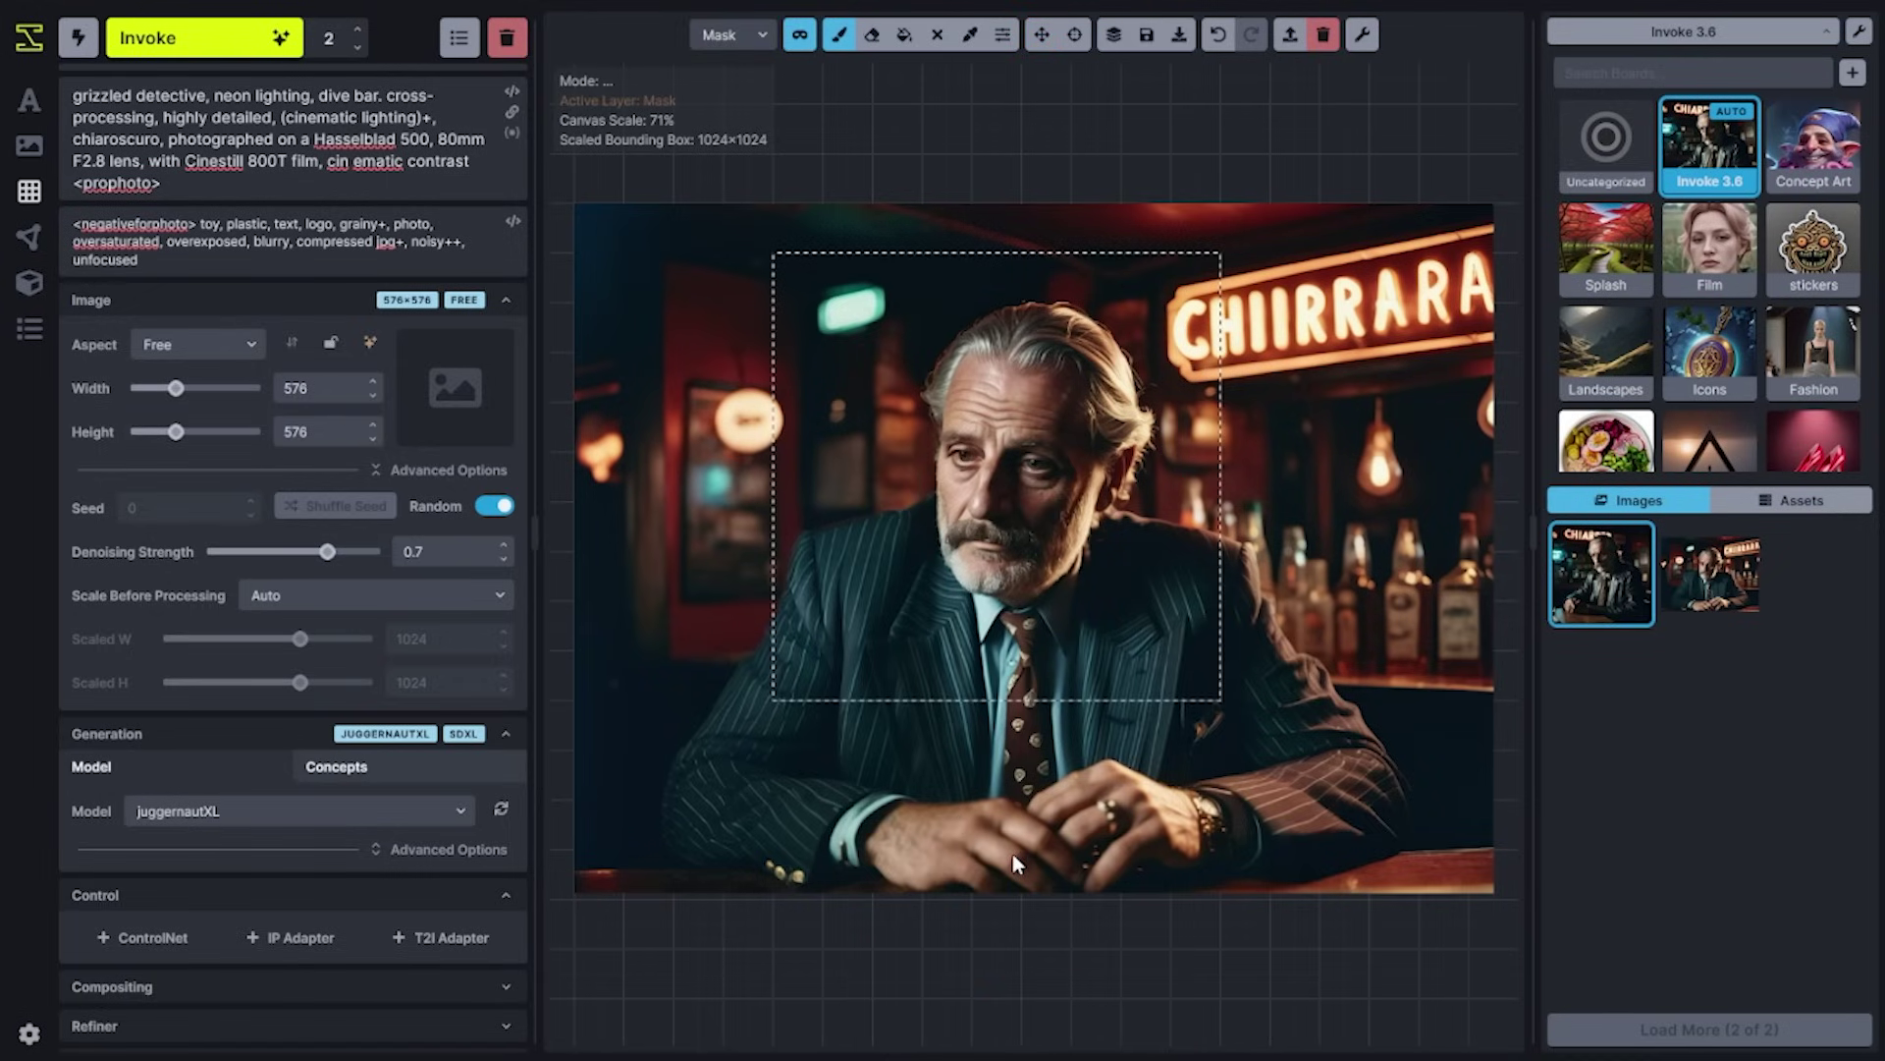
key("v")
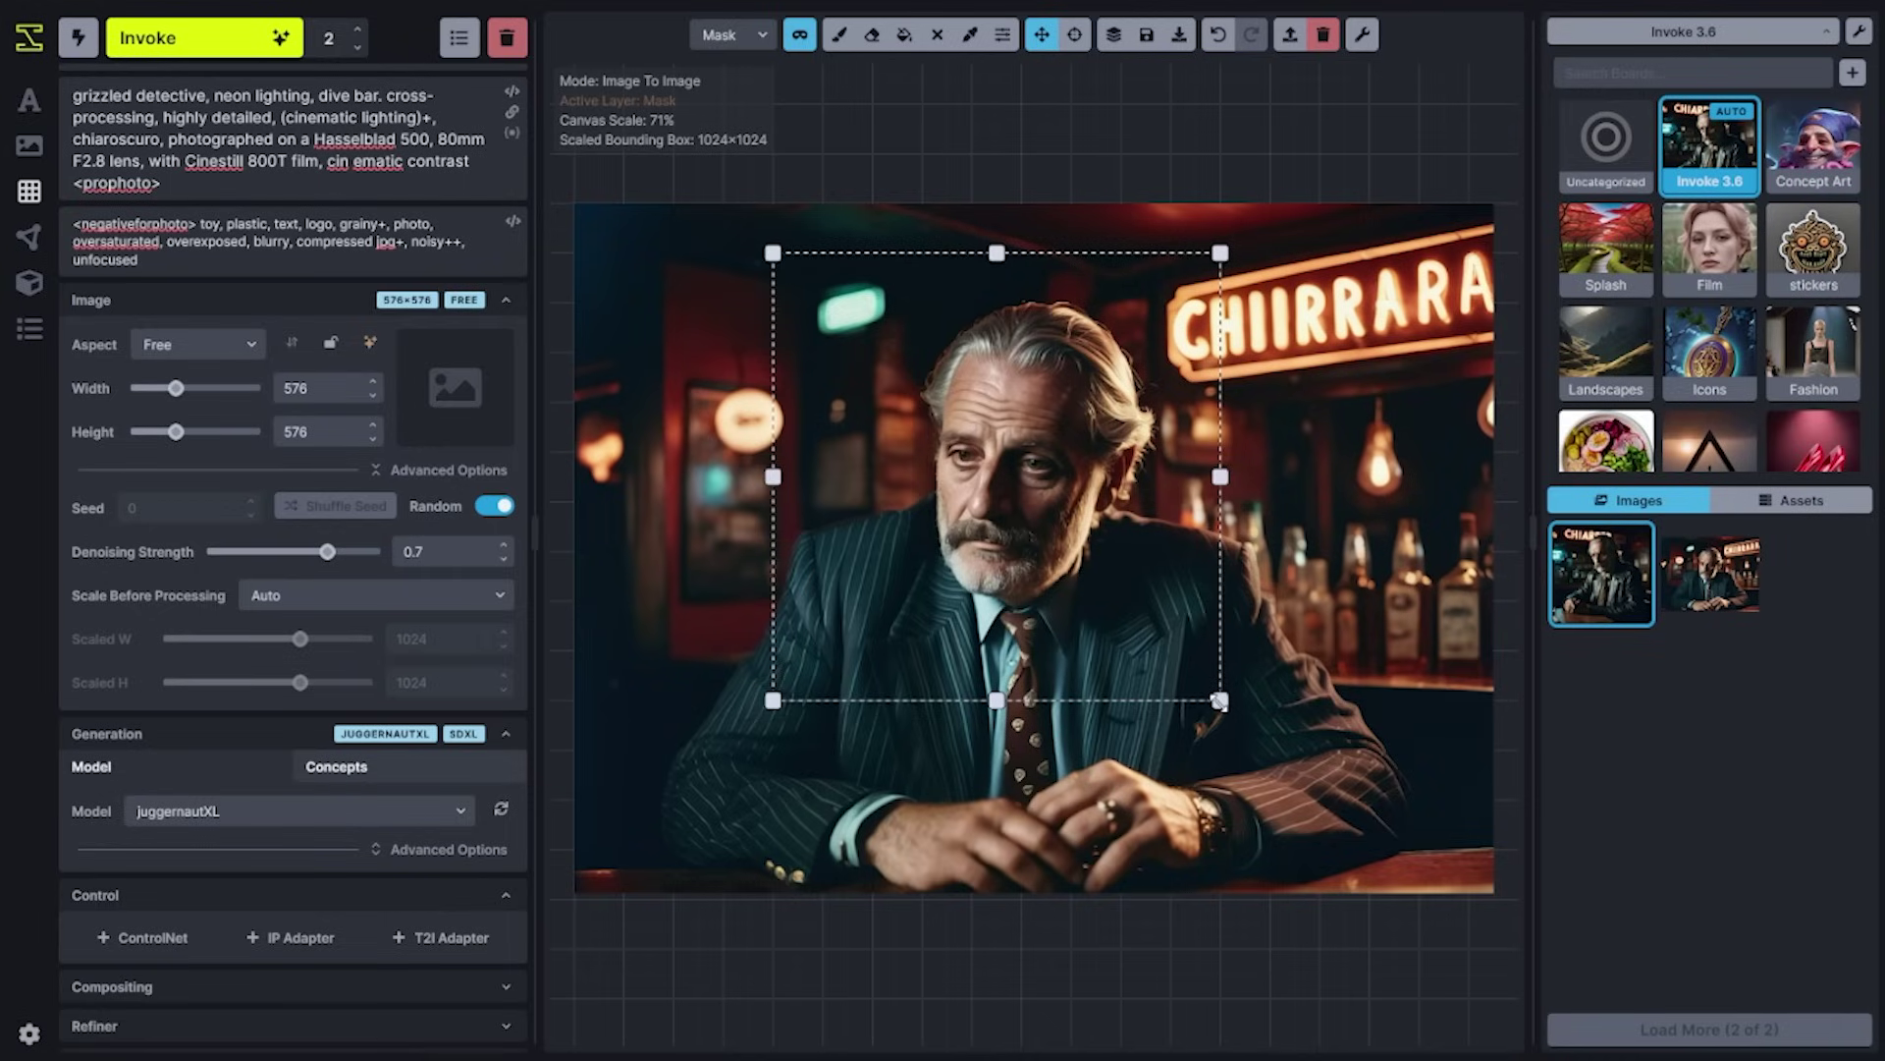
Resize the bounding box to 496×504 around the detective's head and chest.
left_click_drag(1220, 700, 1463, 931)
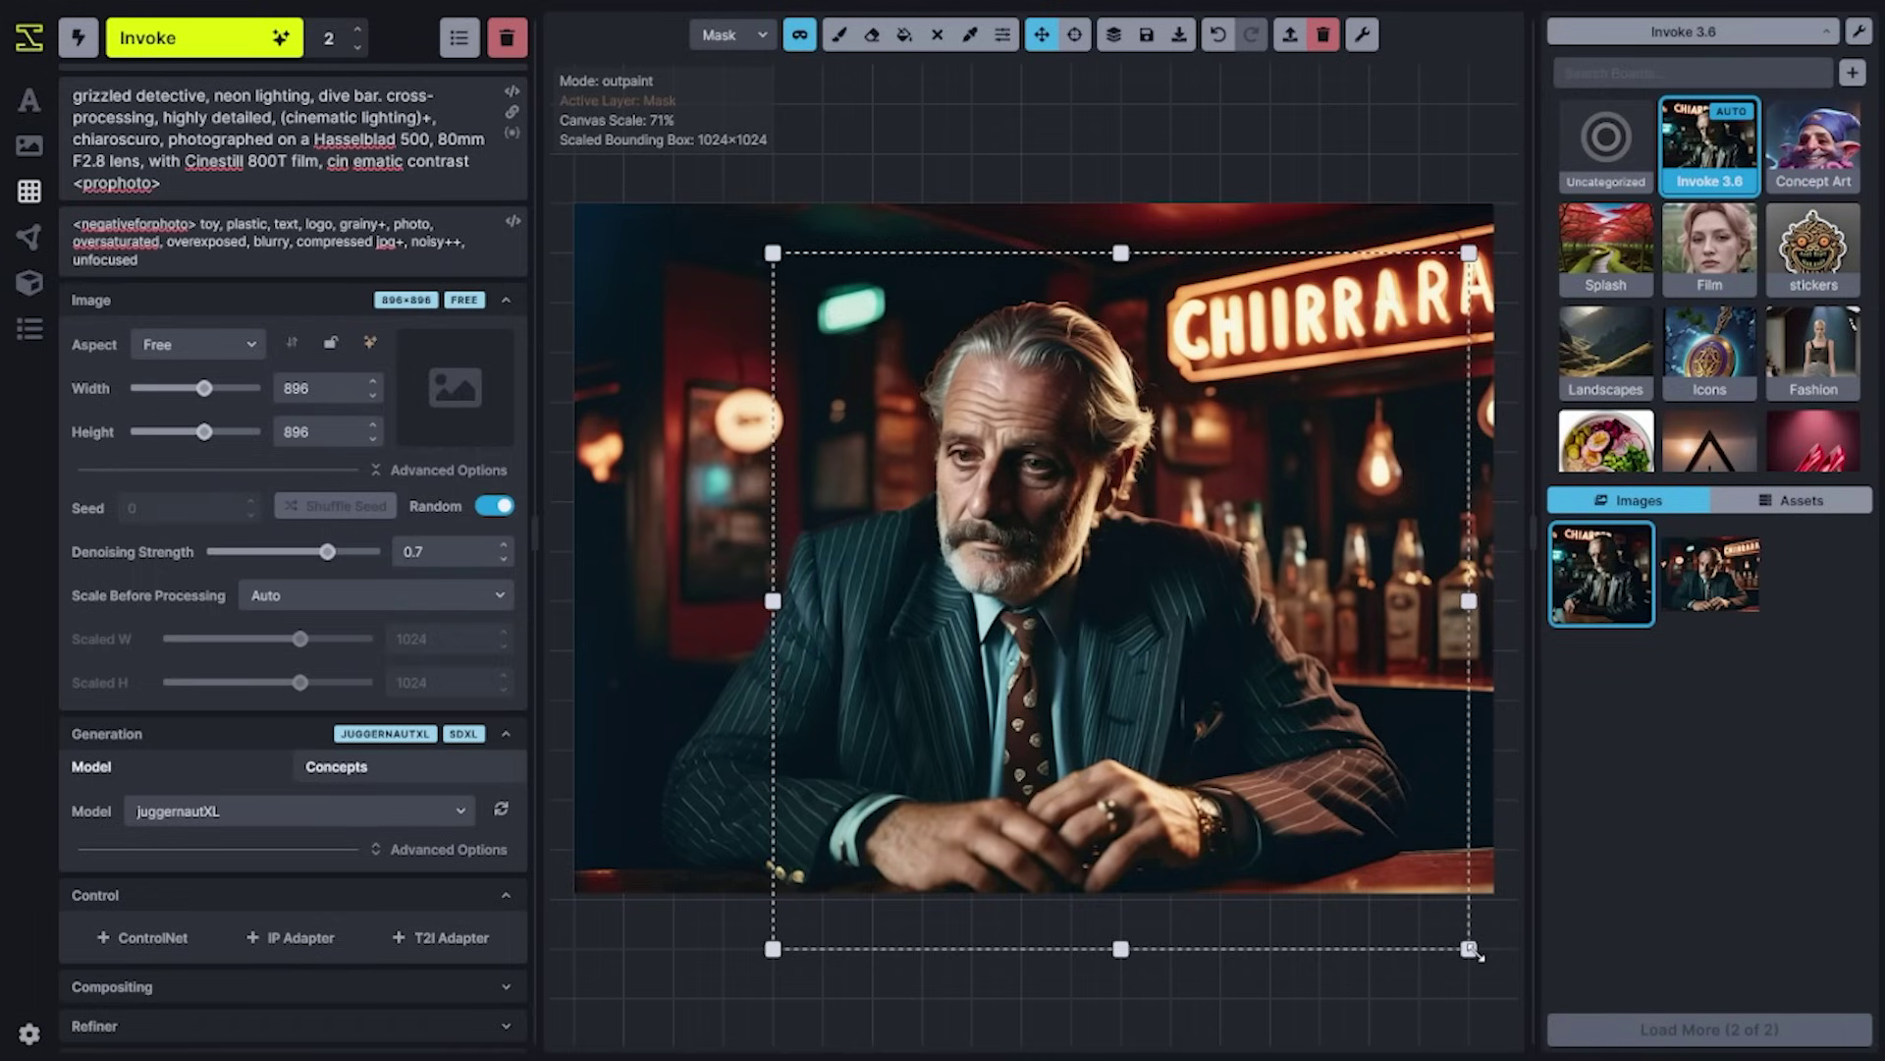
left_click_drag(1473, 950, 878, 790)
left_click_drag(878, 790, 870, 777)
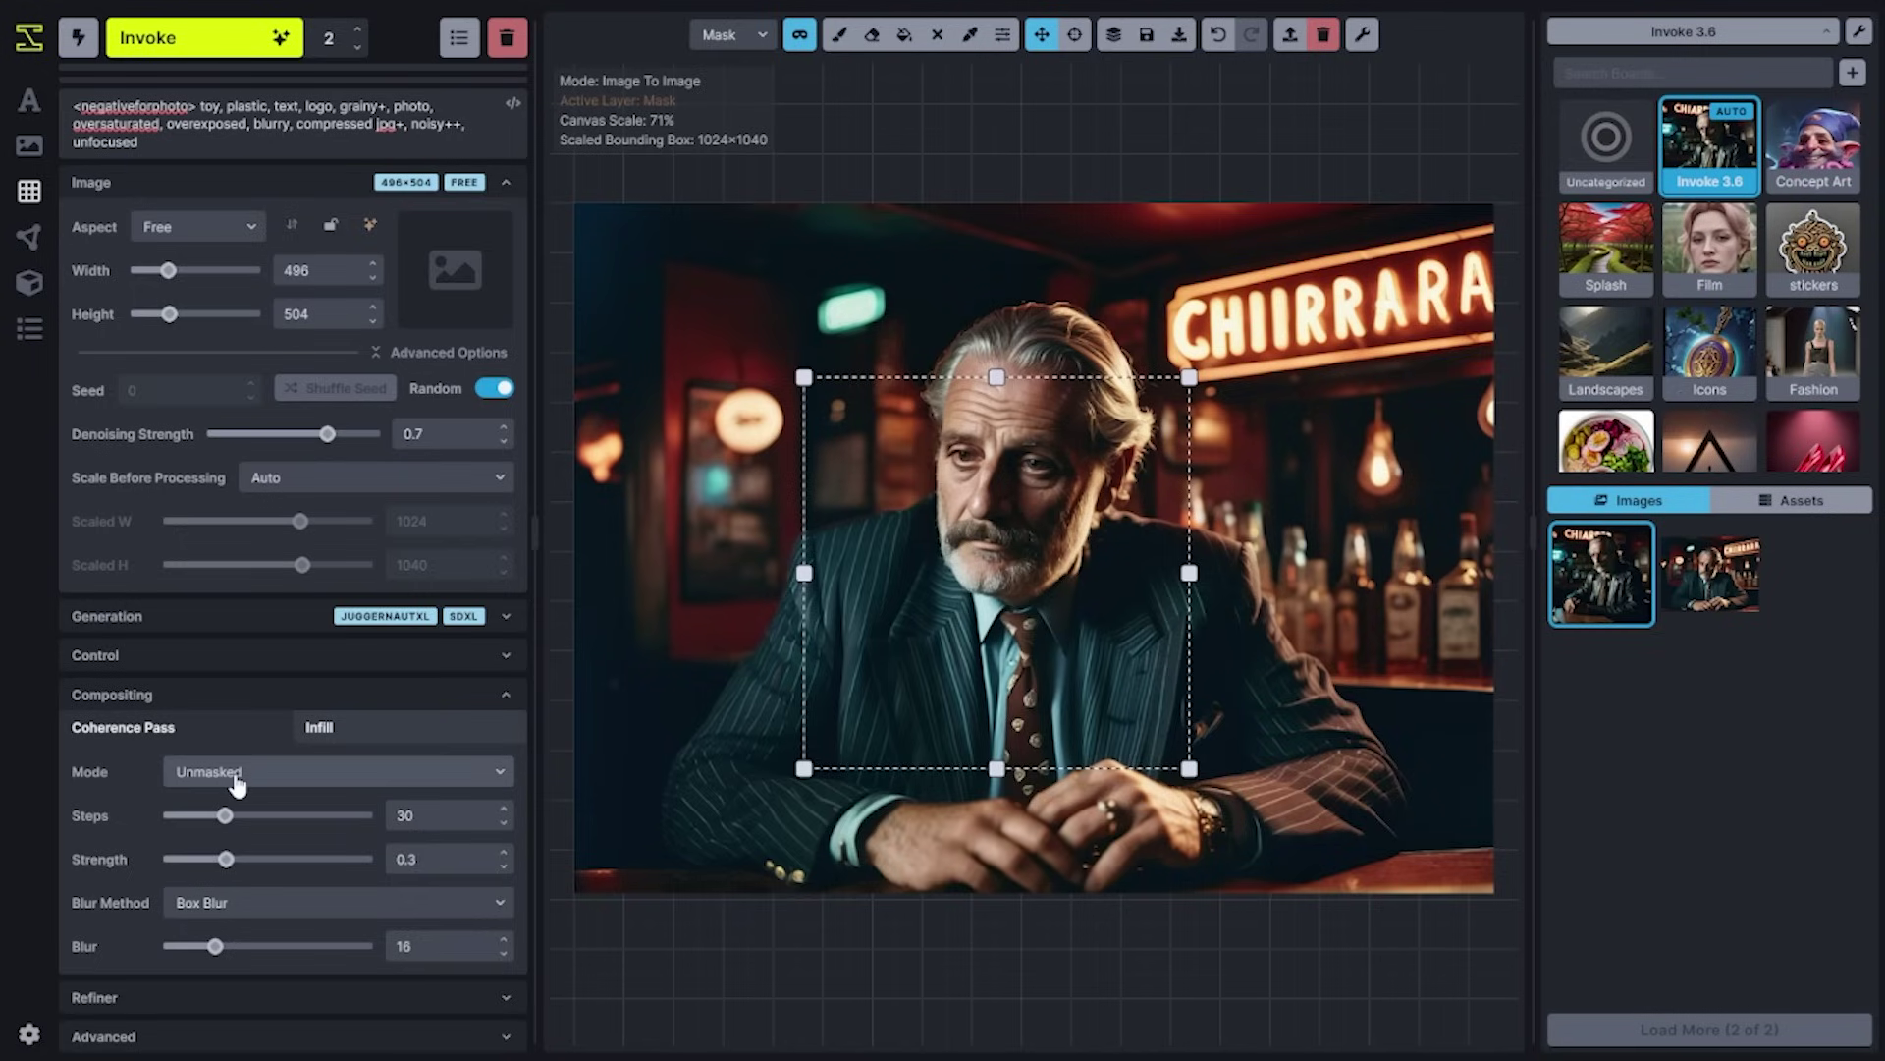
left_click(237, 782)
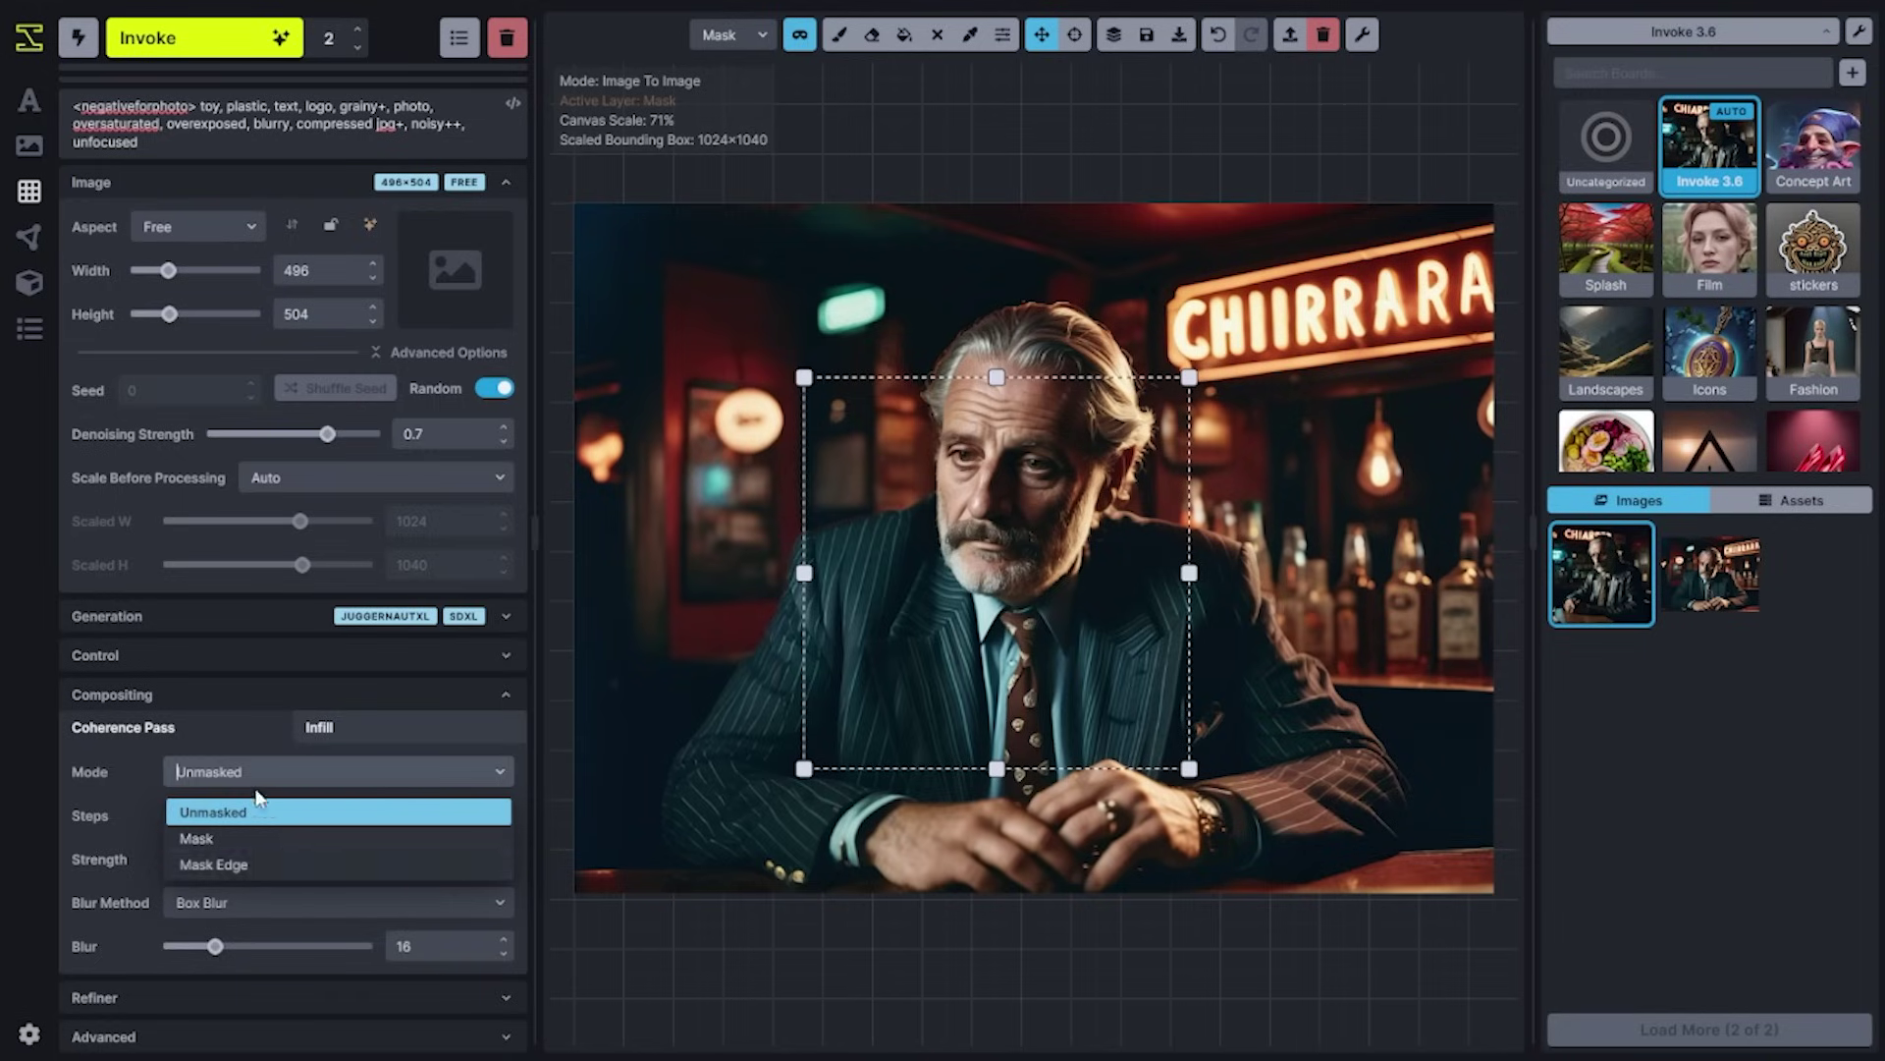
left_click(191, 813)
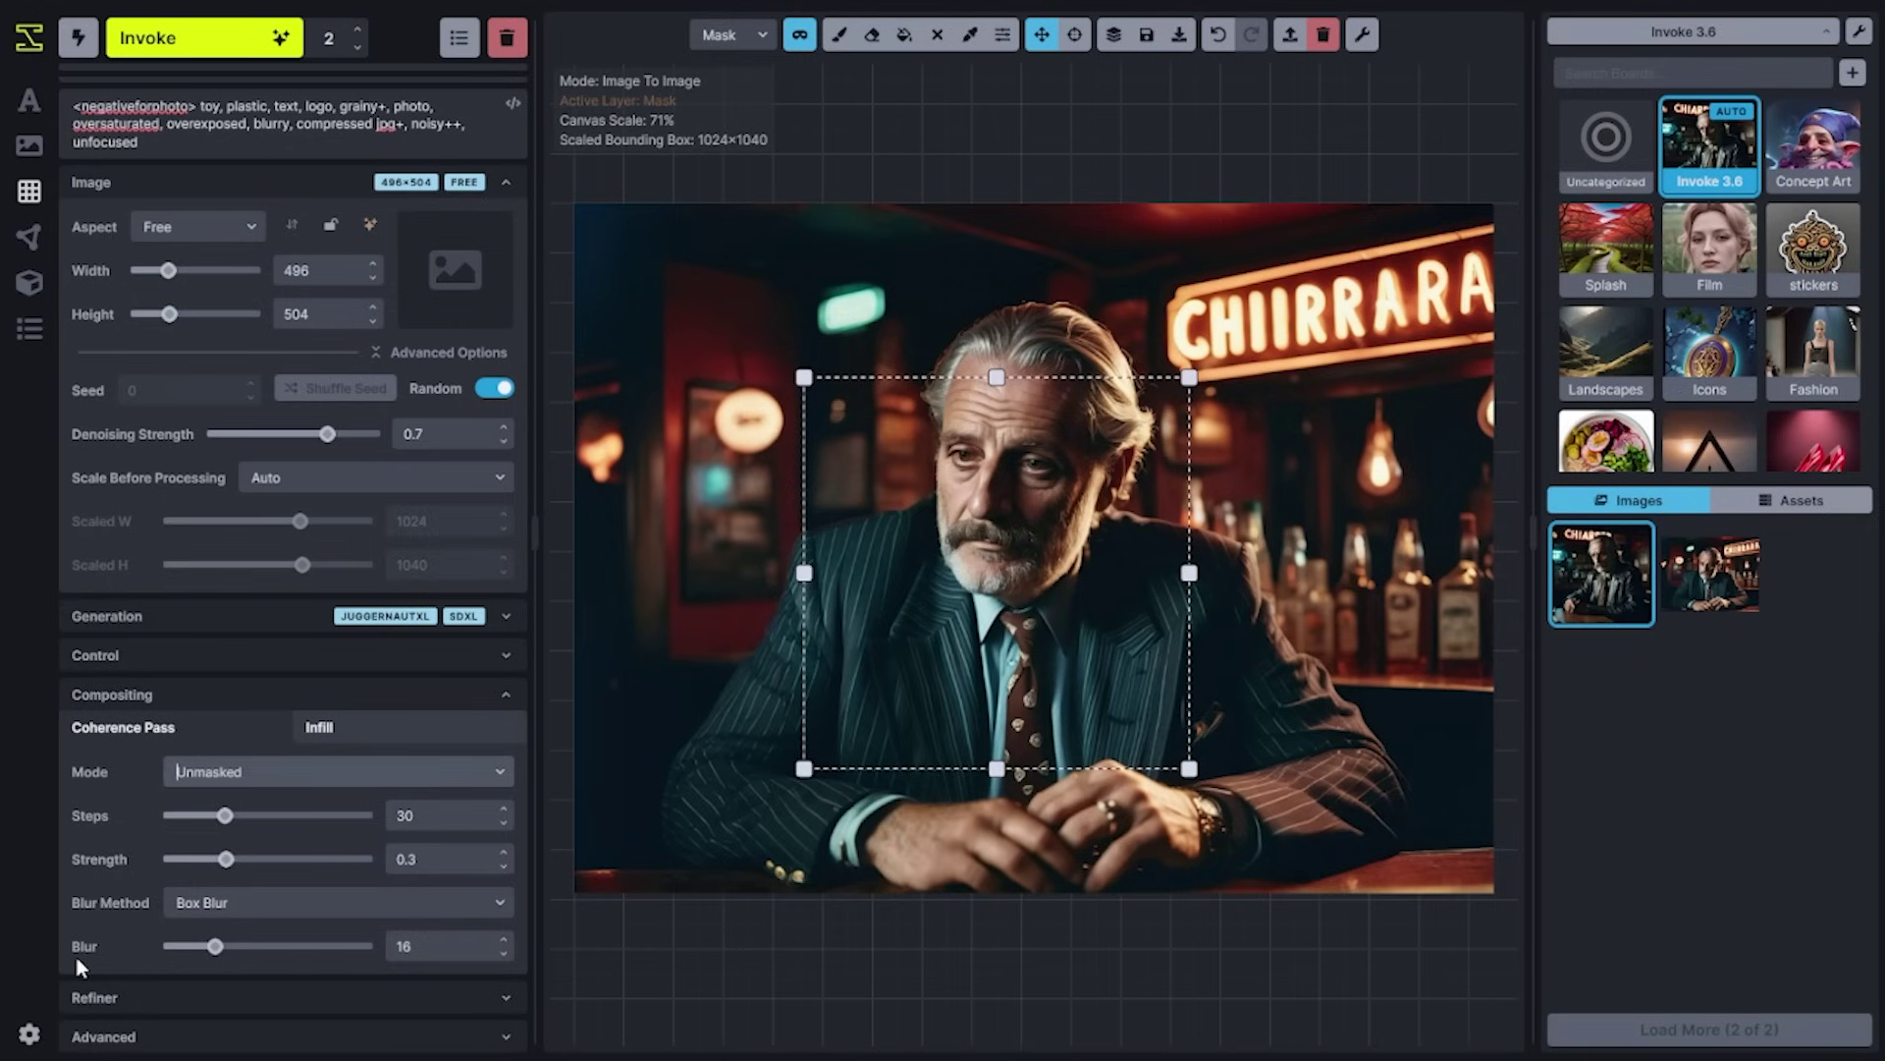
Review the Infill Method, keep patchmatch, collapse Compositing, and switch to the Workflow Editor.
left_click(361, 734)
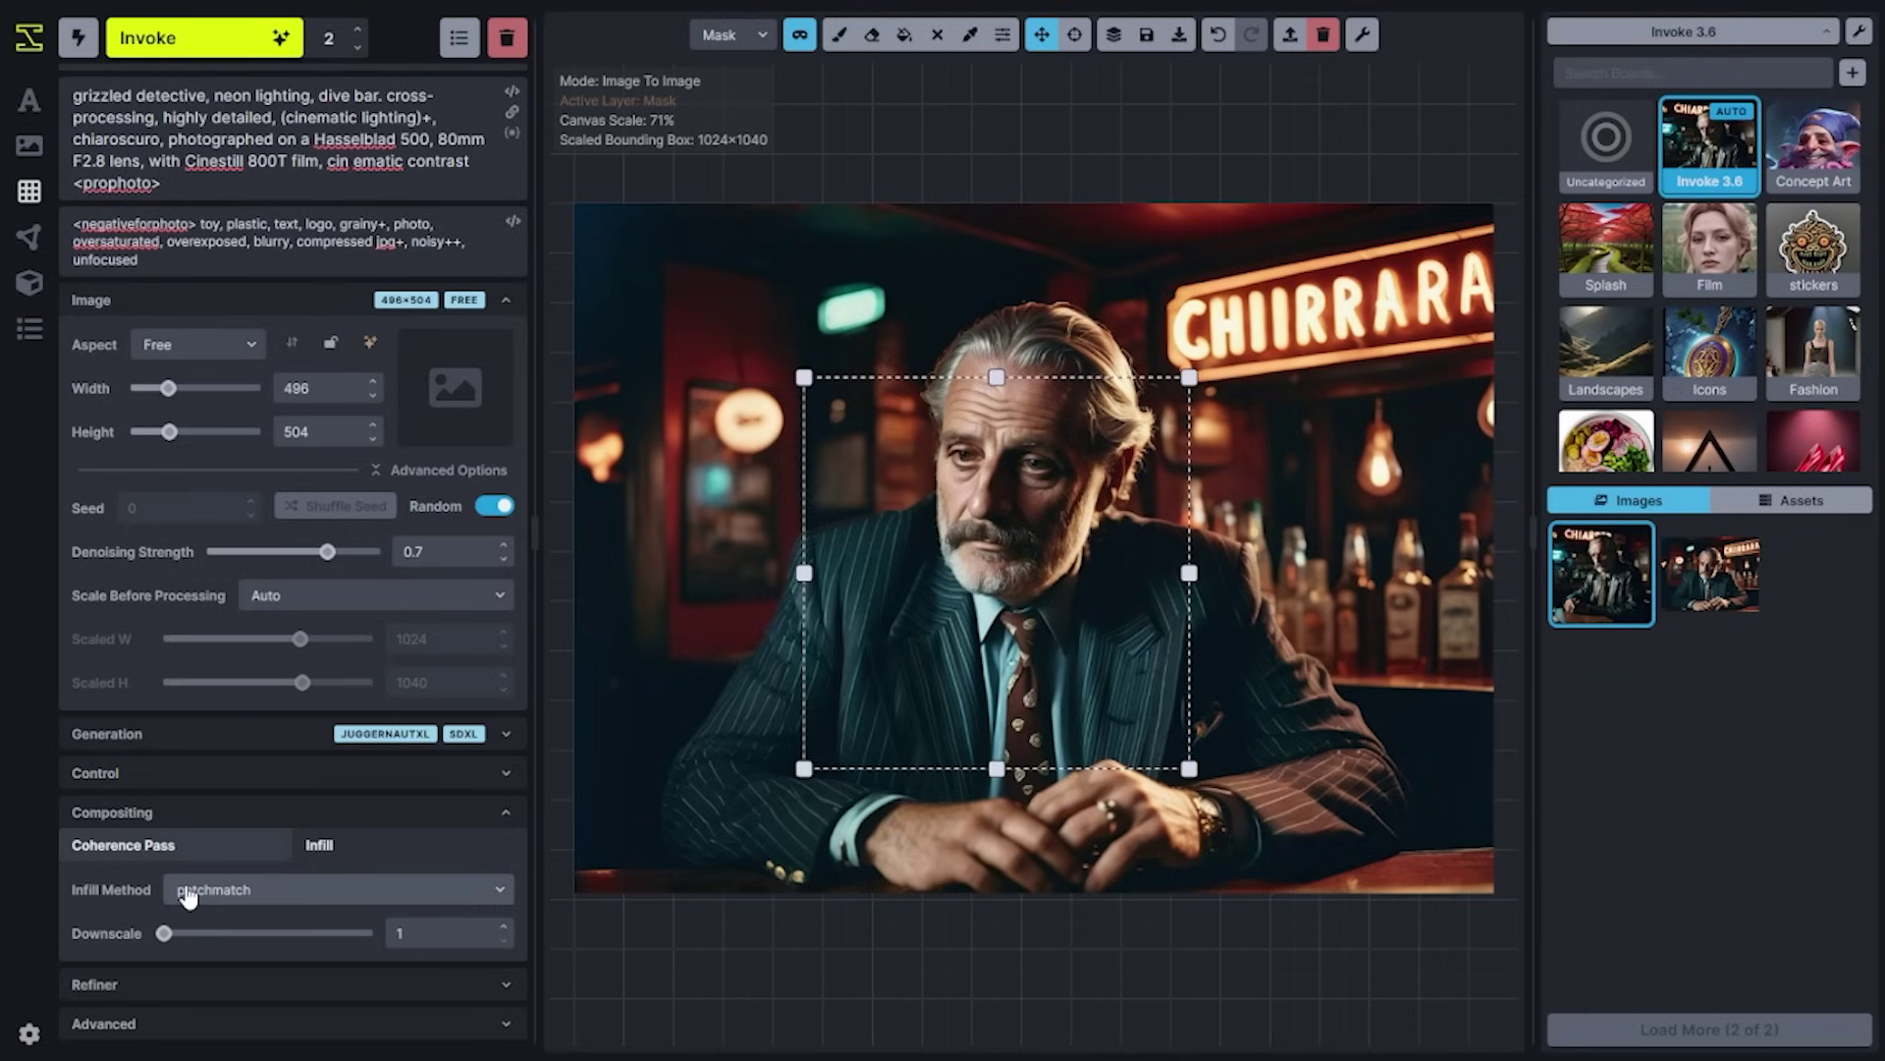
left_click(236, 903)
left_click(238, 898)
left_click(286, 899)
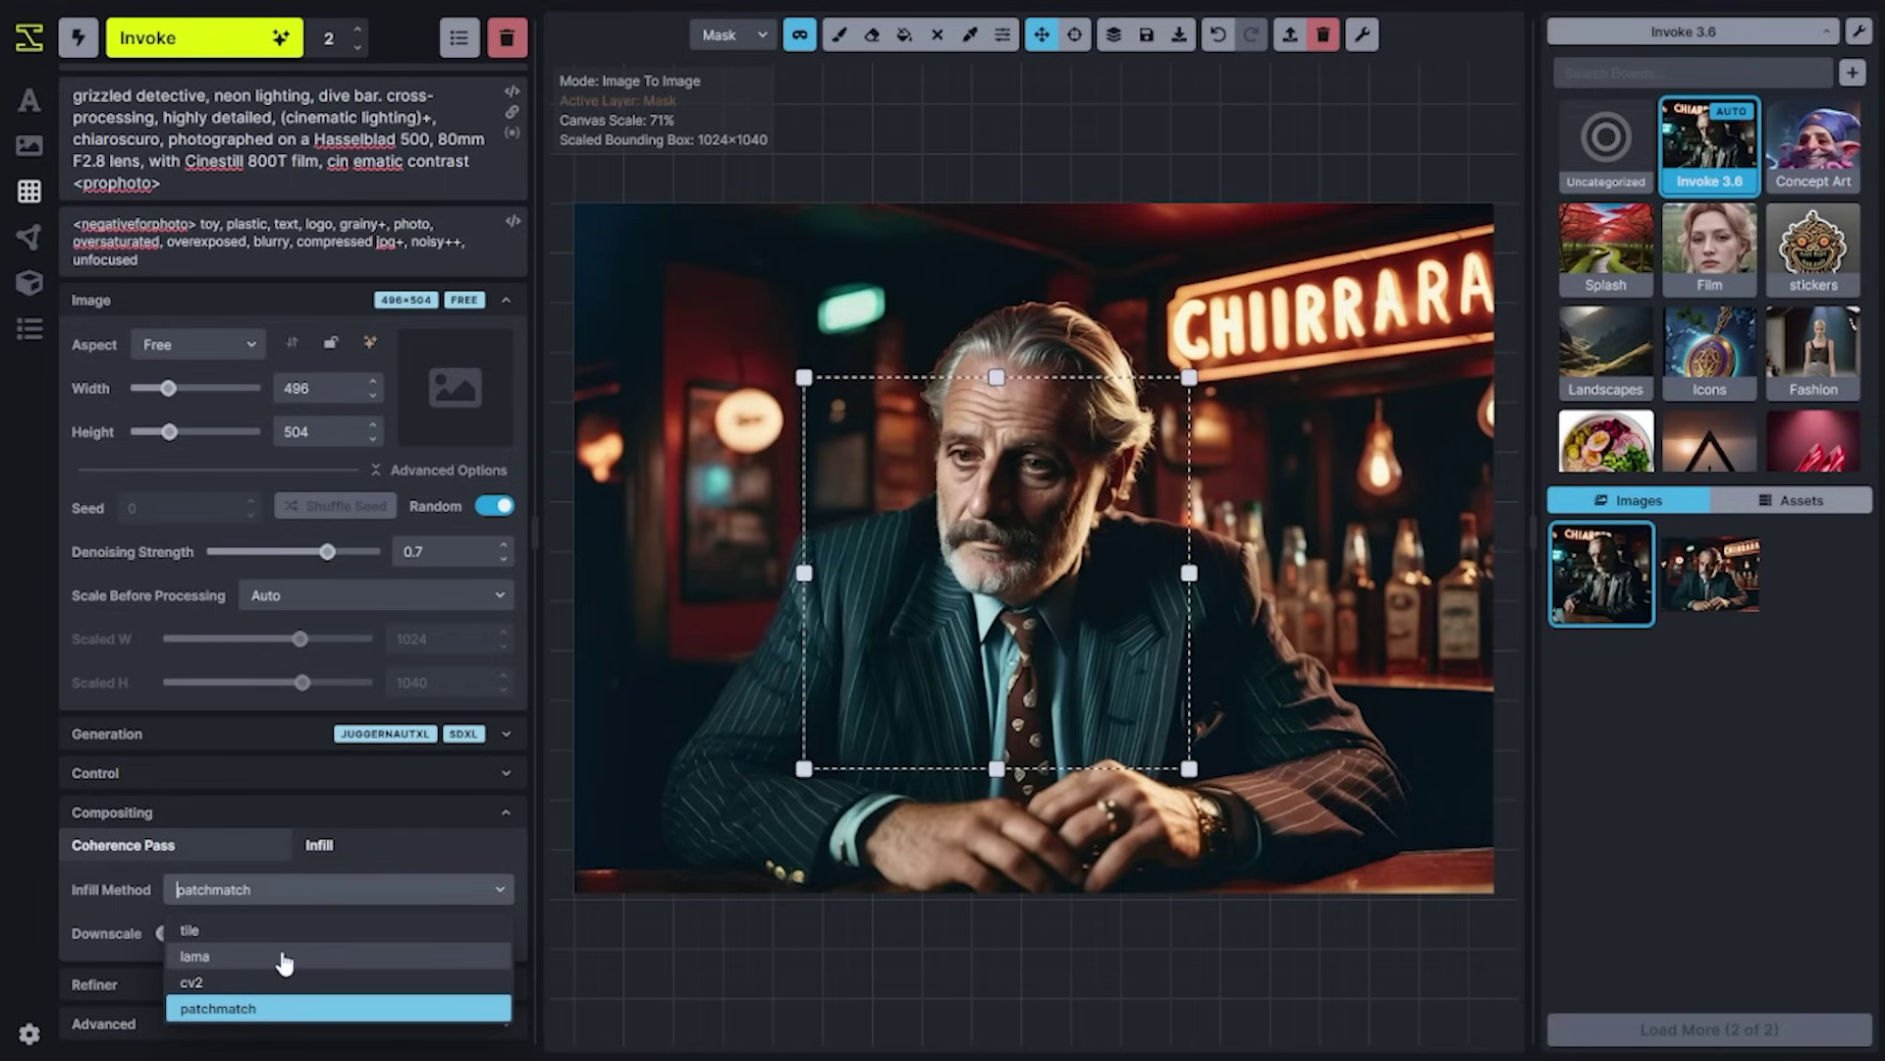
left_click(263, 1009)
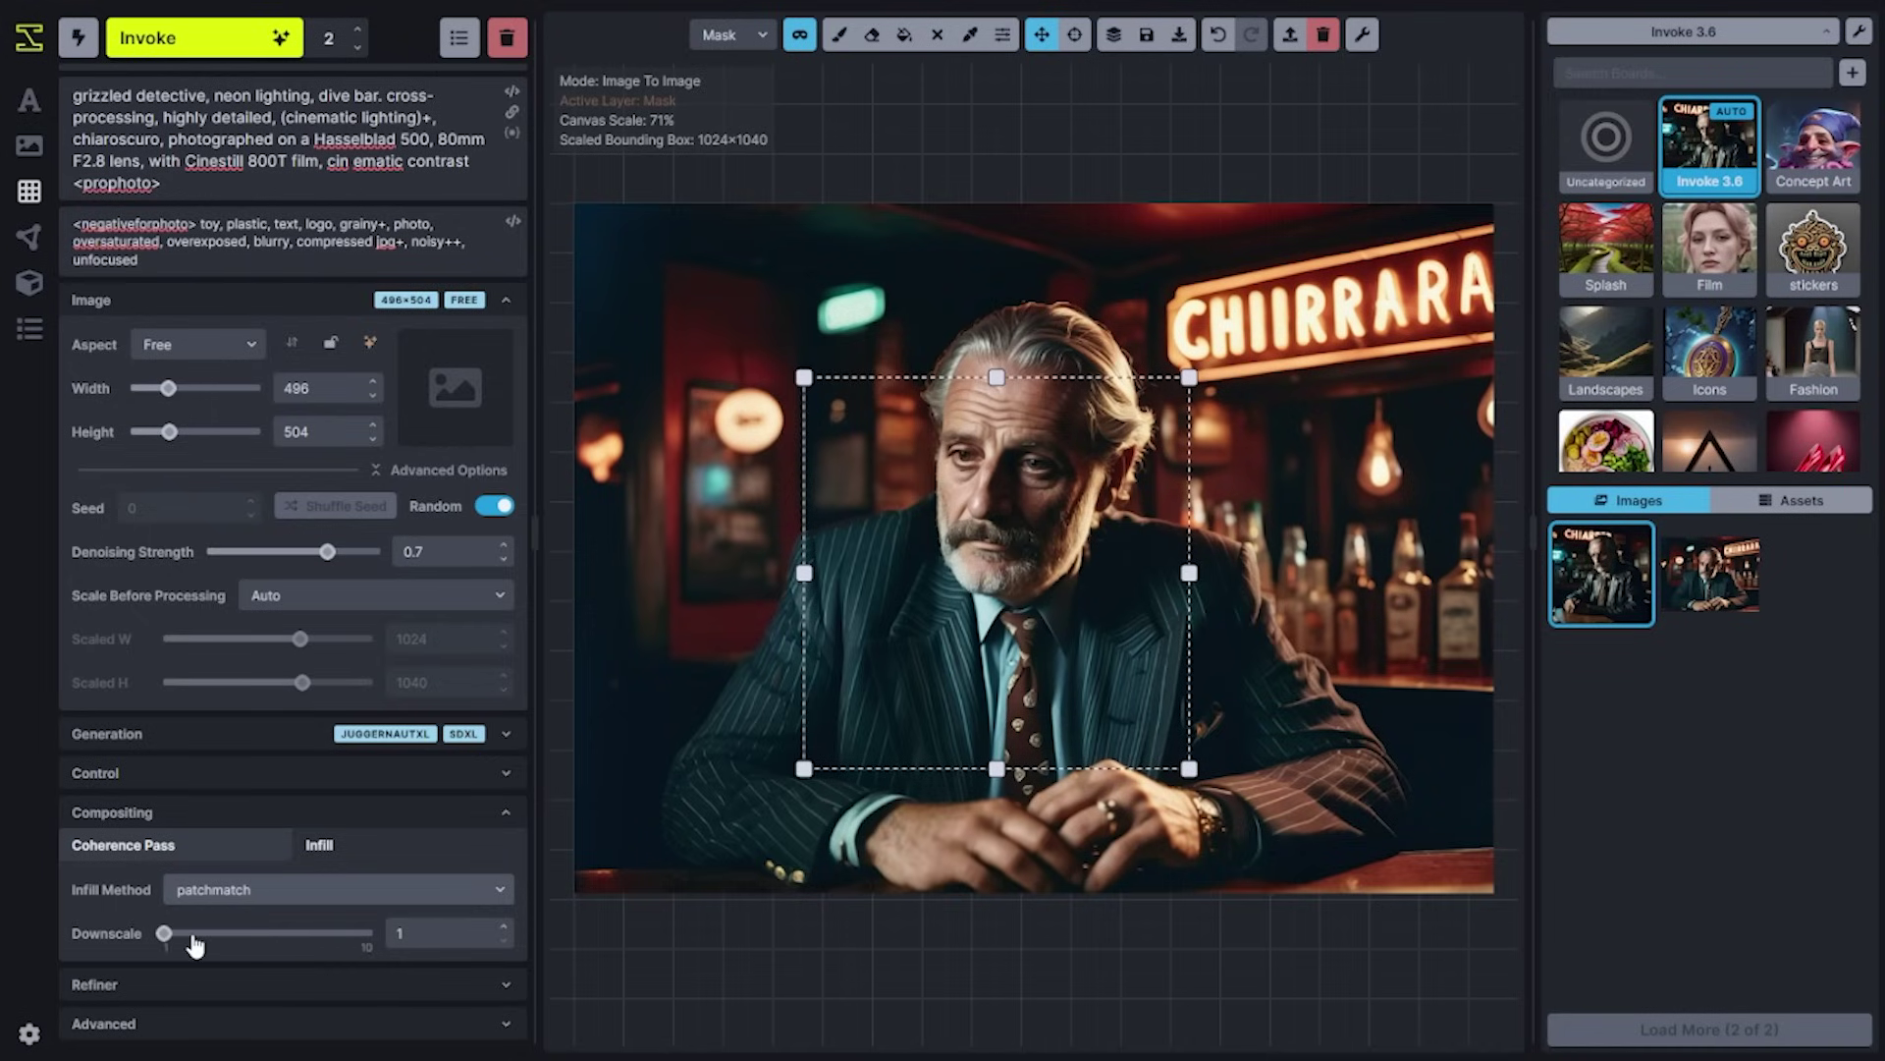
left_click(158, 812)
left_click(36, 255)
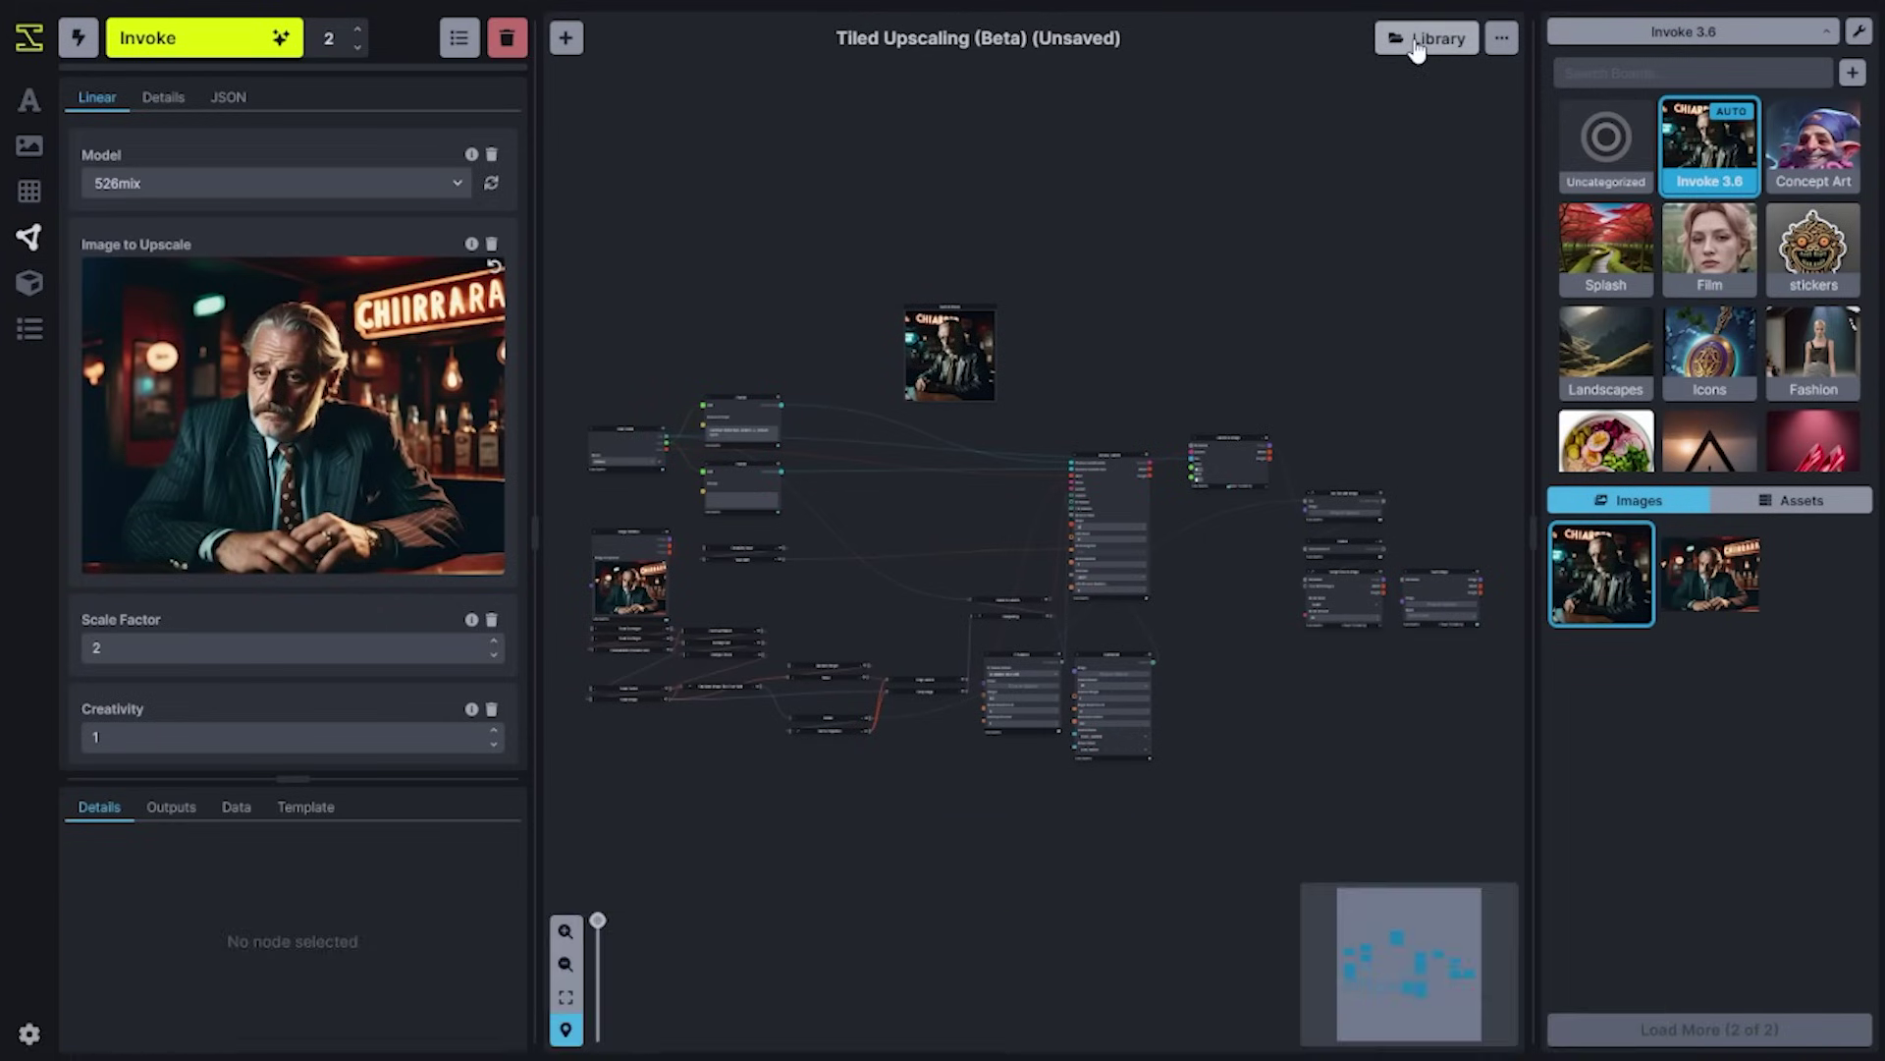
Open the workflow Library window.
left_click(1417, 41)
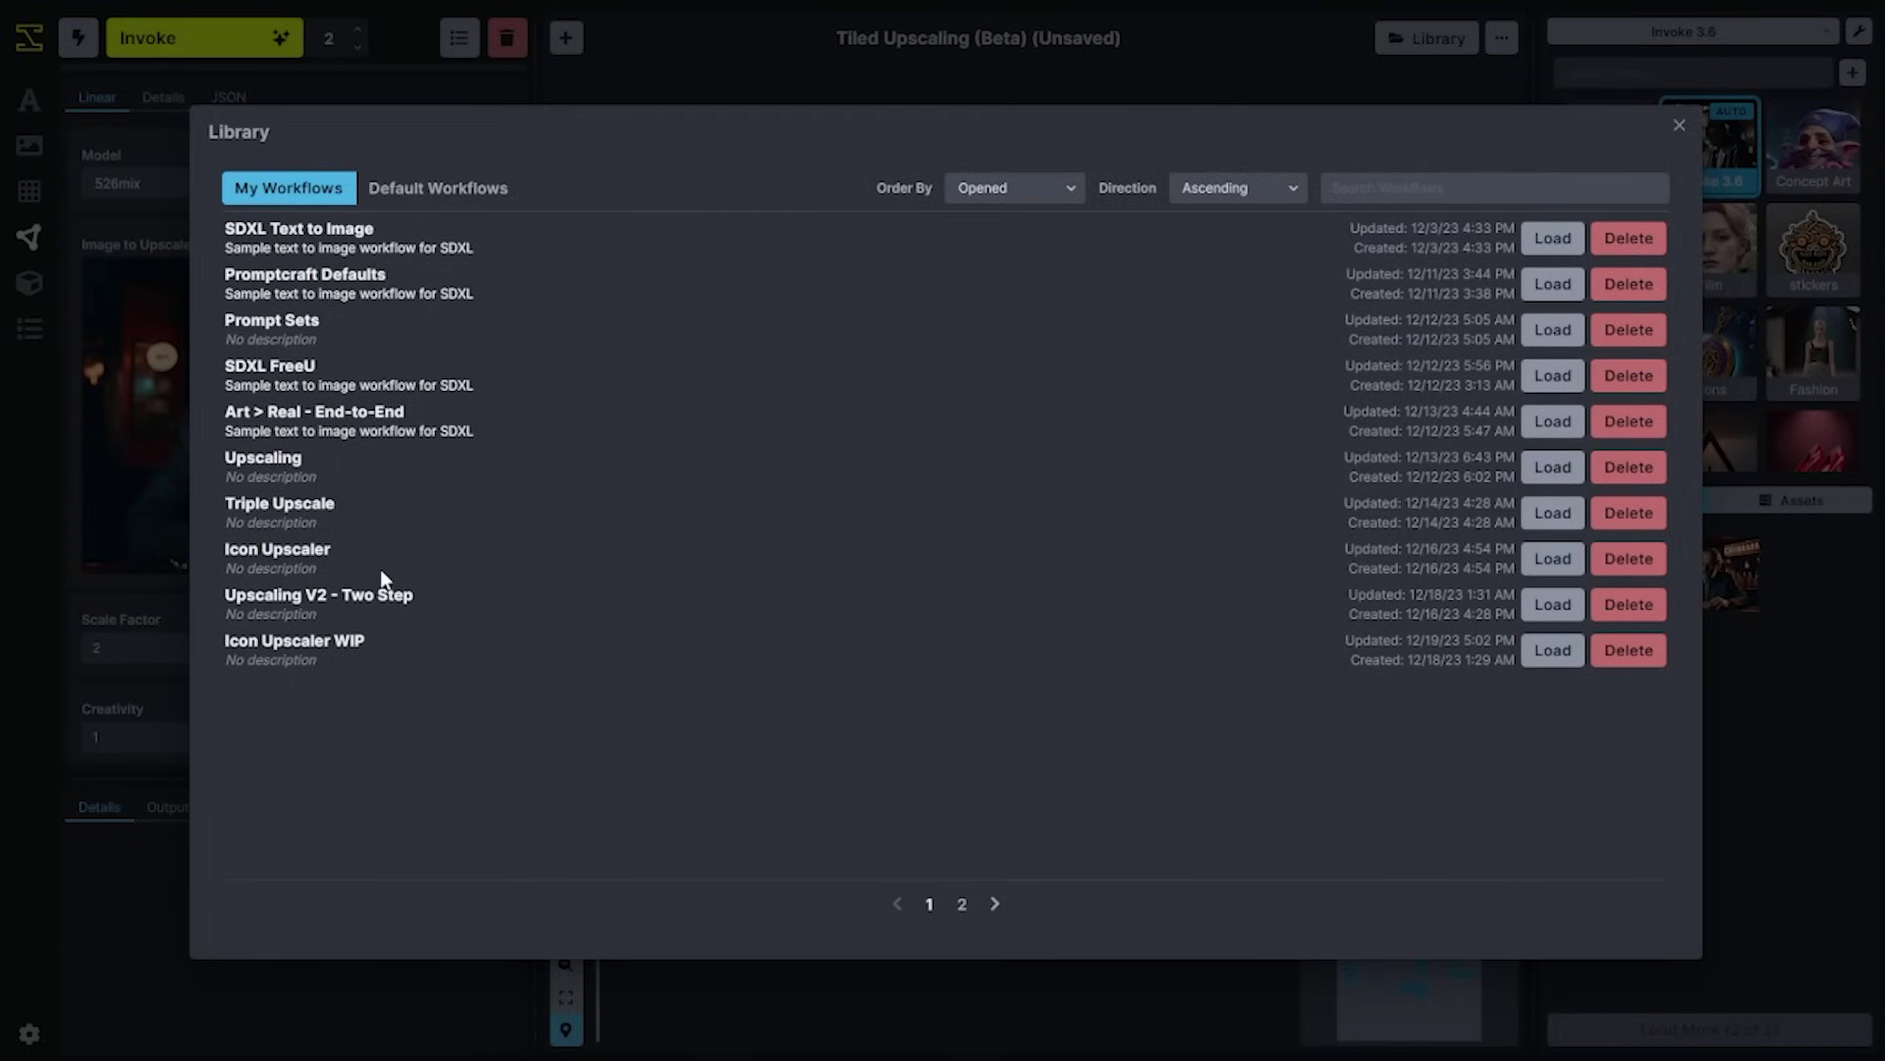
Load the Tiled Upscaling (Beta) workflow from the Library's Default Workflows.
left_click(486, 185)
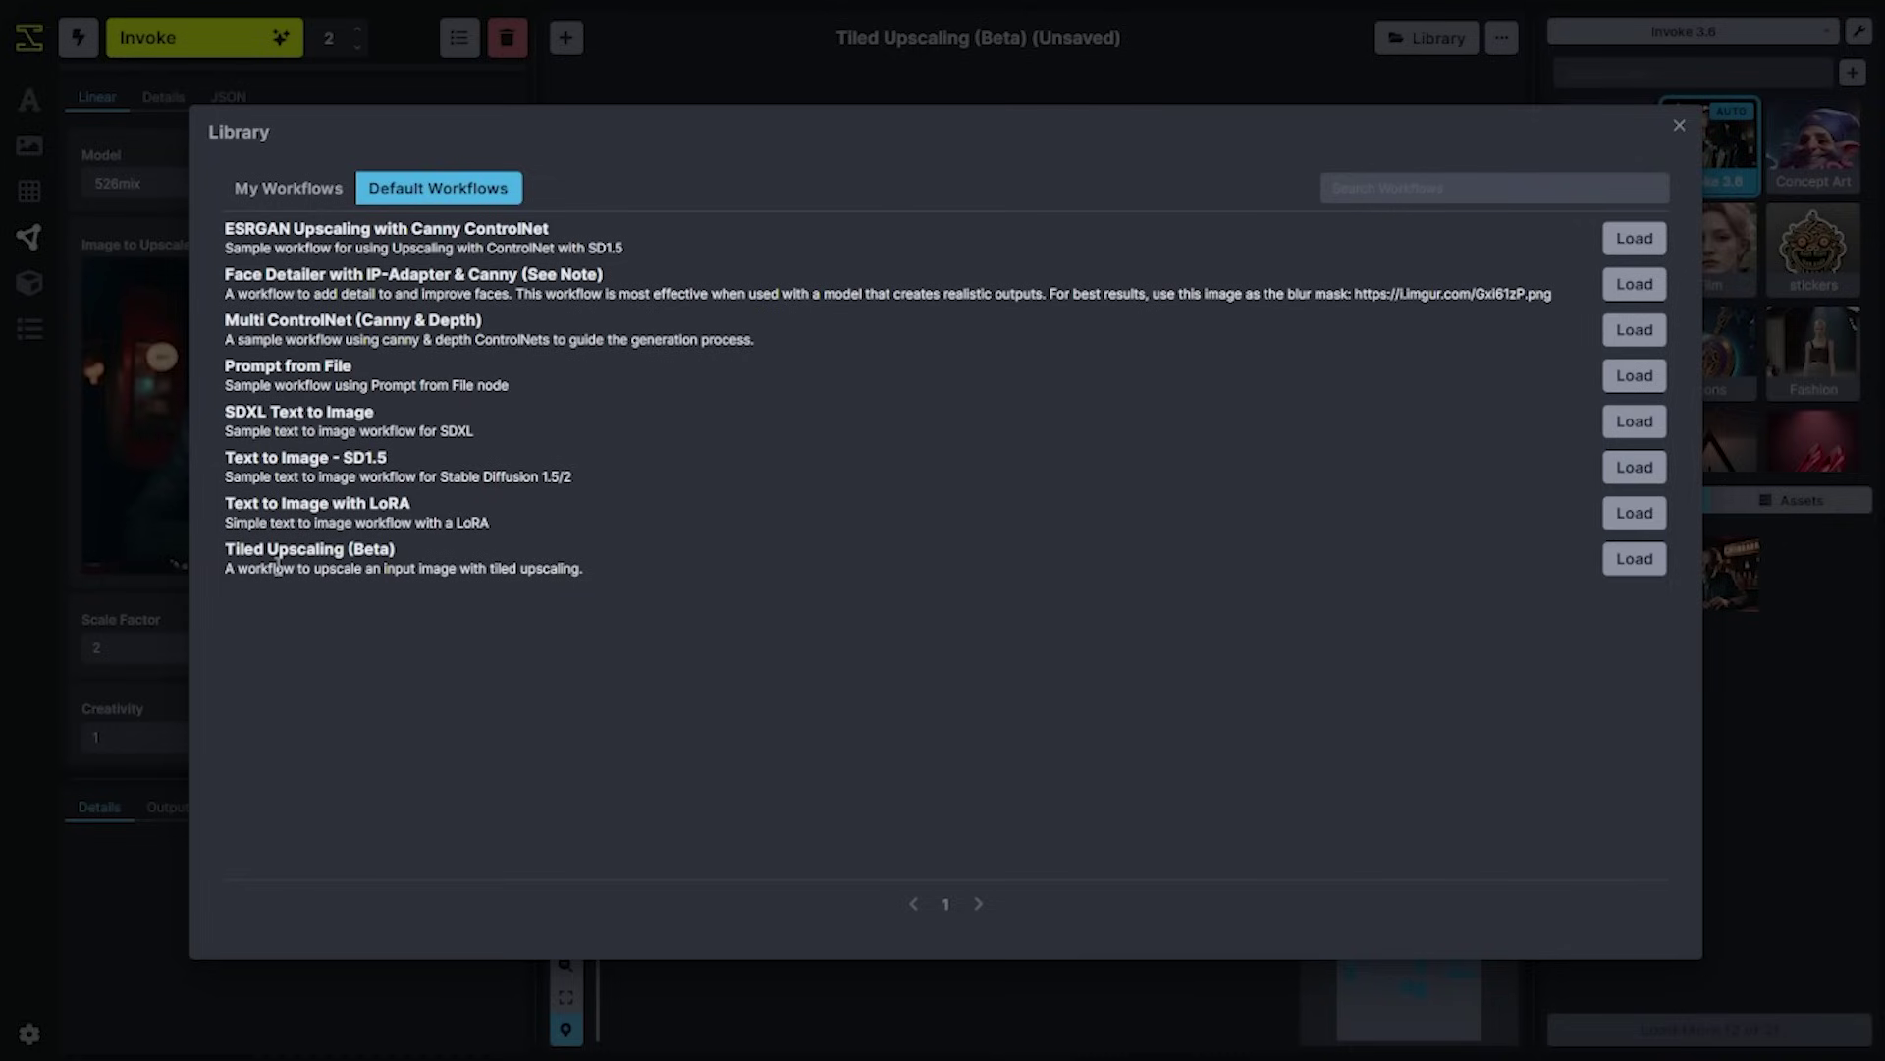
left_click(1635, 558)
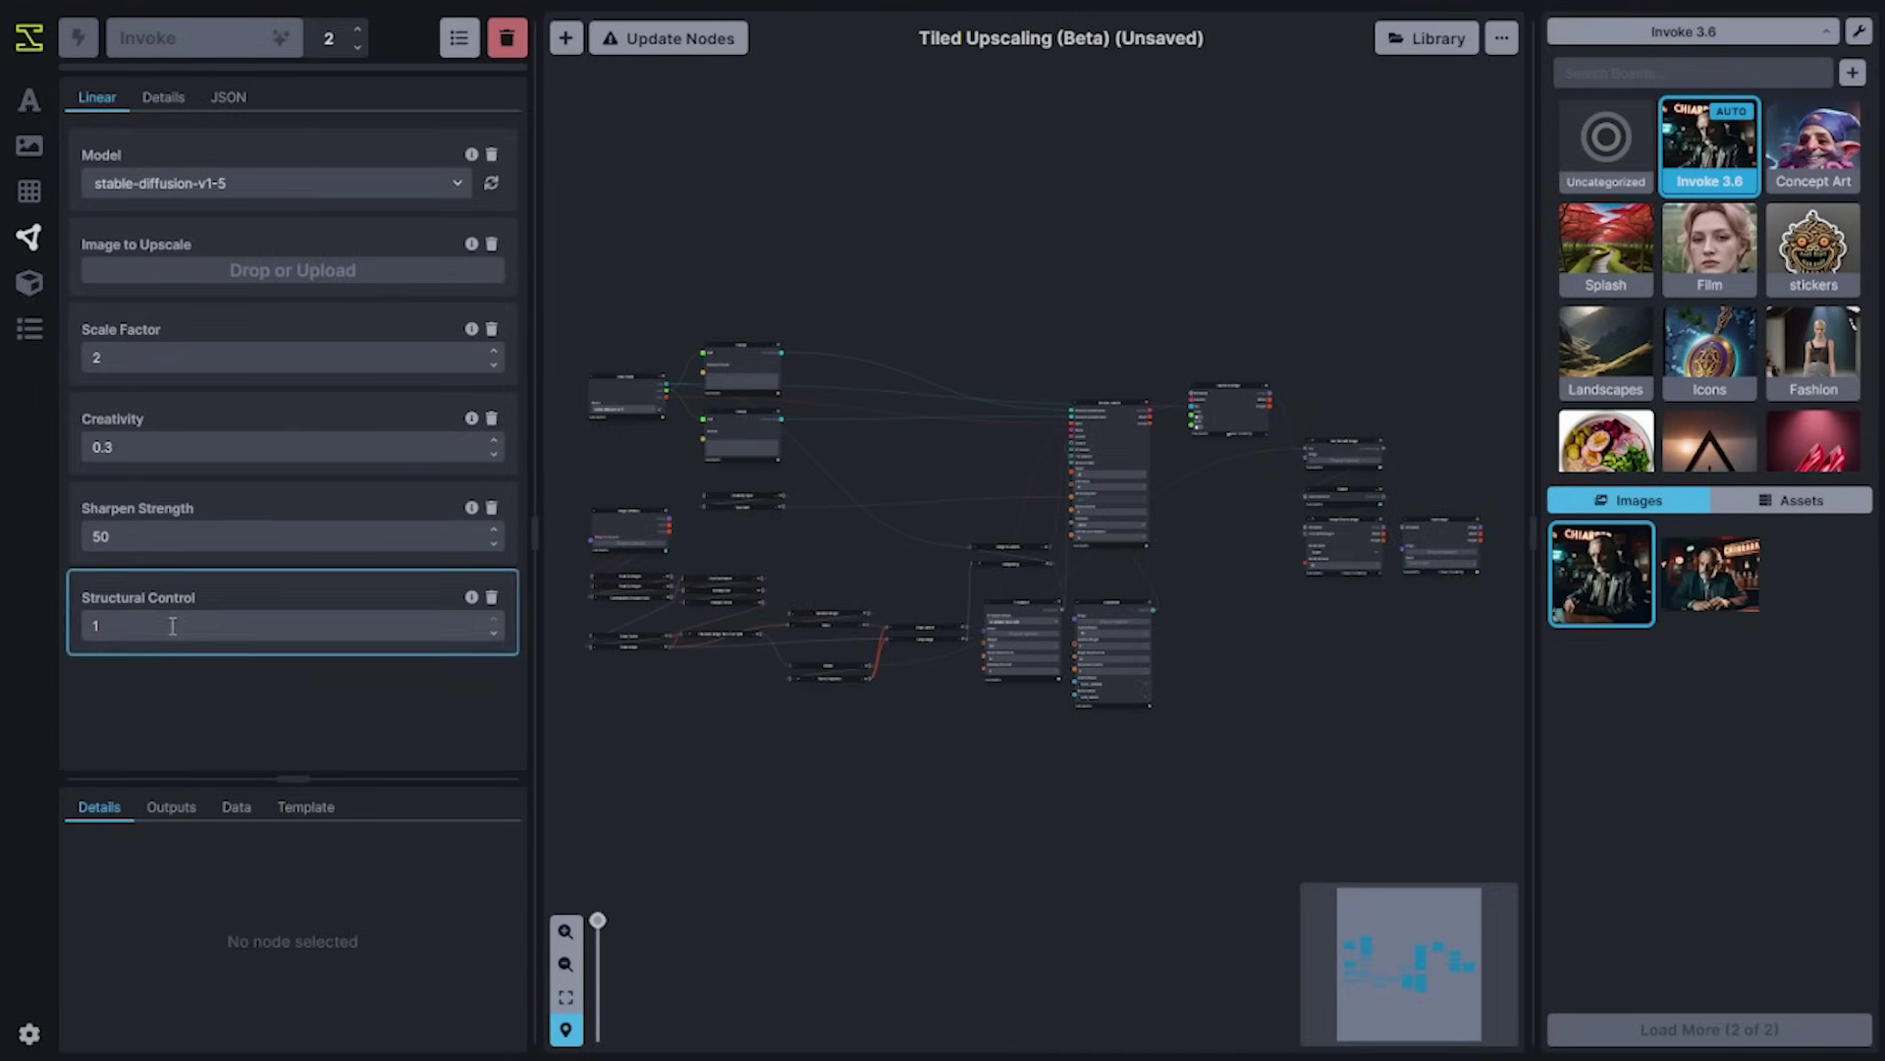
Set the workflow model to RealTalk and use the detective portrait as the image to upscale.
left_click(274, 640)
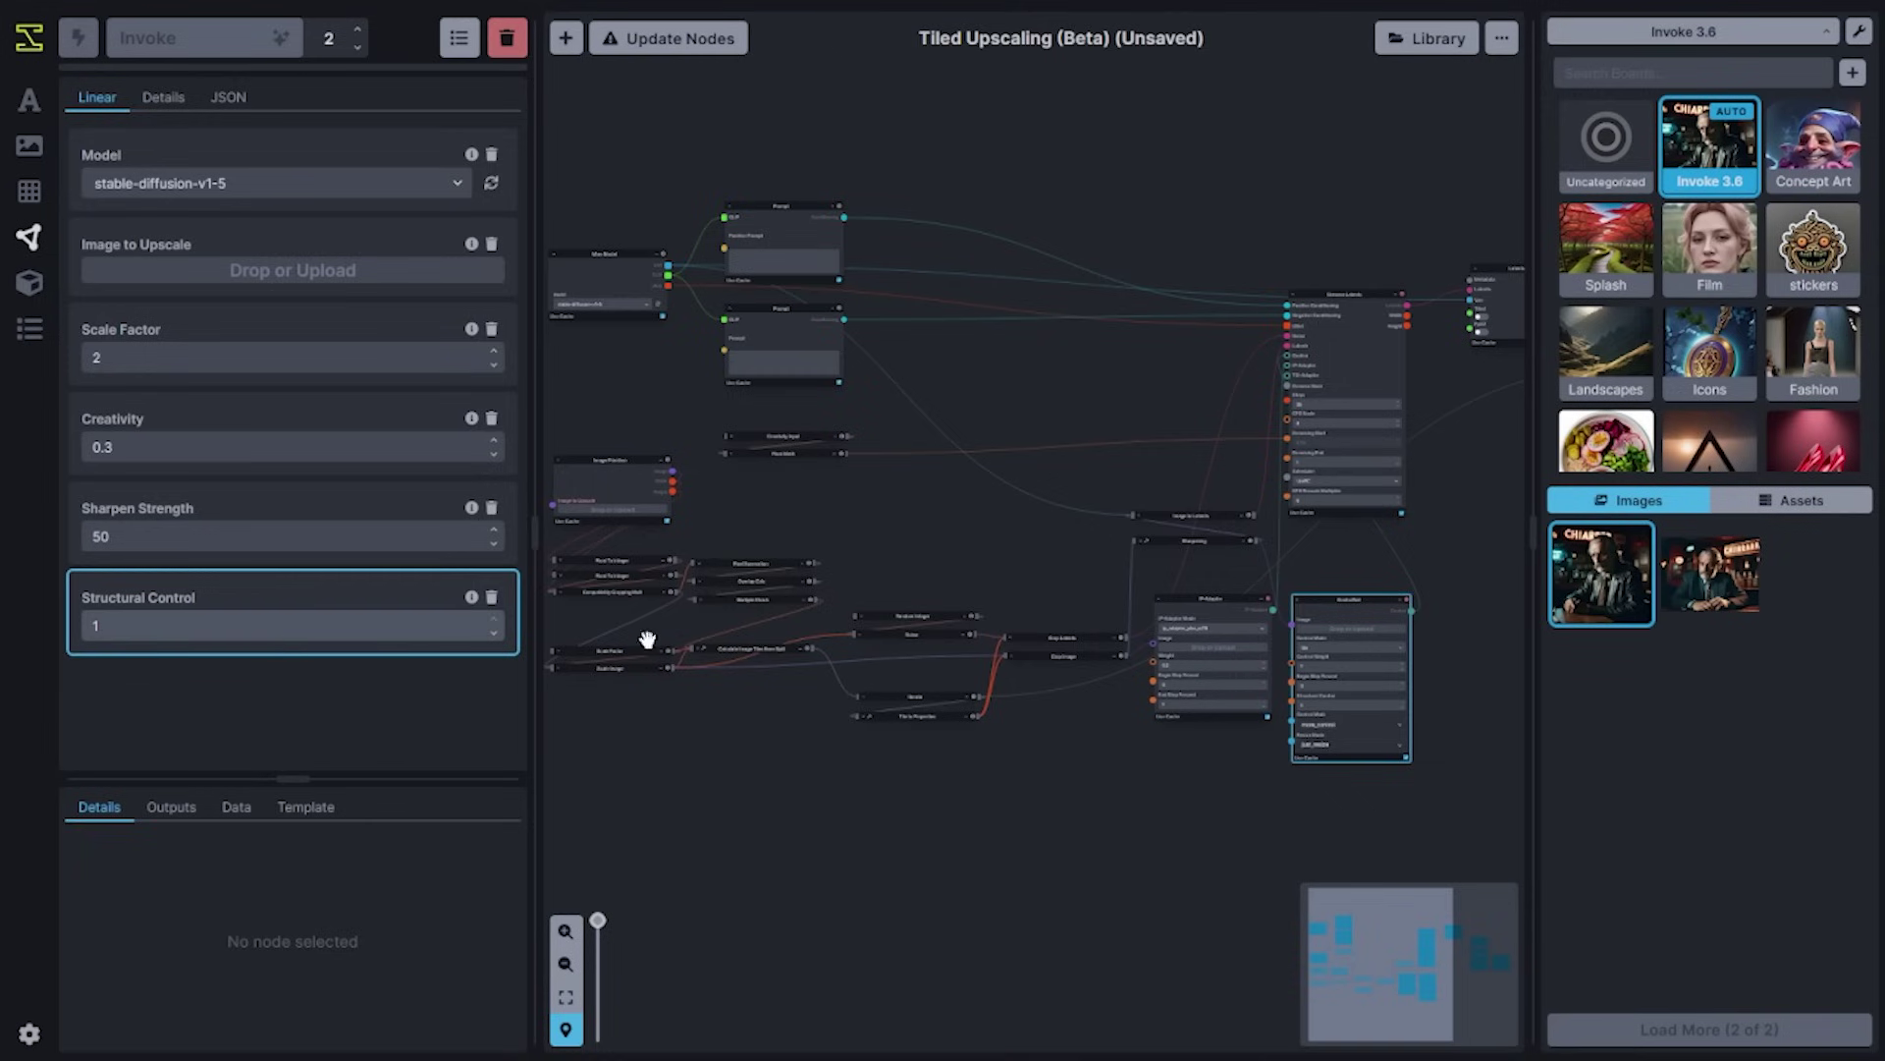
left_click(275, 182)
left_click(383, 361)
left_click_drag(1714, 621, 292, 270)
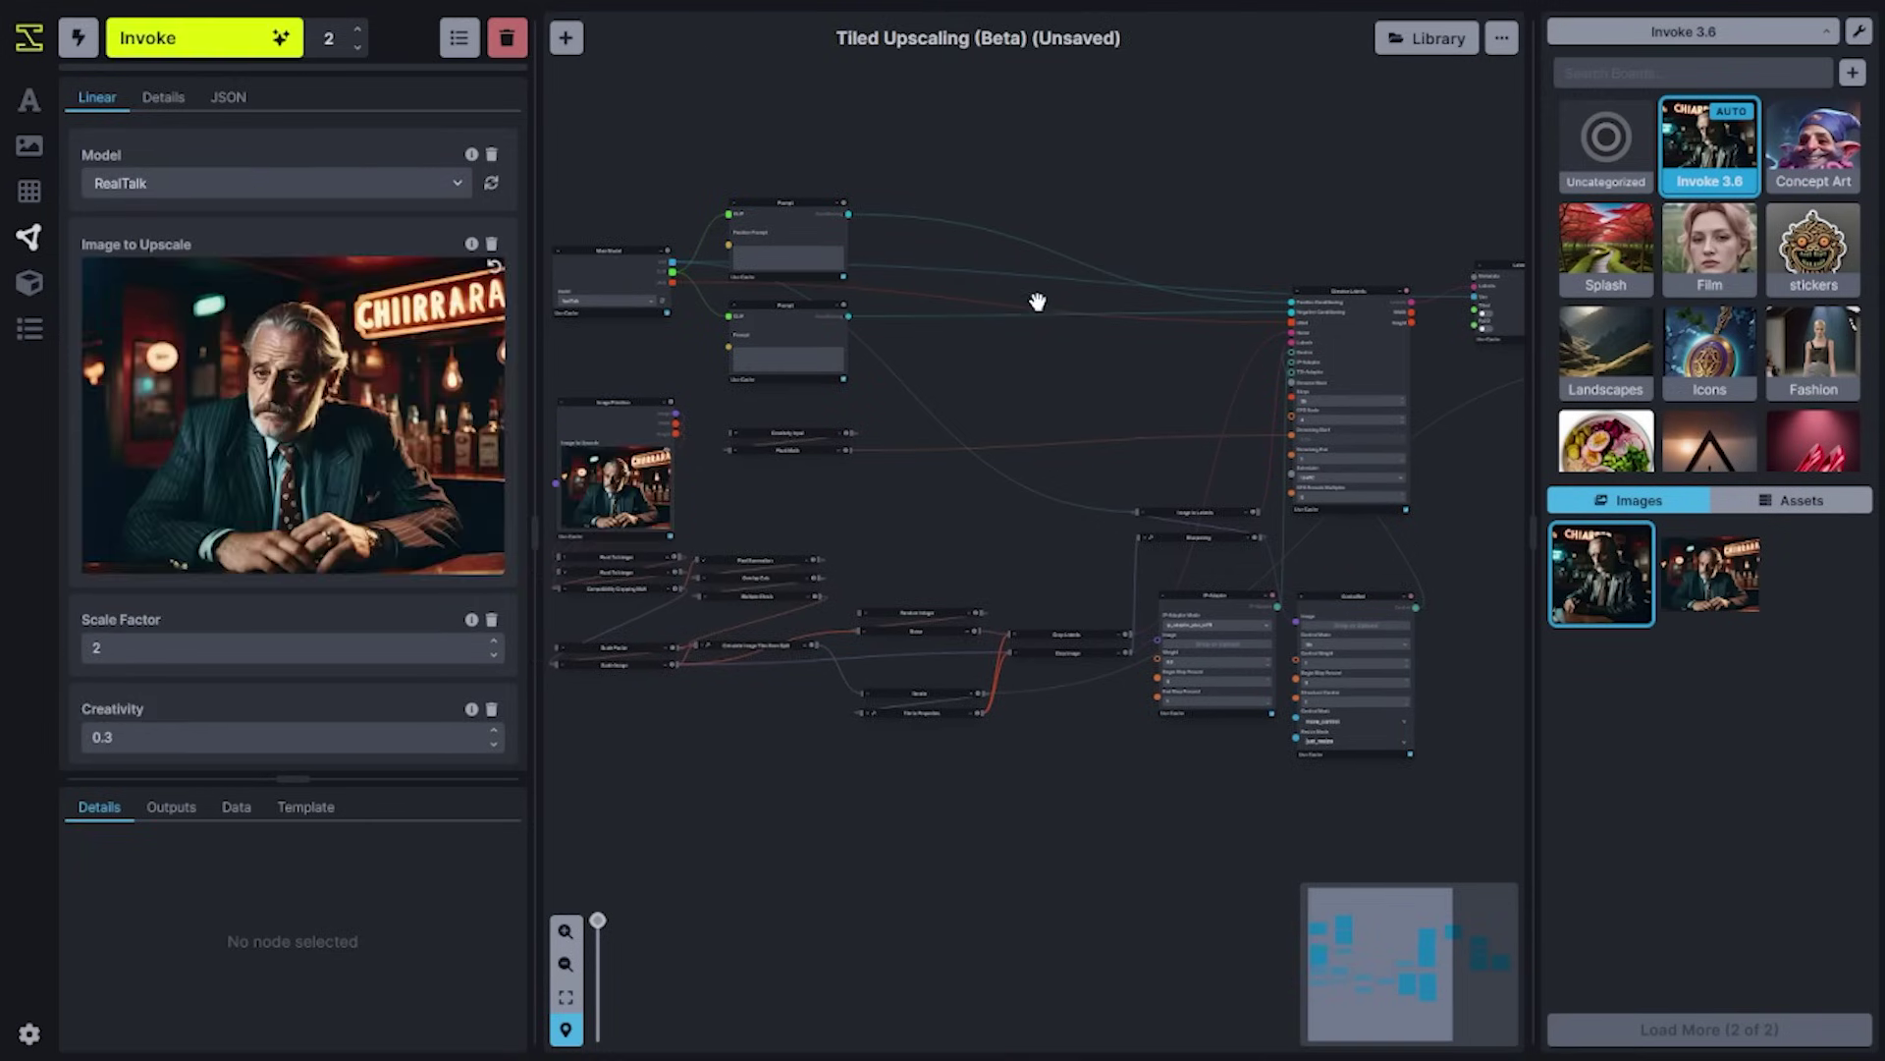
Add a Current Image node at the top of the graph via node search 'current'.
key("shift+a")
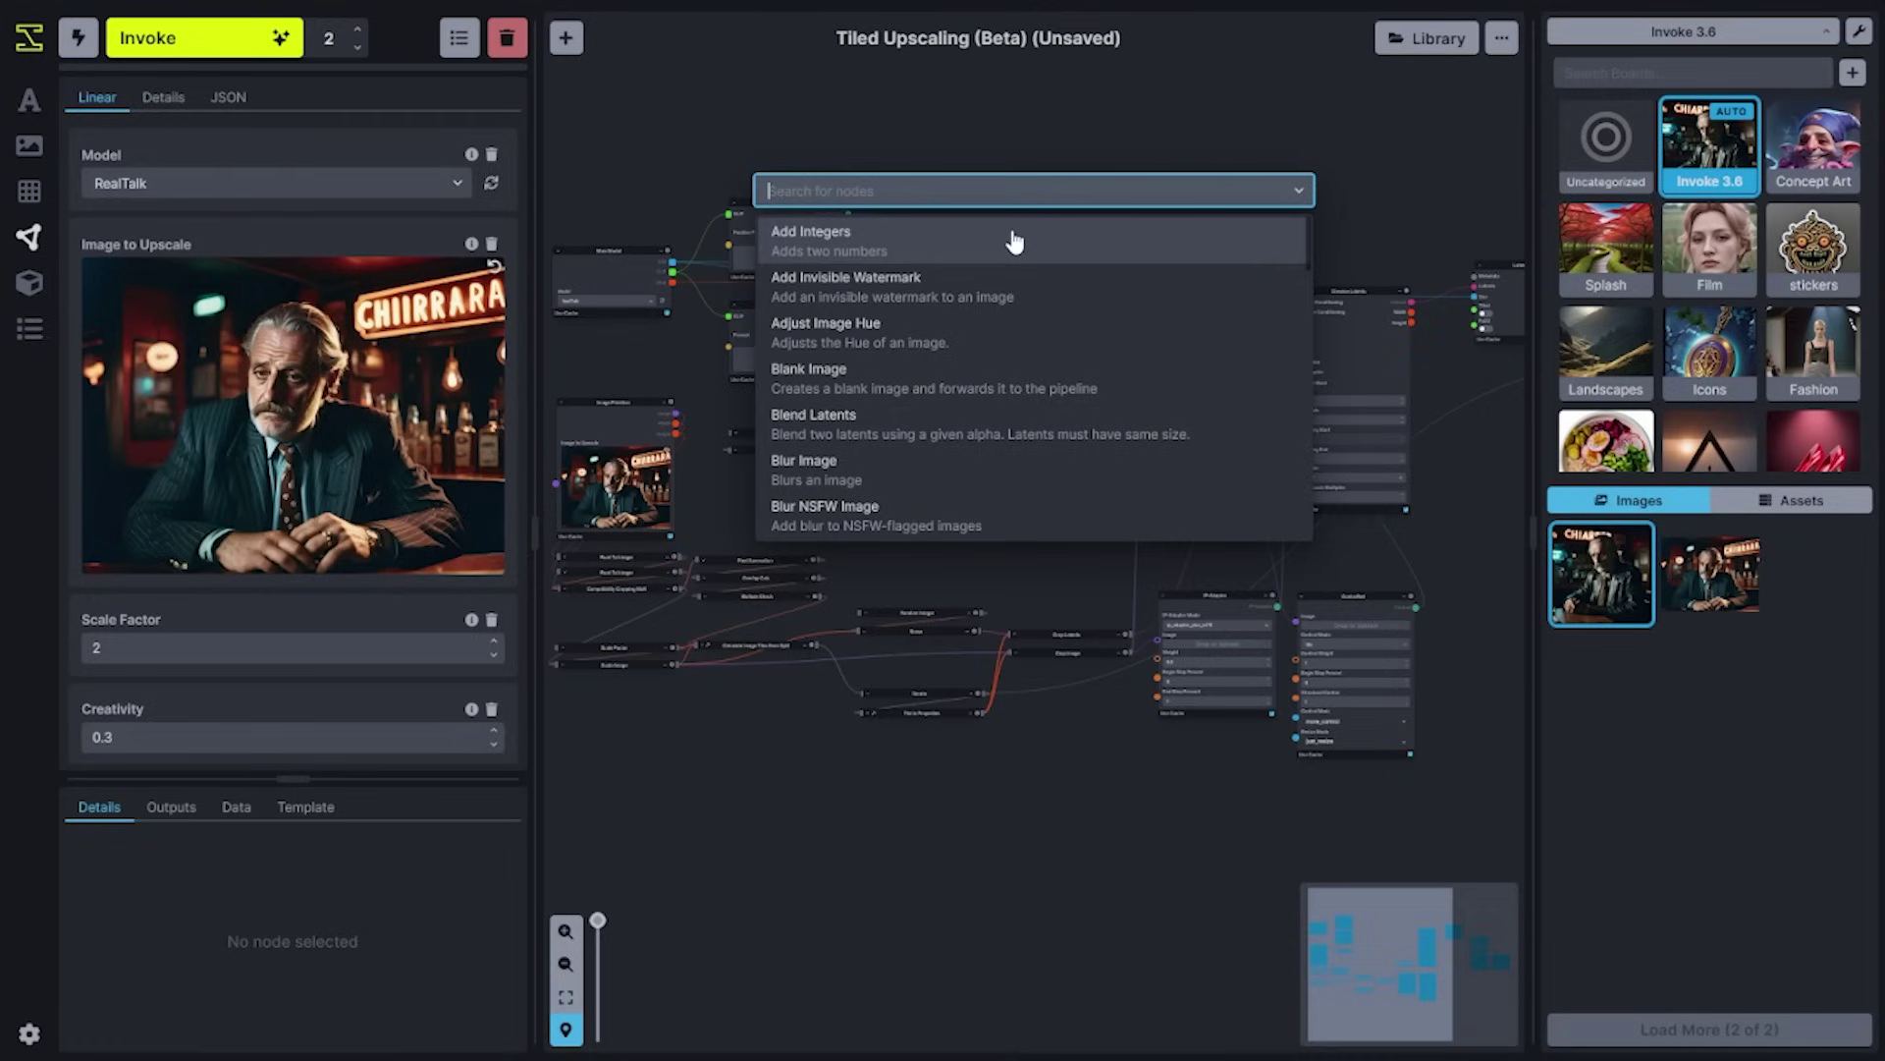
type("current")
key("Return")
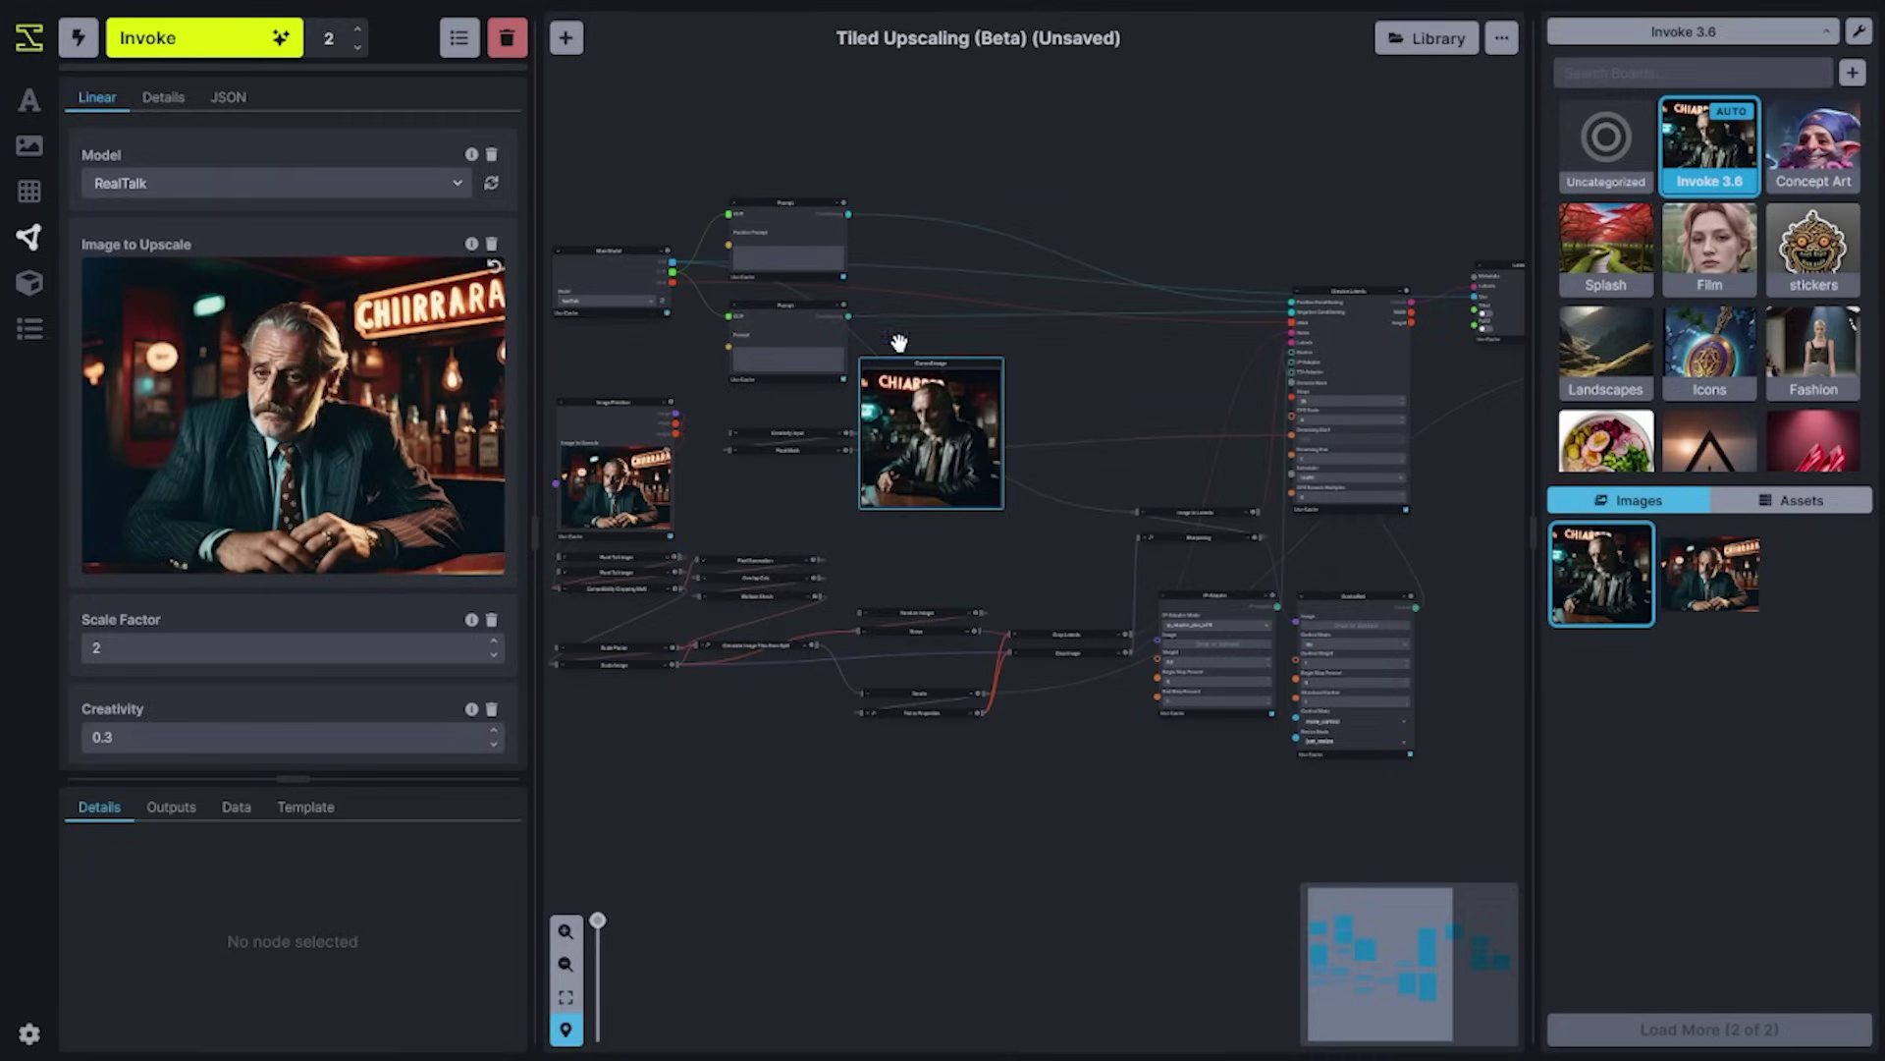
left_click_drag(990, 491, 1139, 211)
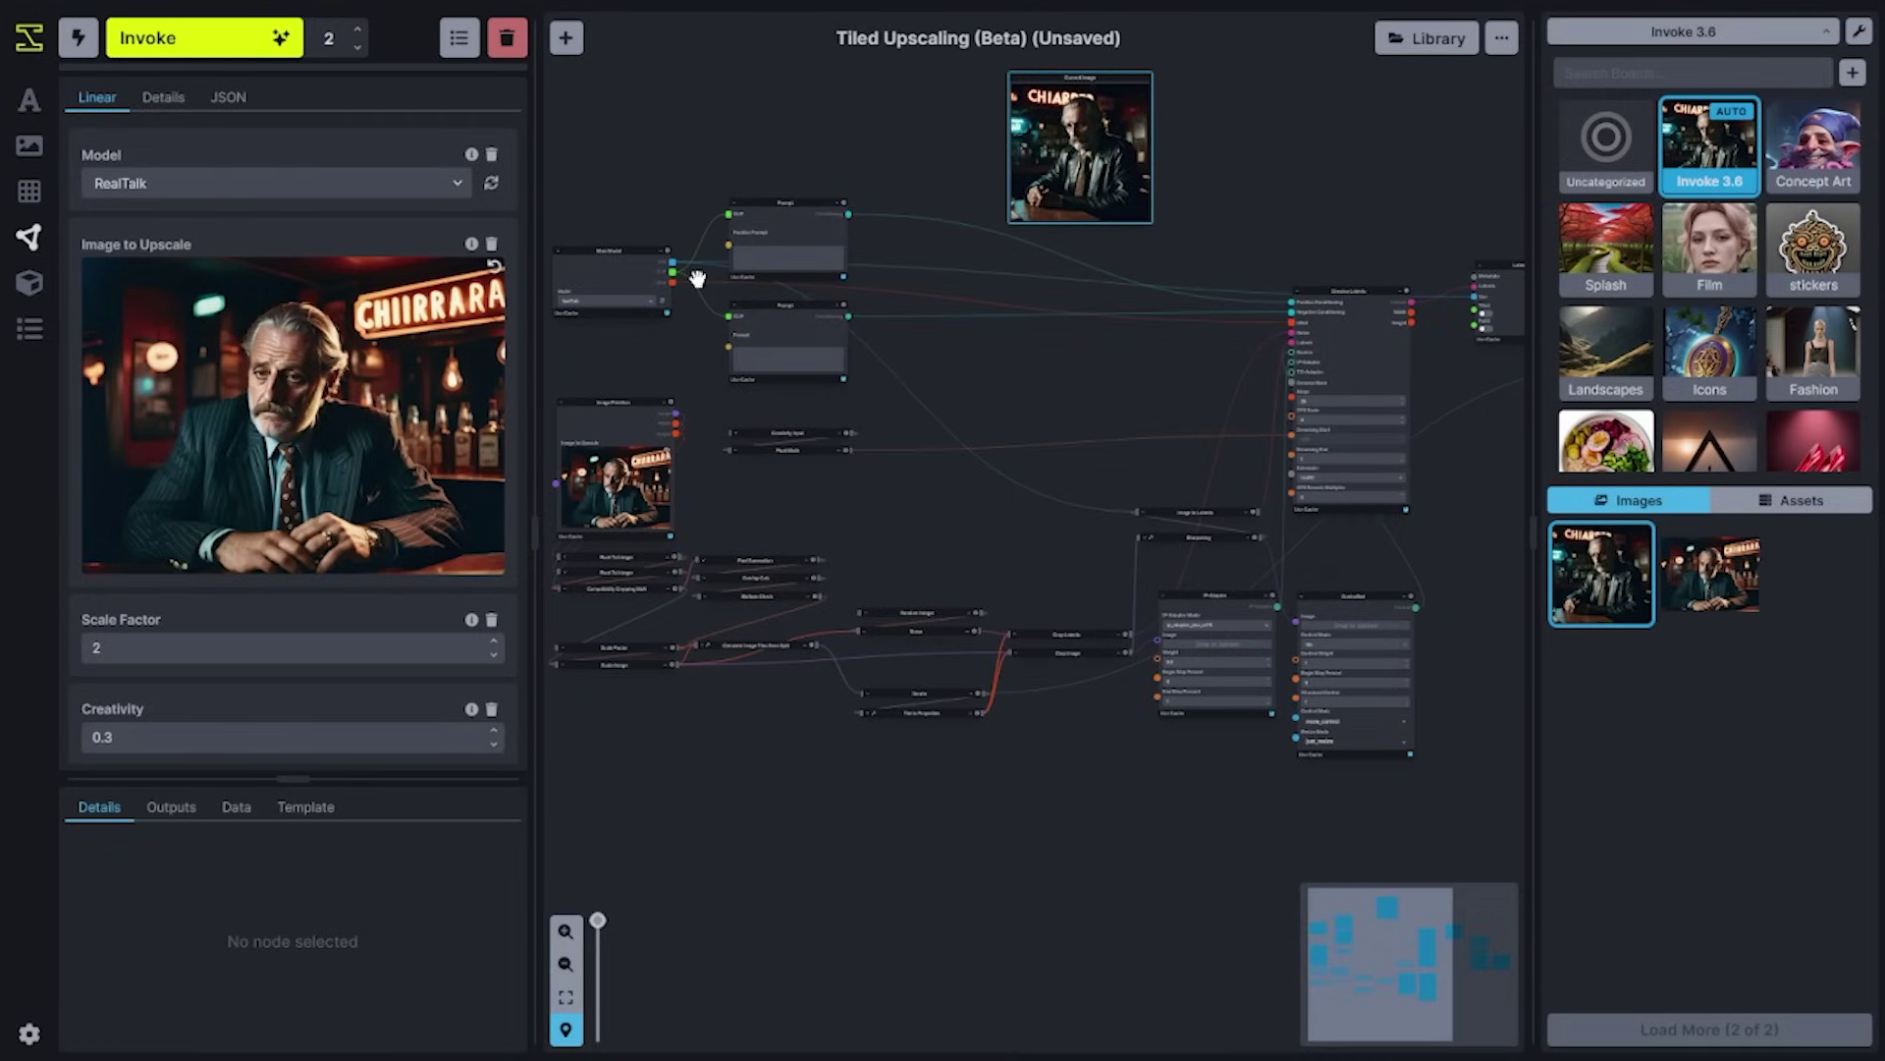
left_click_drag(1338, 239, 913, 387)
scroll(1007, 665, "up", 3)
scroll(943, 639, "up", 3)
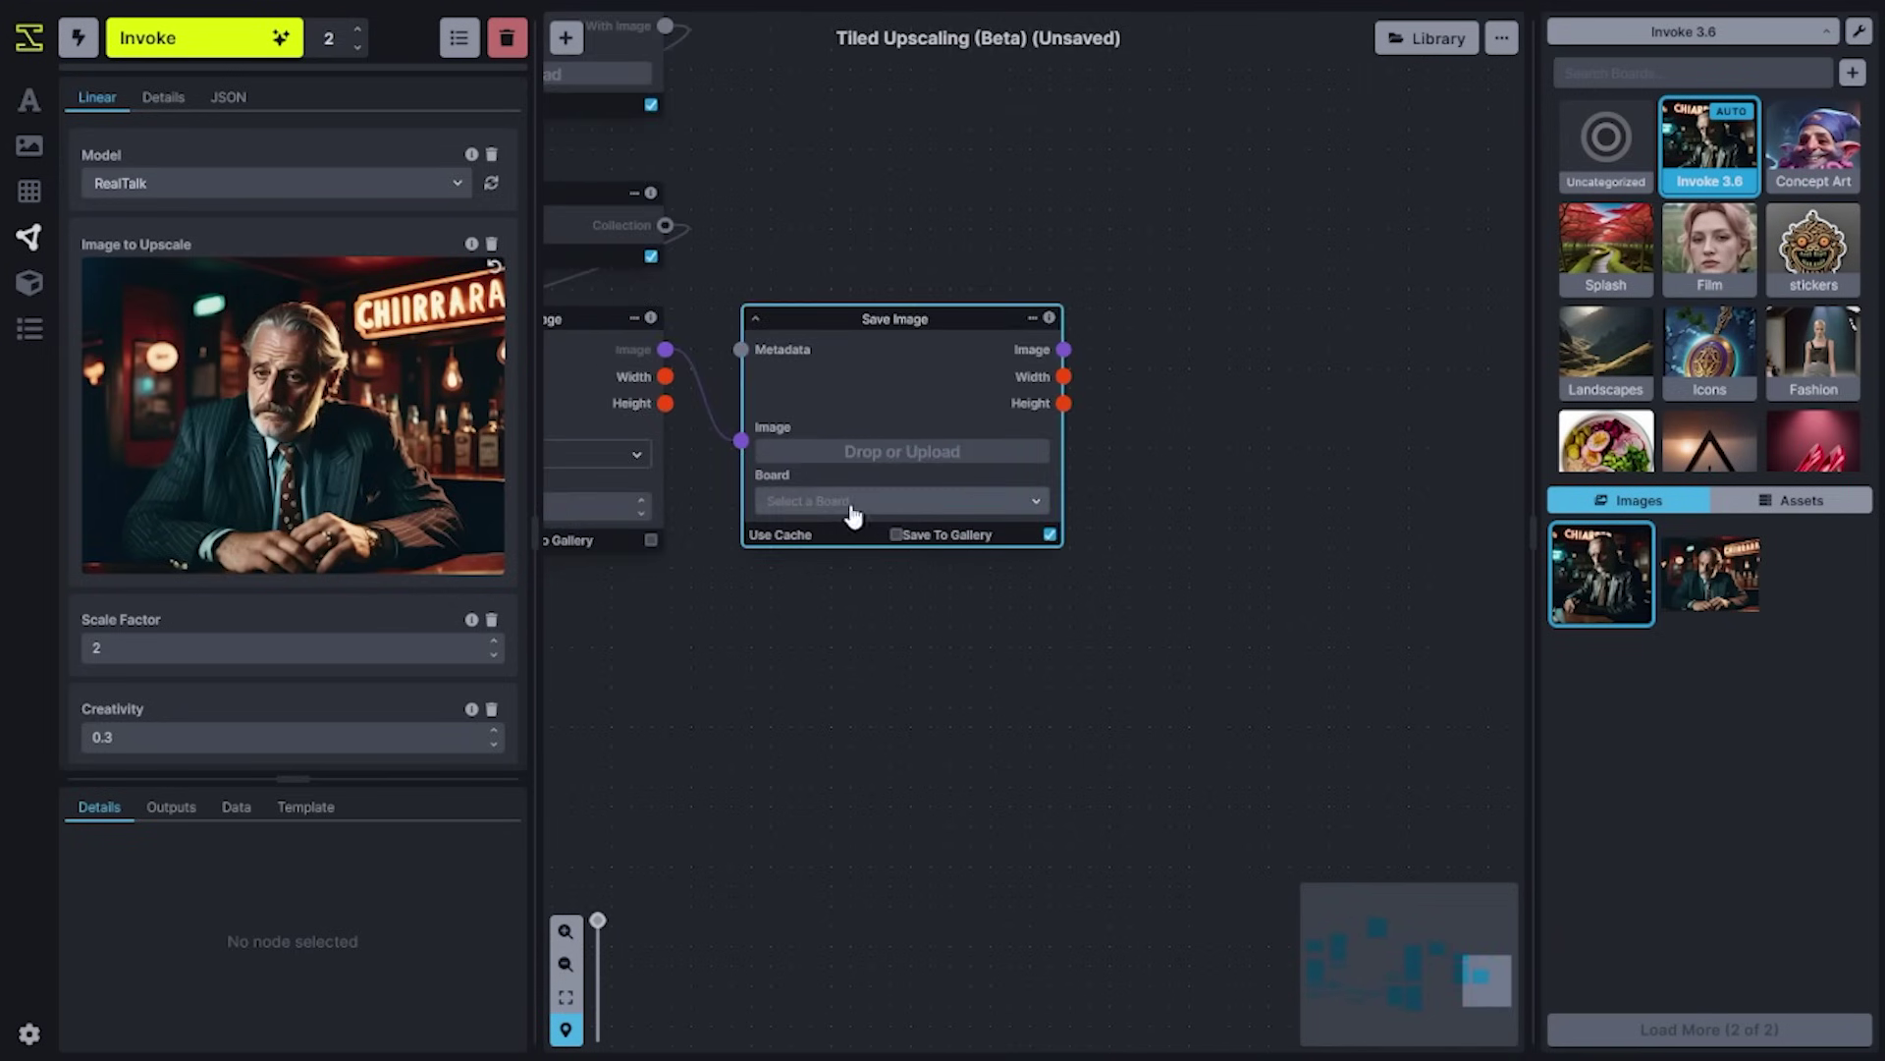
Set the Save Image node's board to Invoke 3.6.
left_click(888, 503)
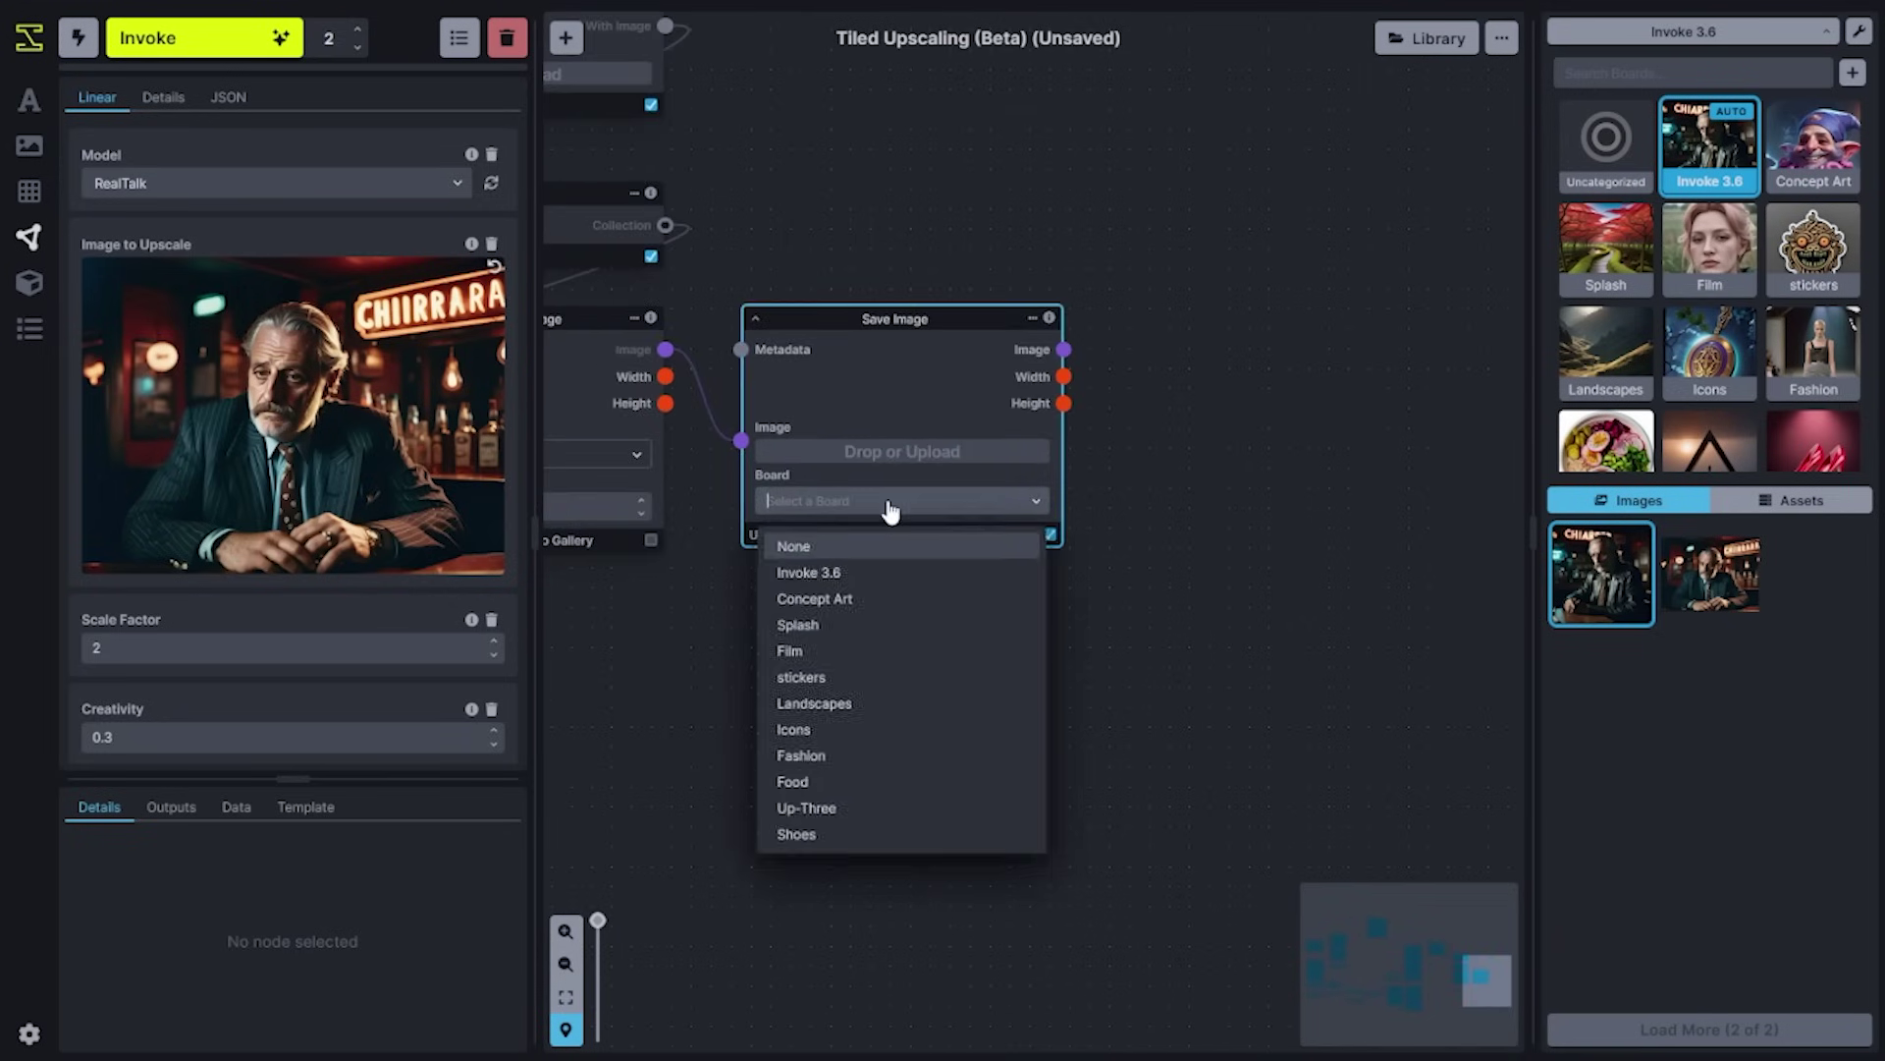
left_click(866, 573)
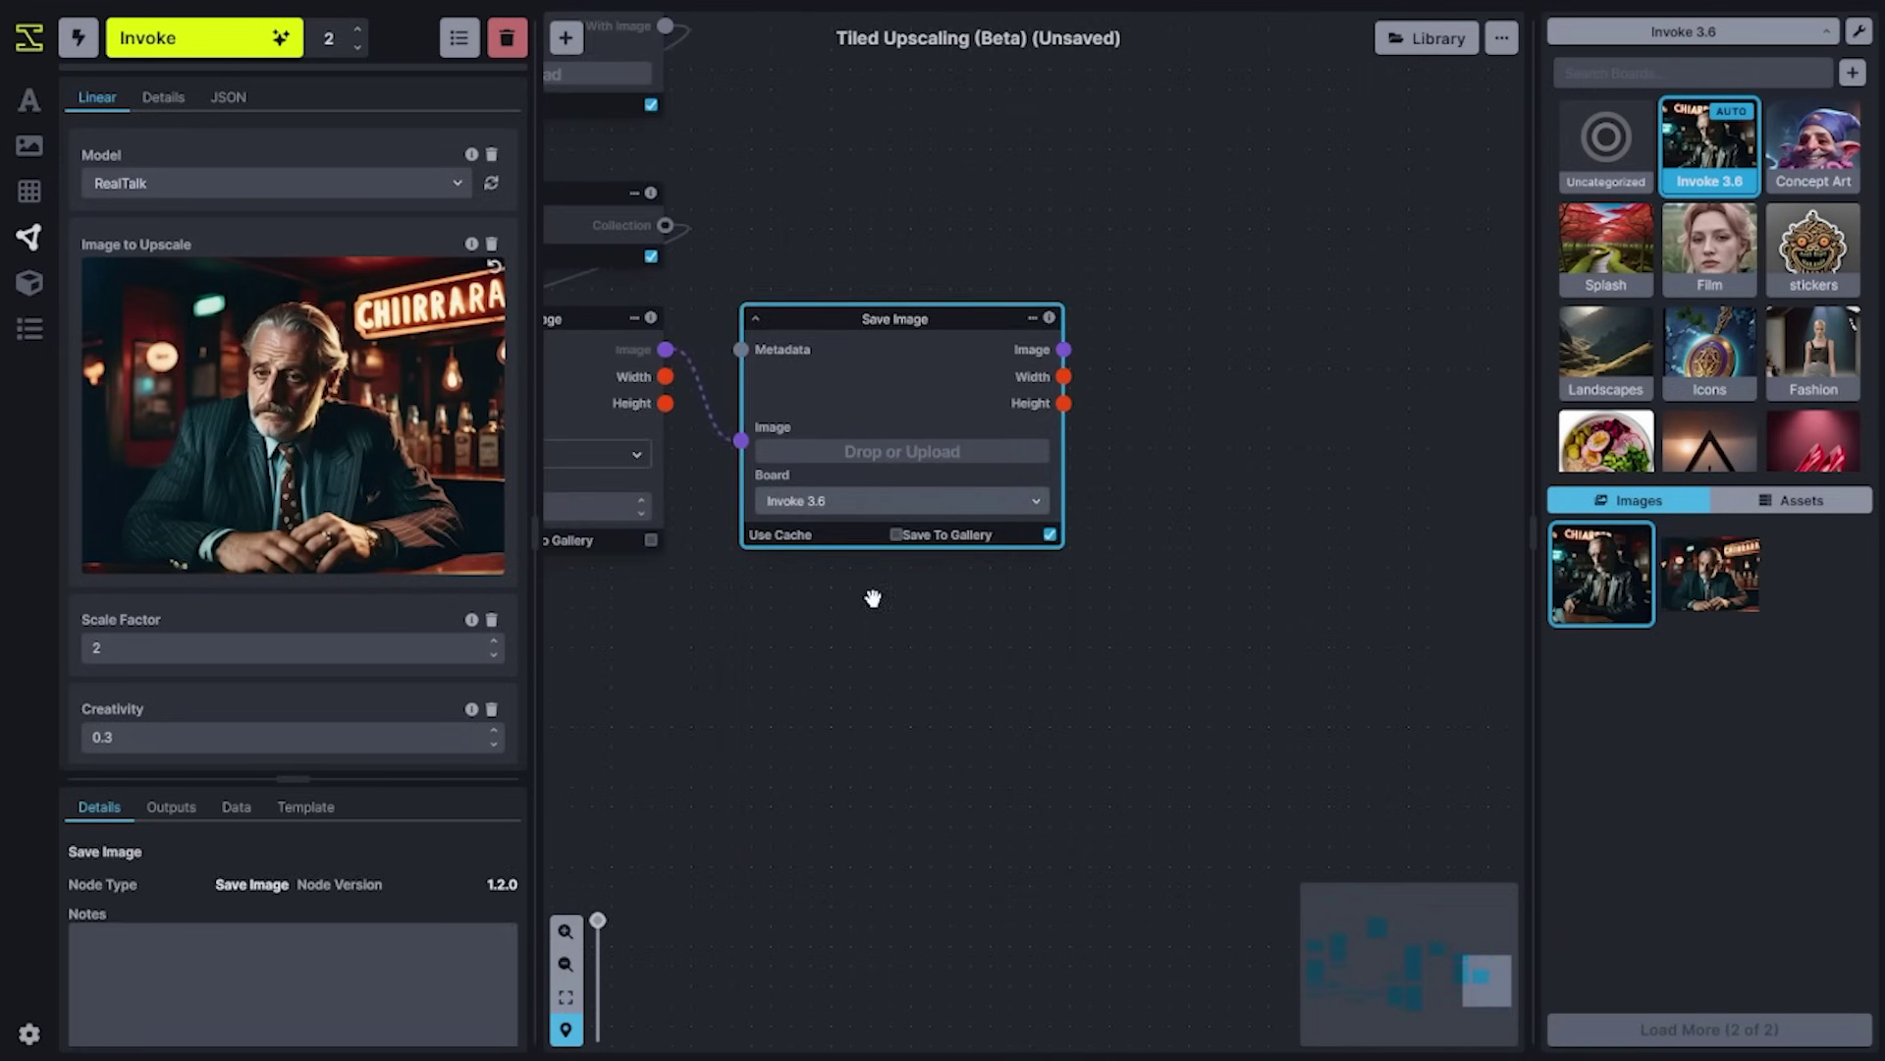
left_click(860, 503)
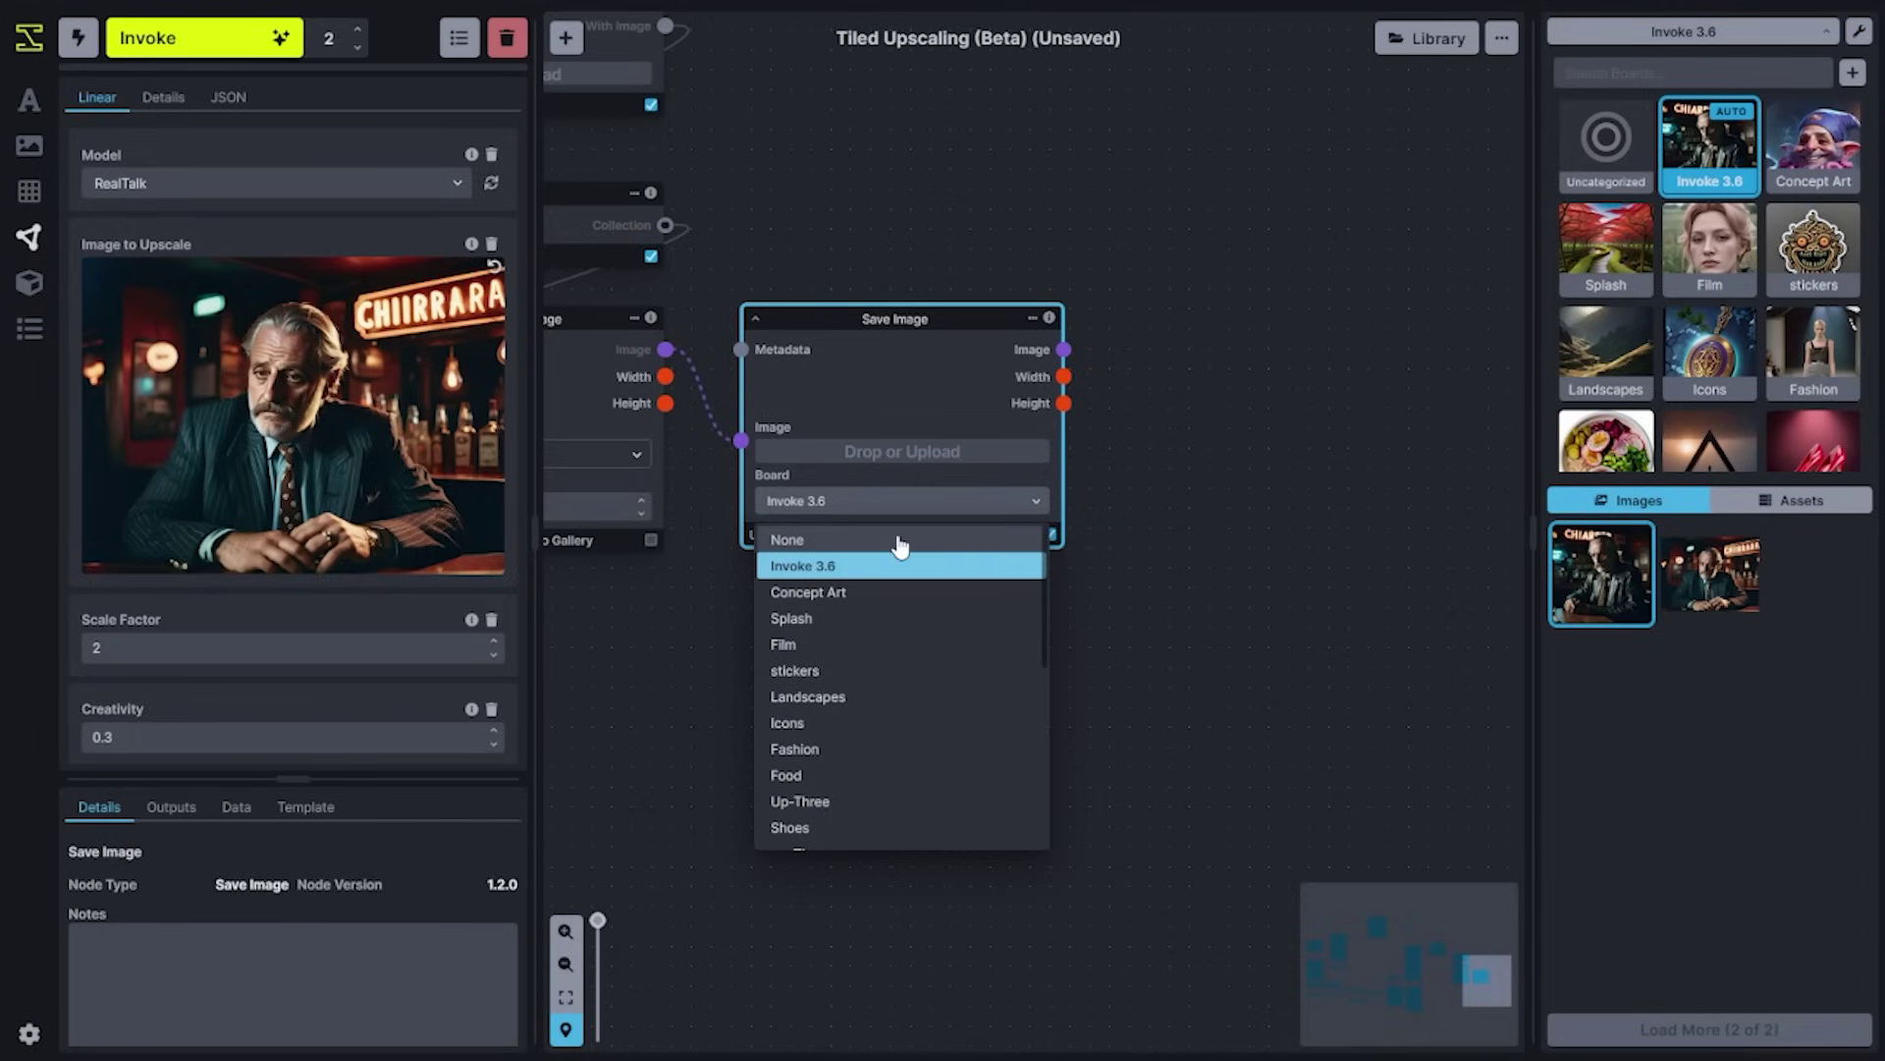
left_click(1090, 697)
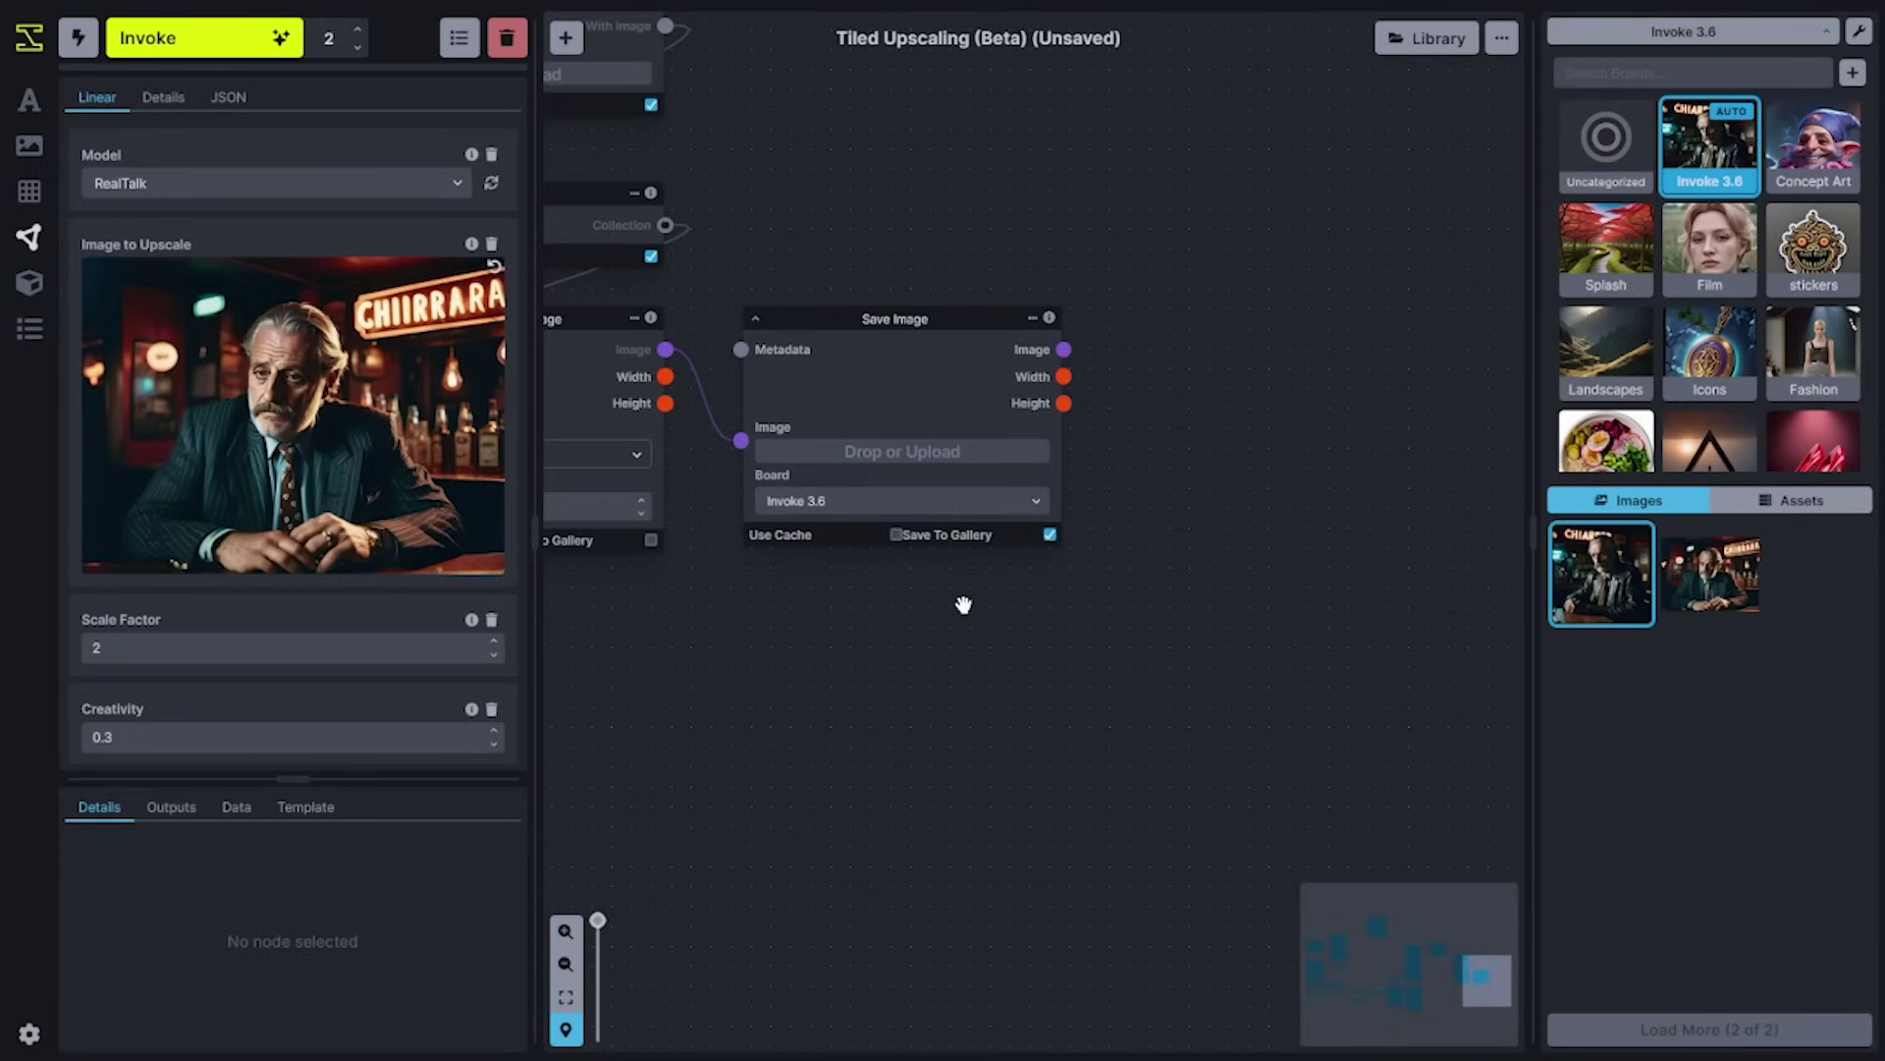
left_click_drag(805, 674, 915, 646)
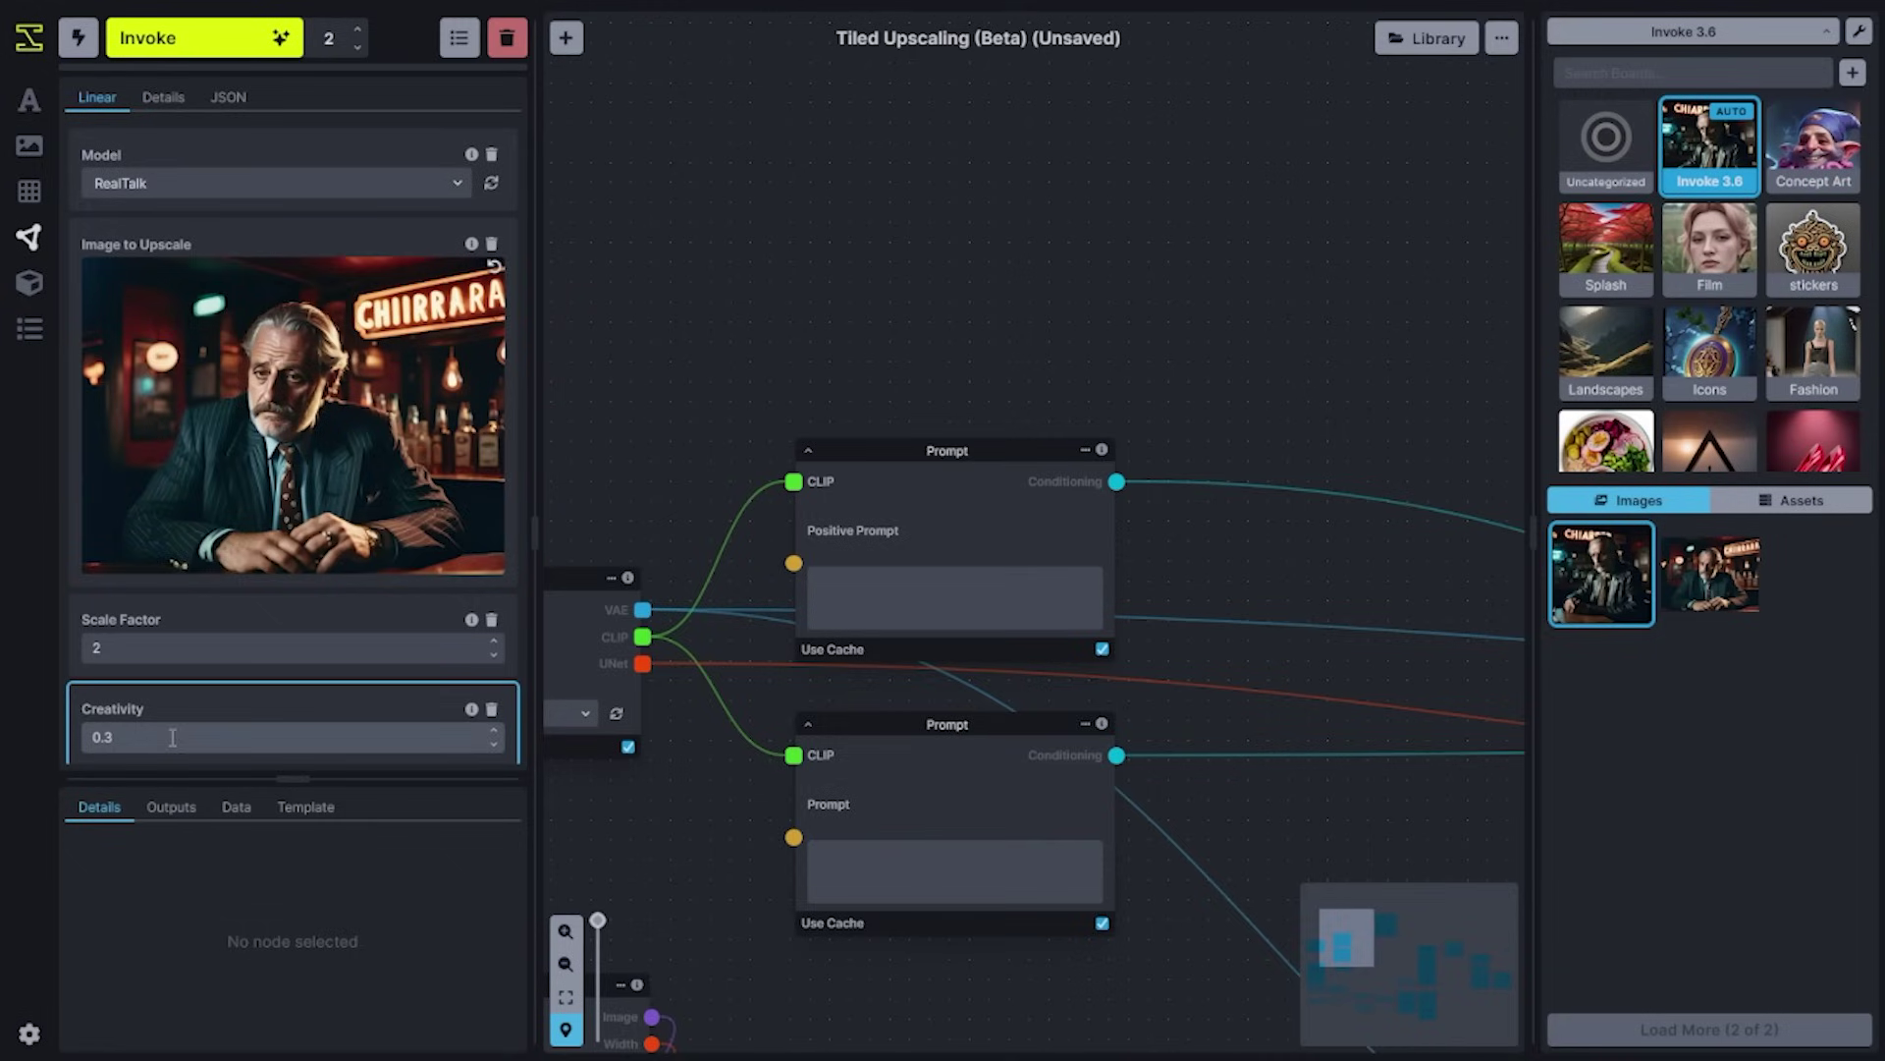
Bring the Current Image node into view and run the Tiled Upscaling workflow for one iteration.
scroll(172, 737, "down", 2)
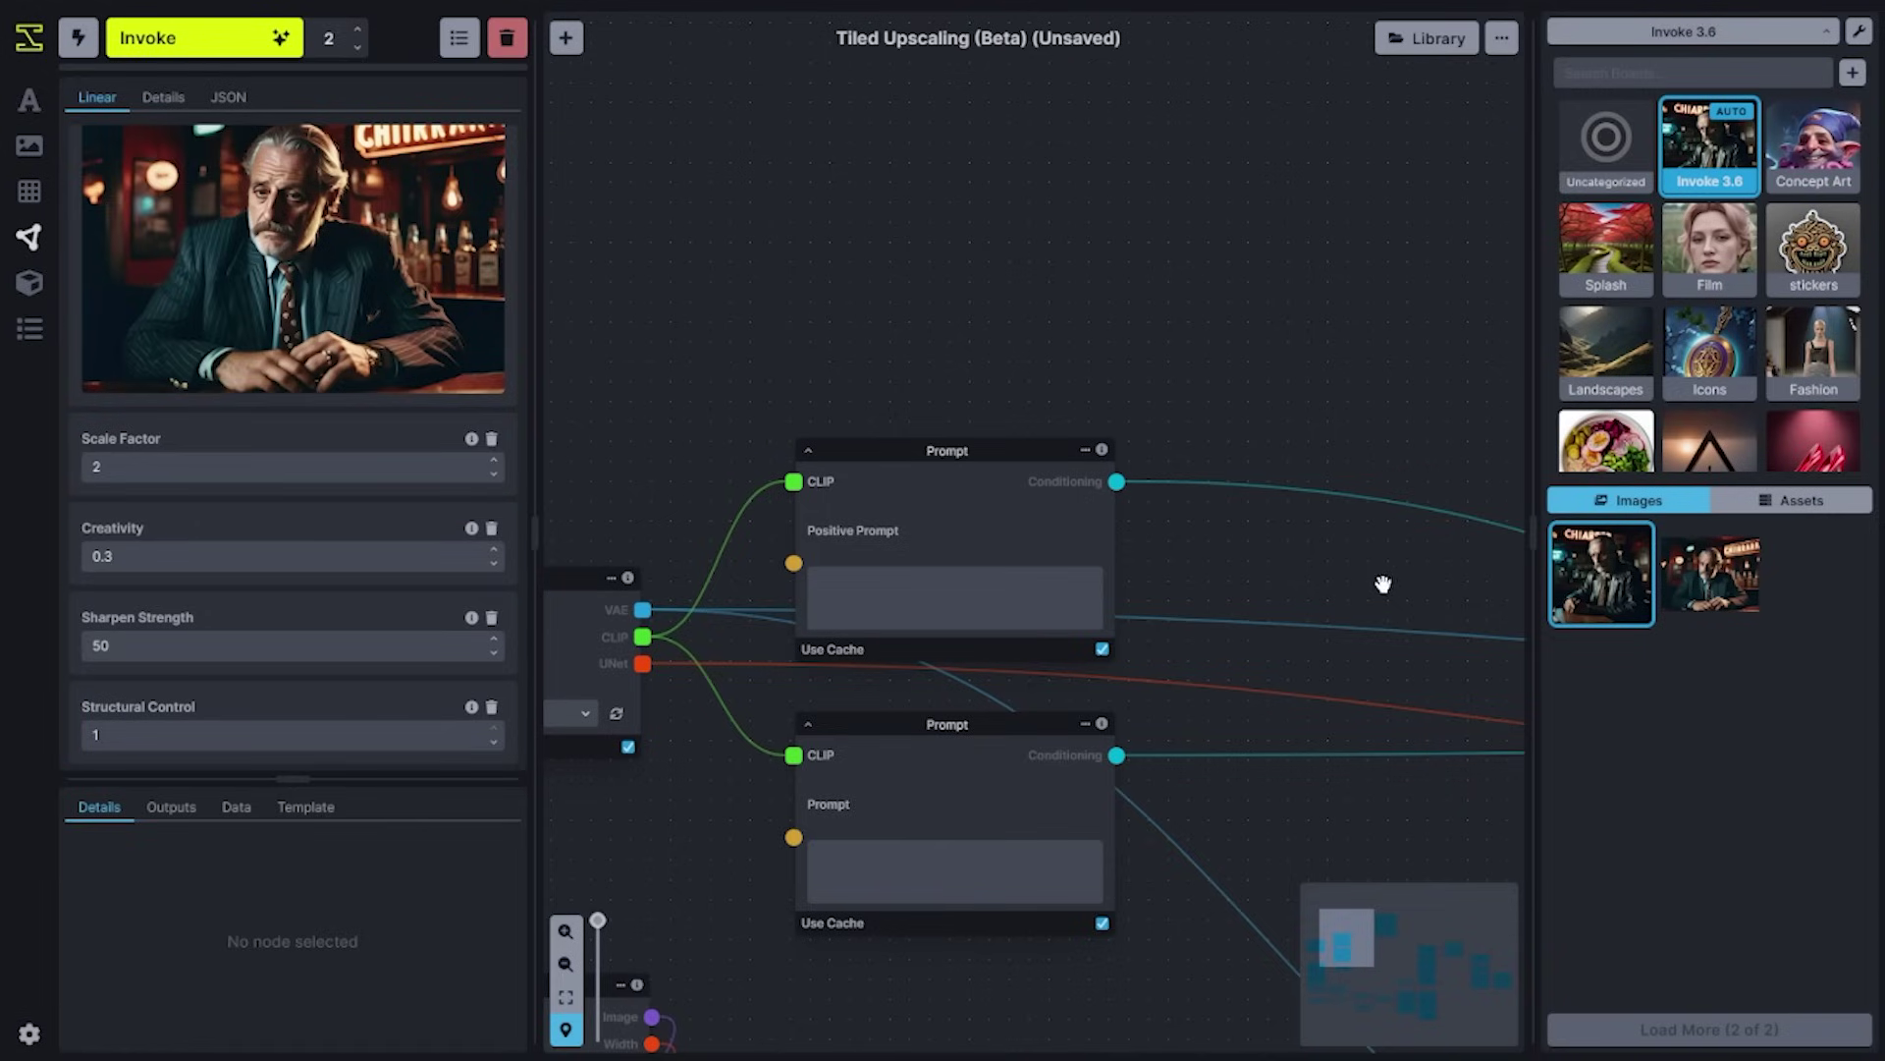
left_click_drag(1388, 576, 1327, 566)
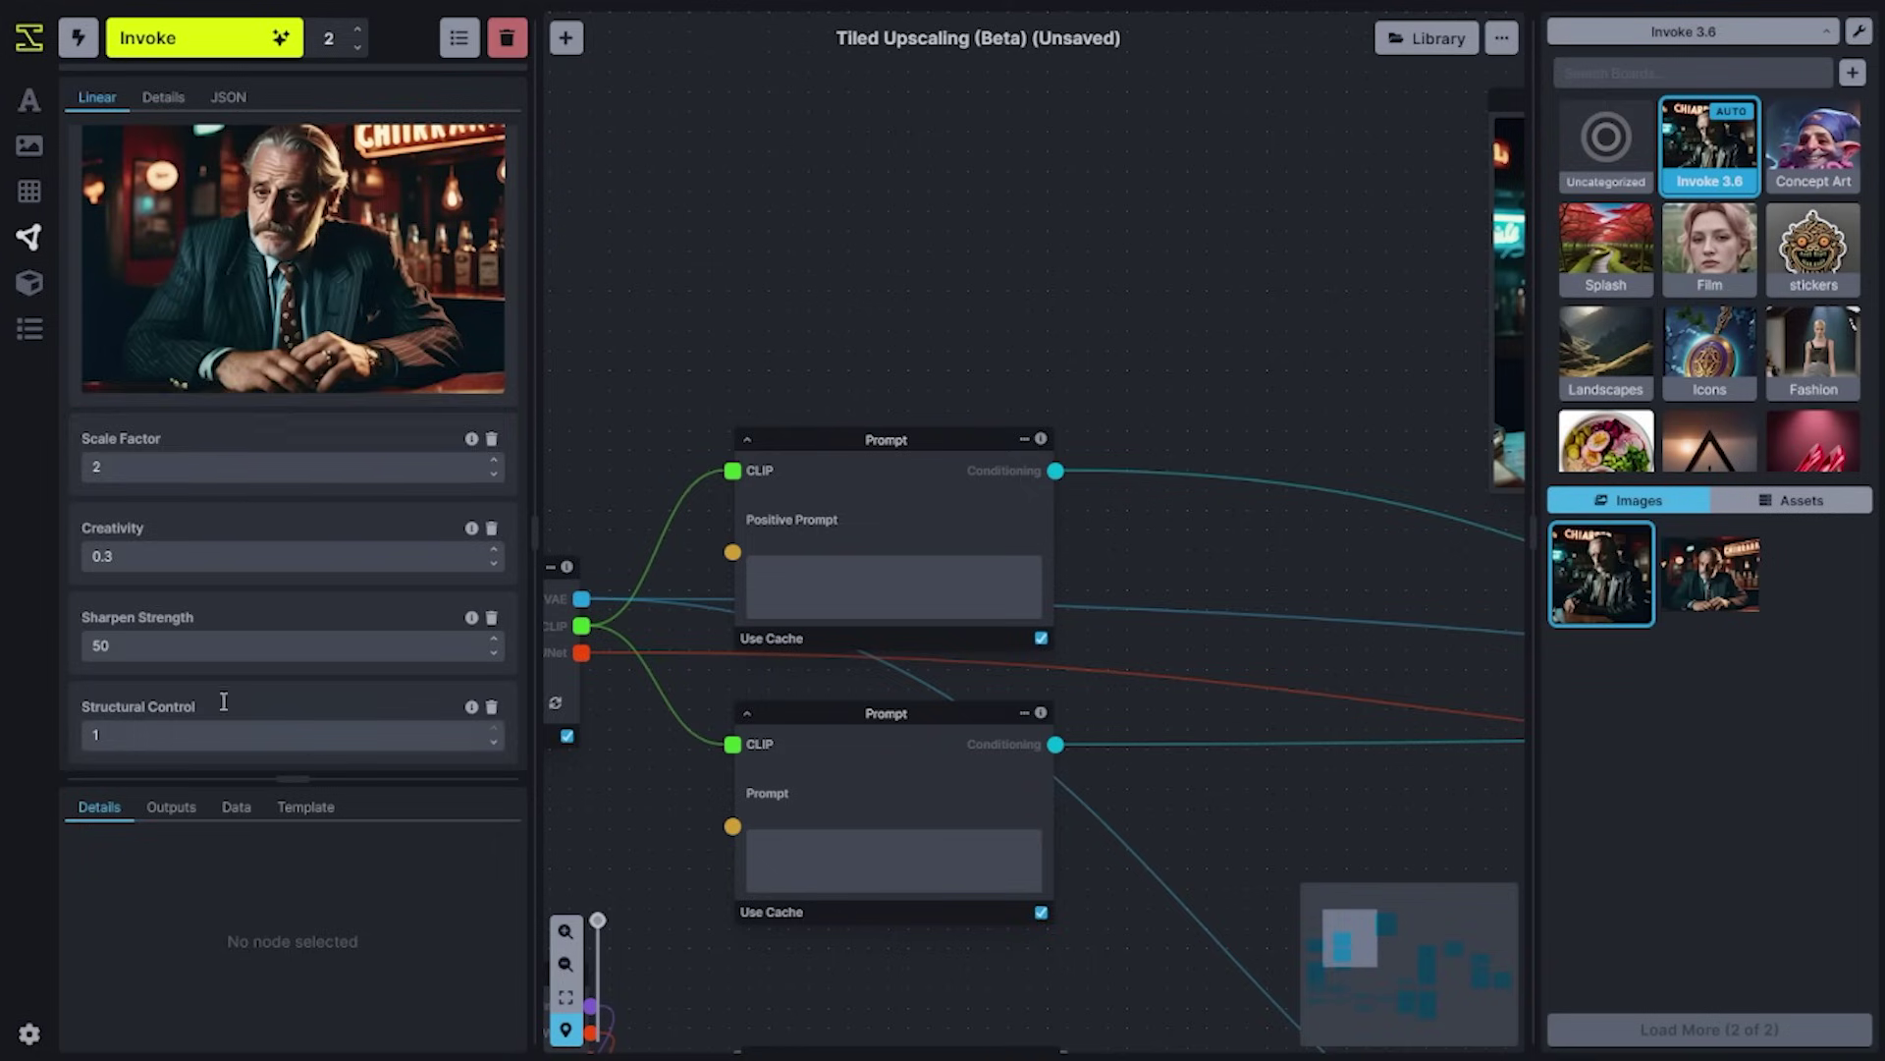
scroll(266, 707, "up", 2)
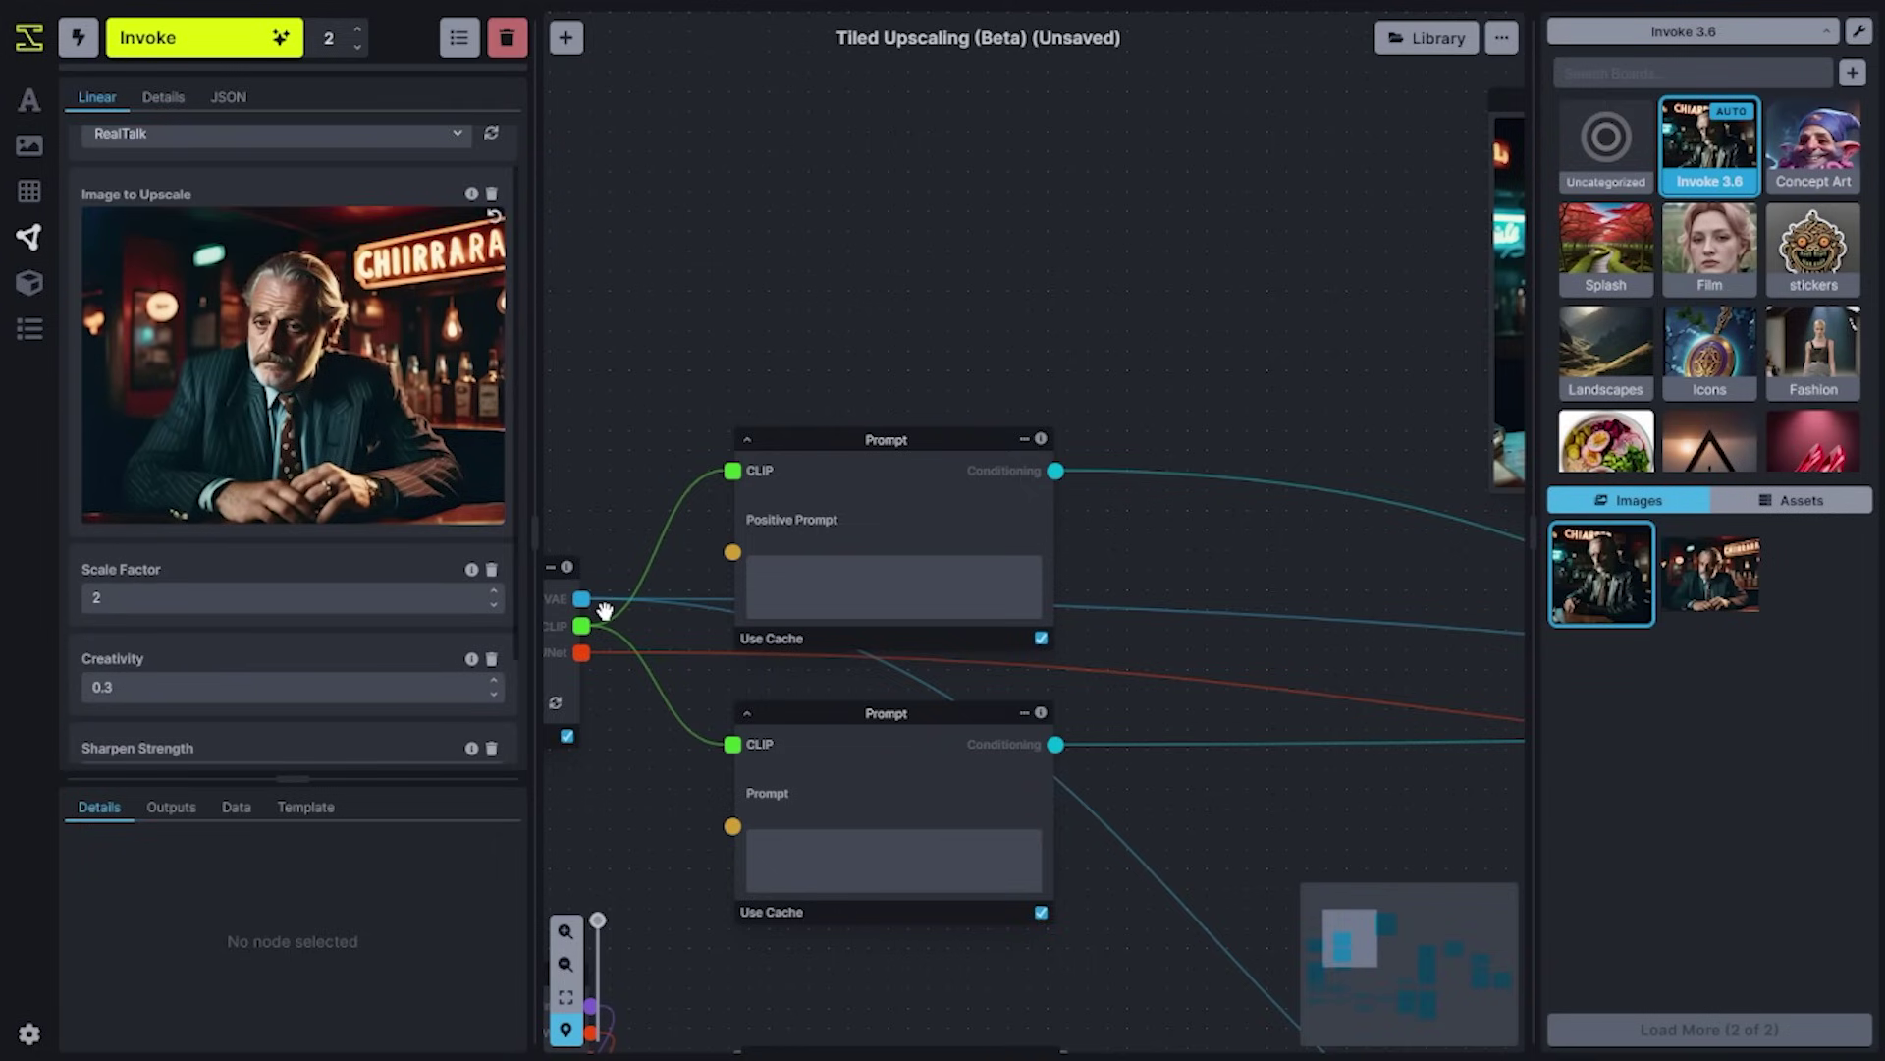
scroll(302, 650, "down", 2)
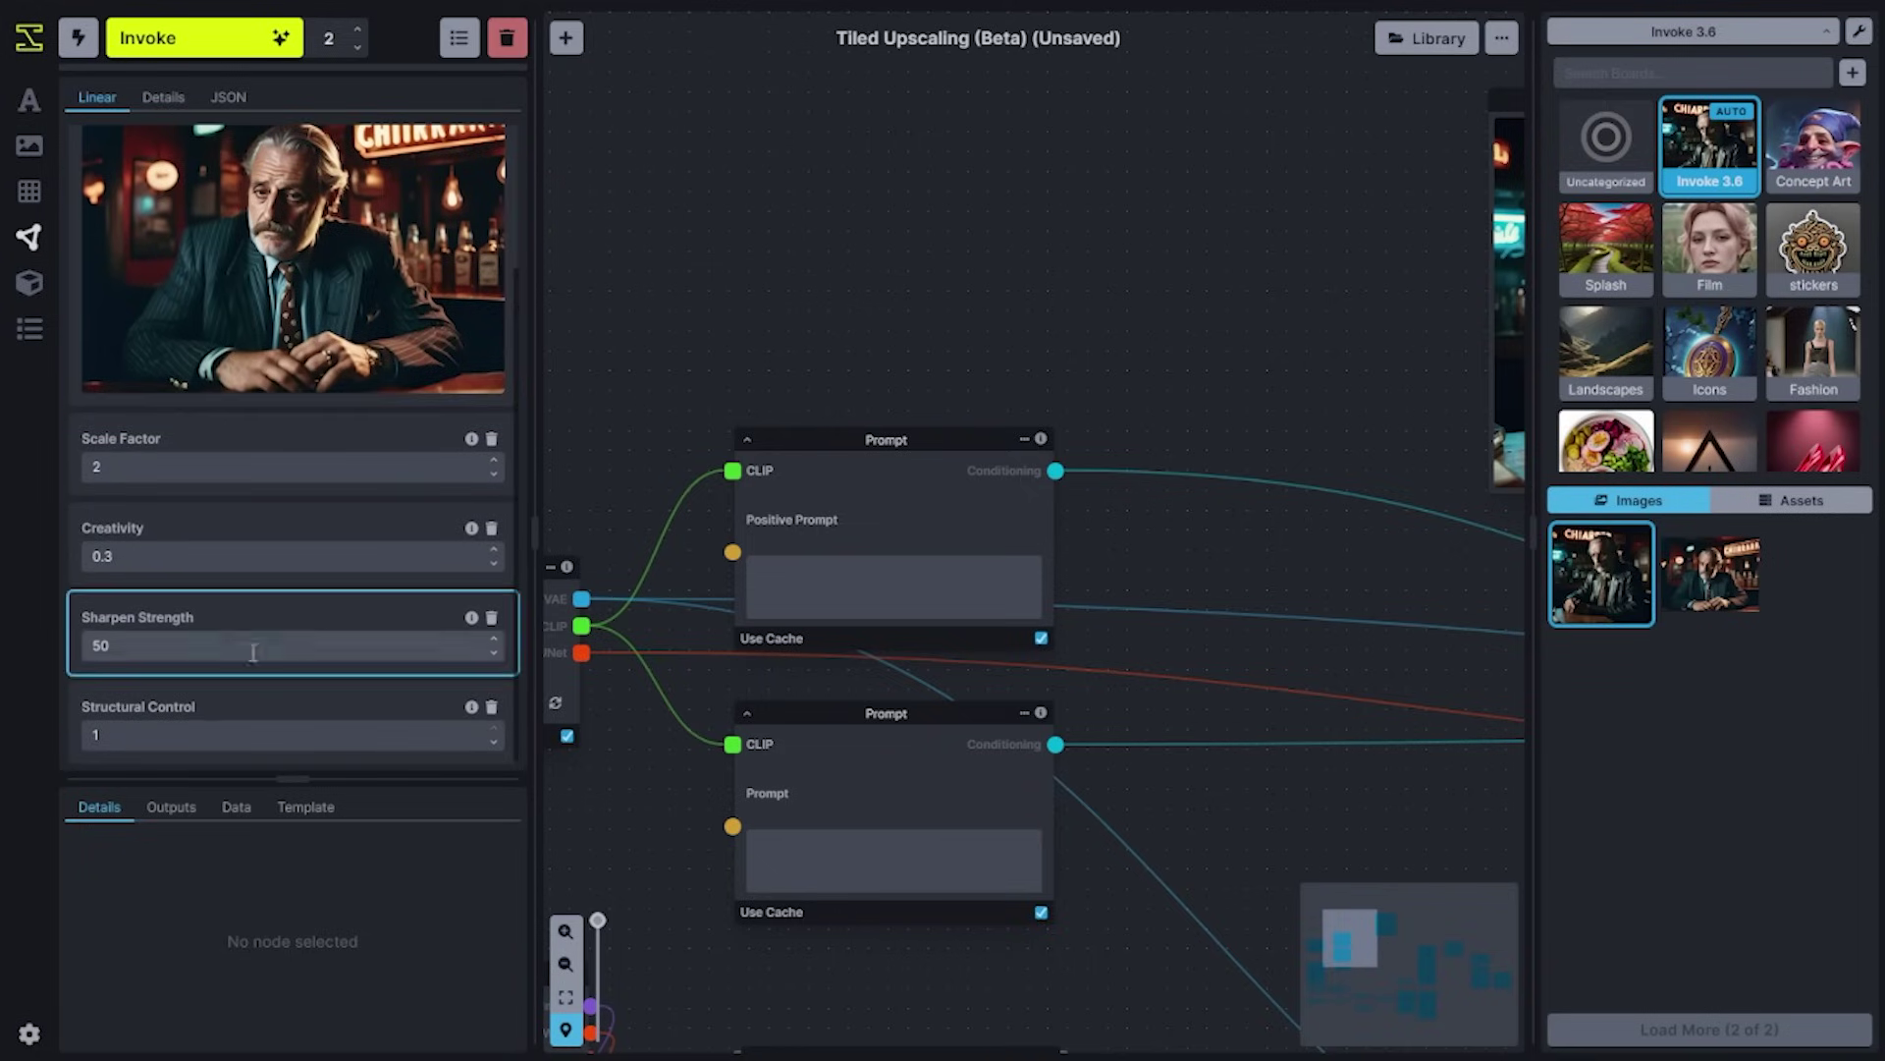
left_click_drag(1060, 312, 392, 540)
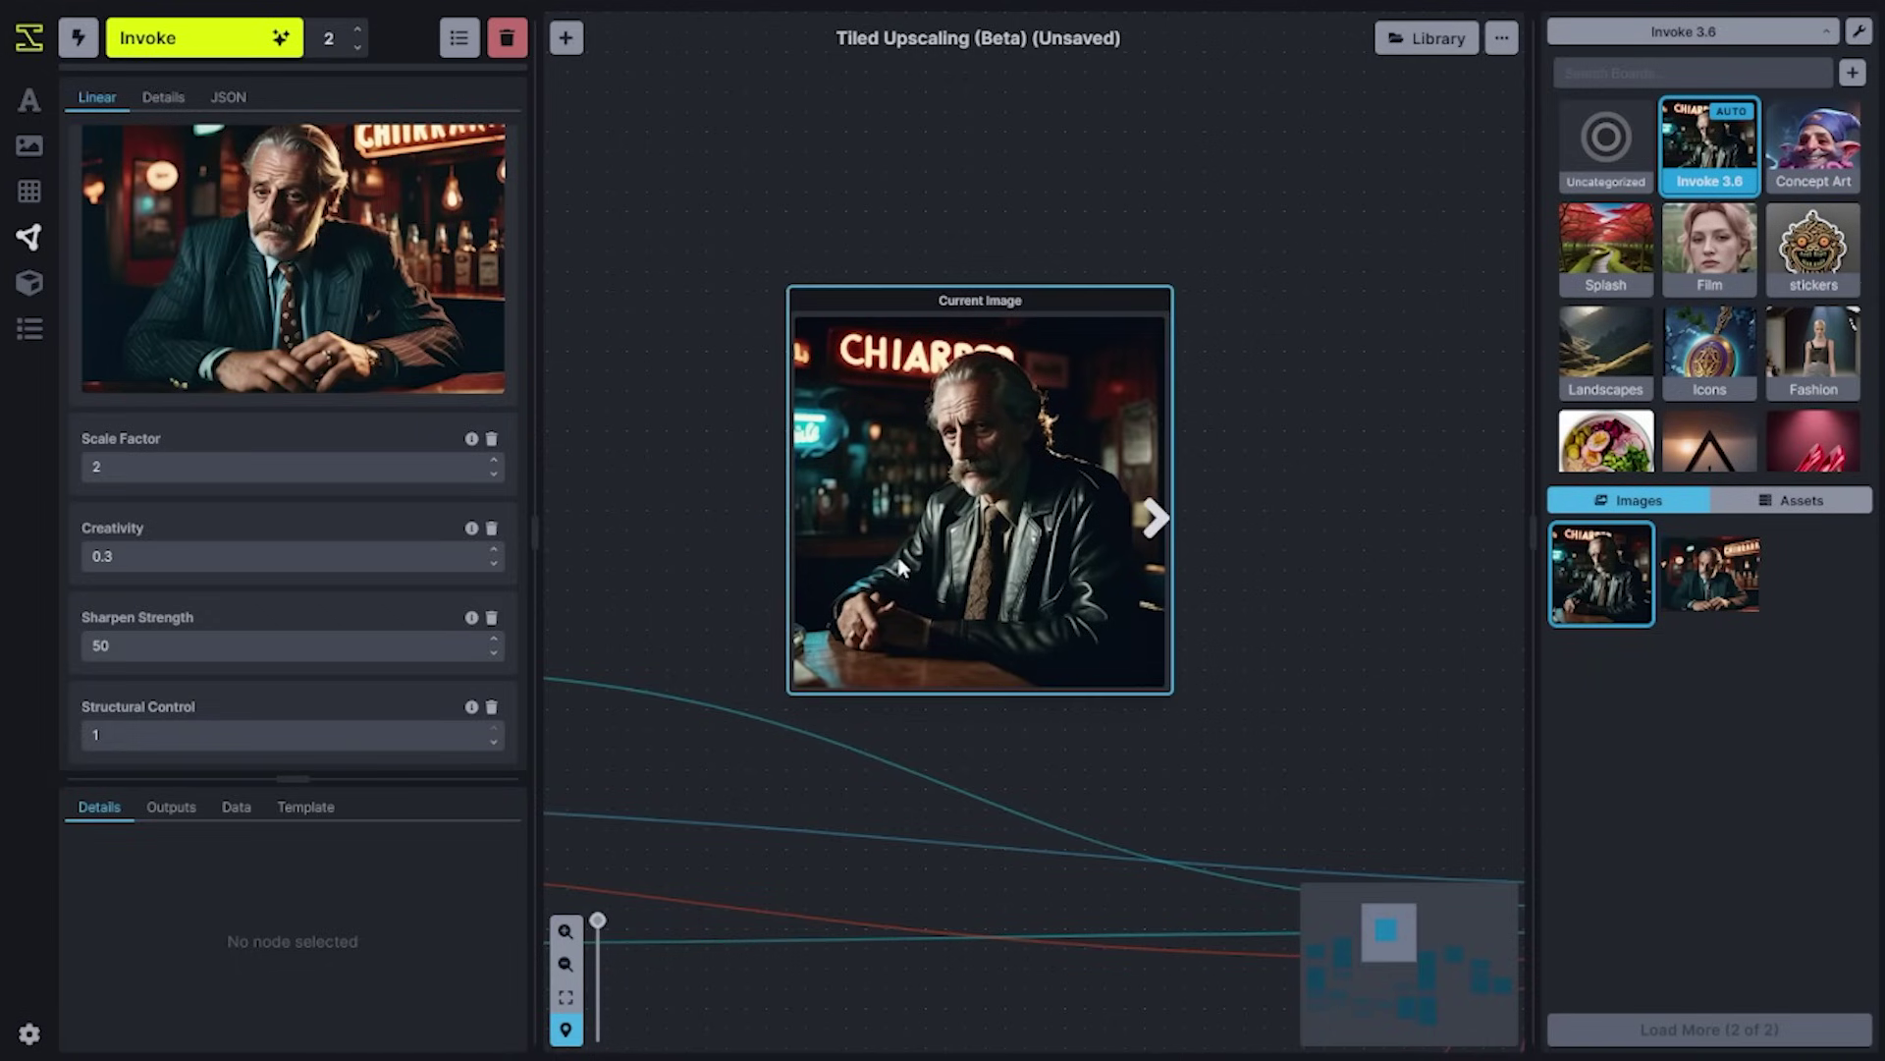
scroll(970, 626, "up", 2)
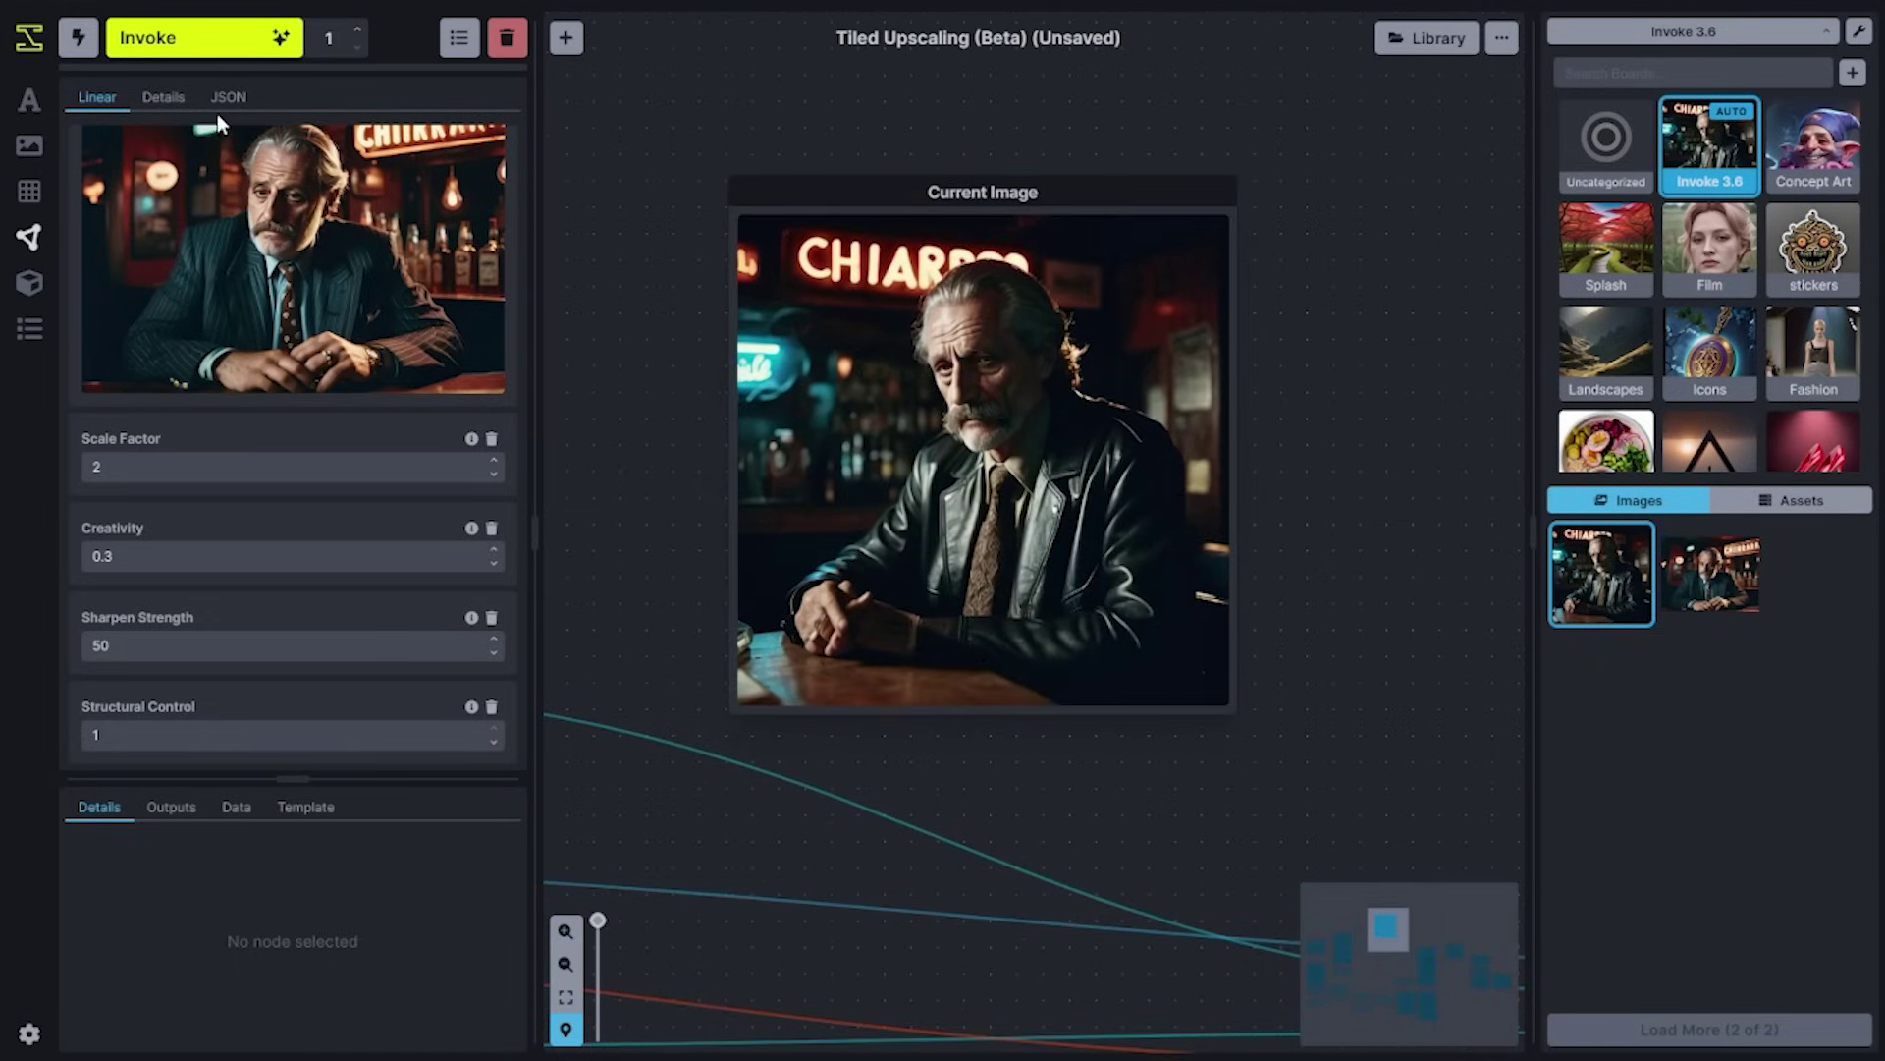
left_click(259, 36)
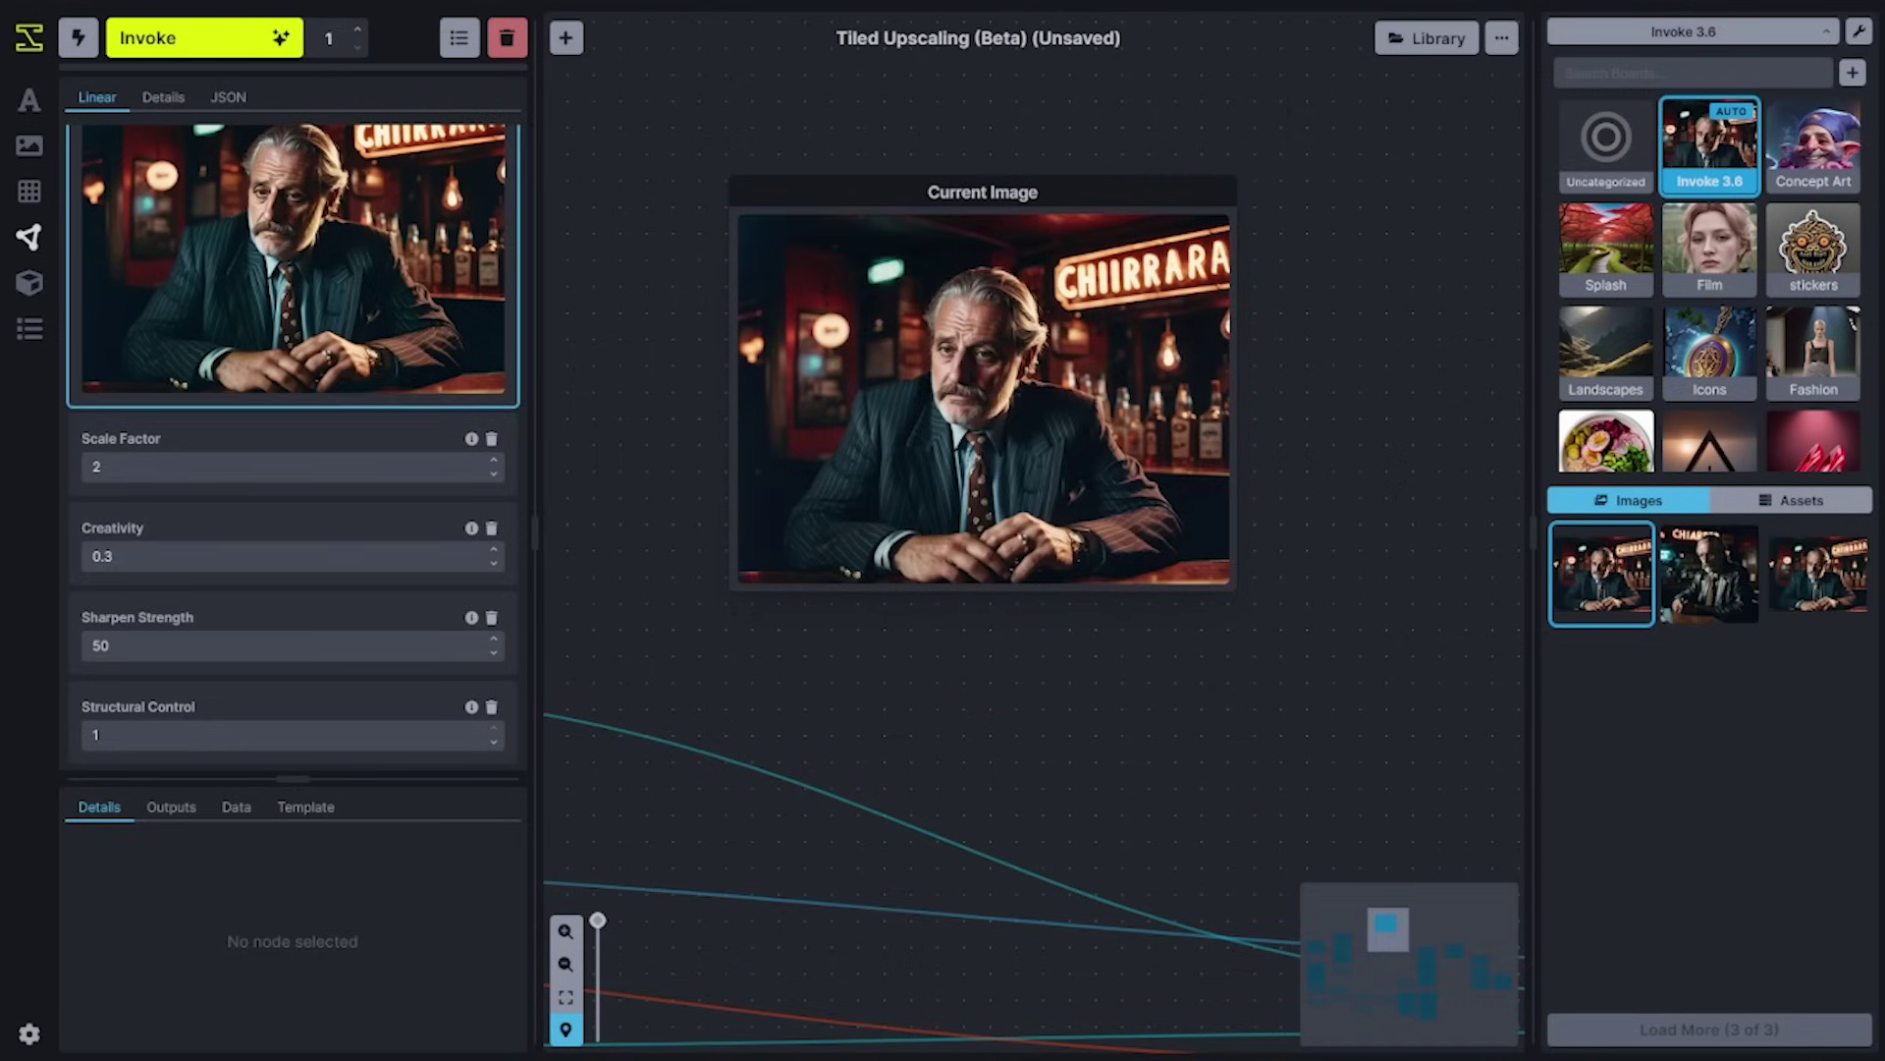
Open the newest upscaled detective portrait in a new browser tab and zoom it to actual pixels.
right_click(1806, 594)
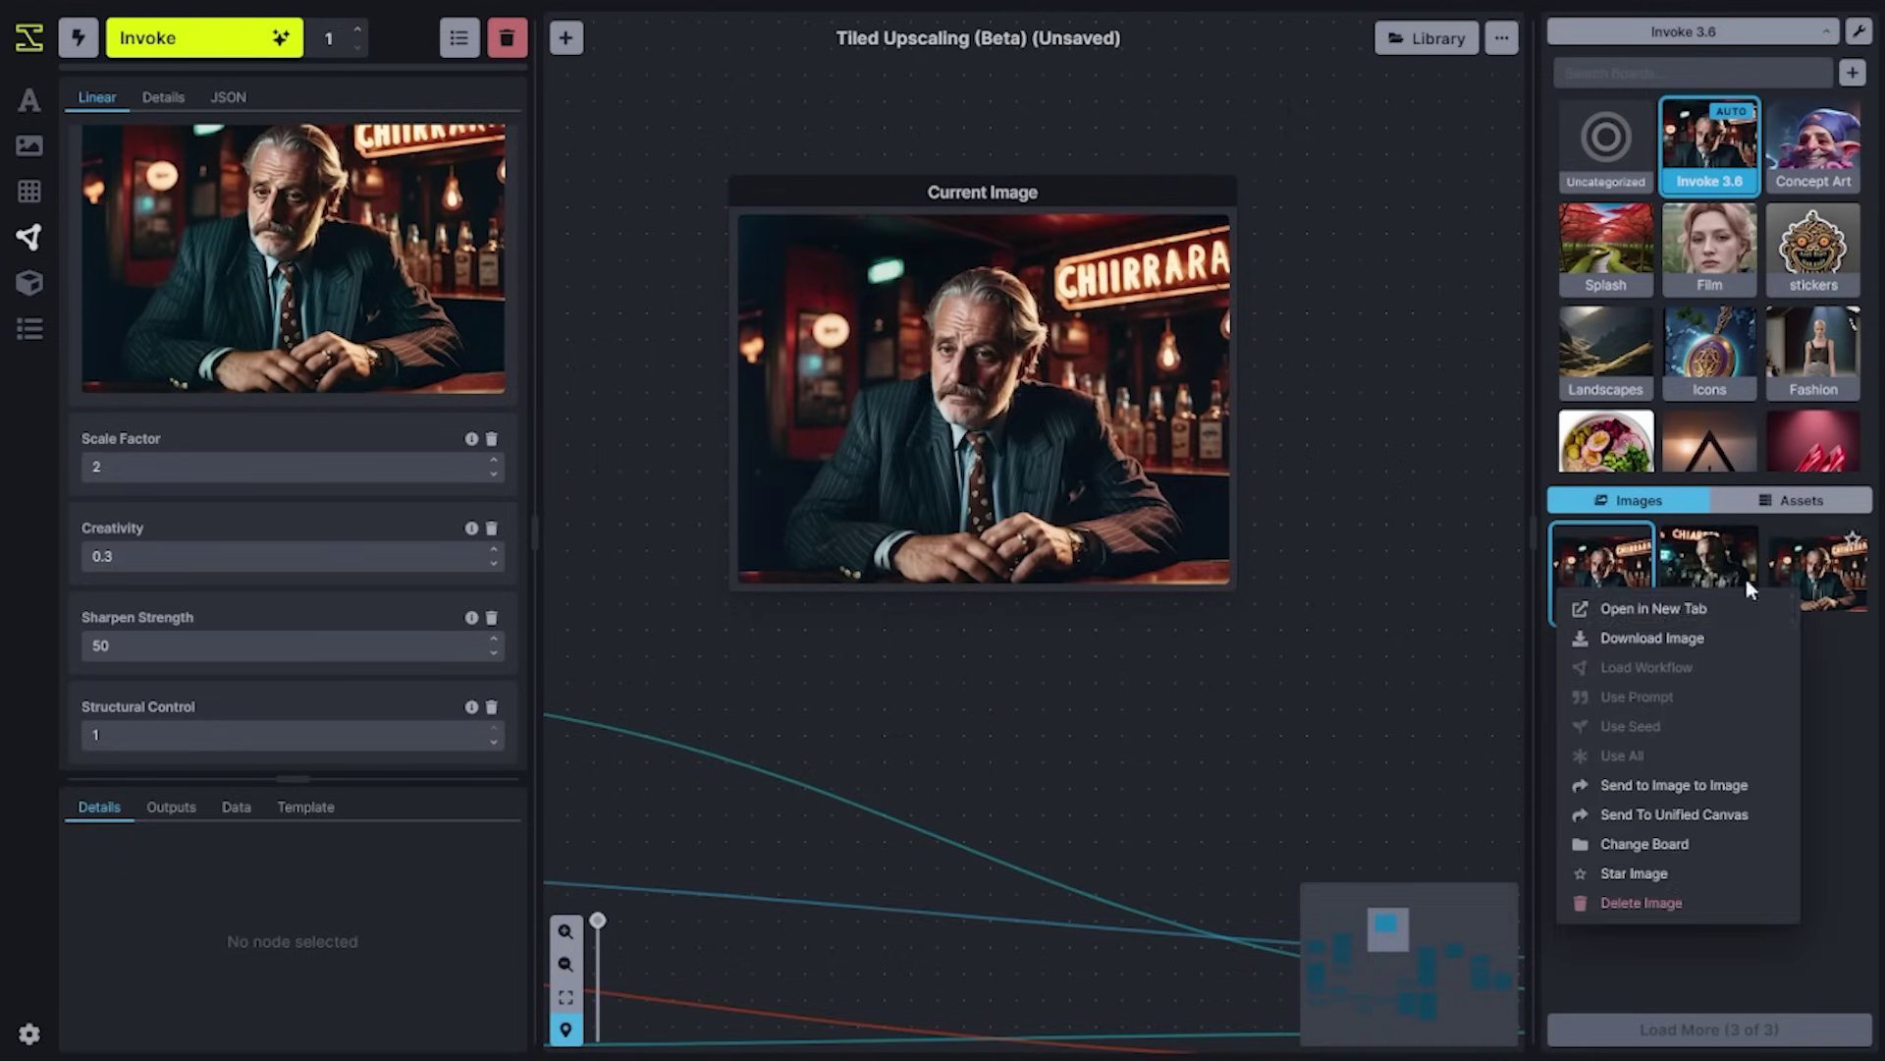
left_click(1663, 609)
key("ctrl+w")
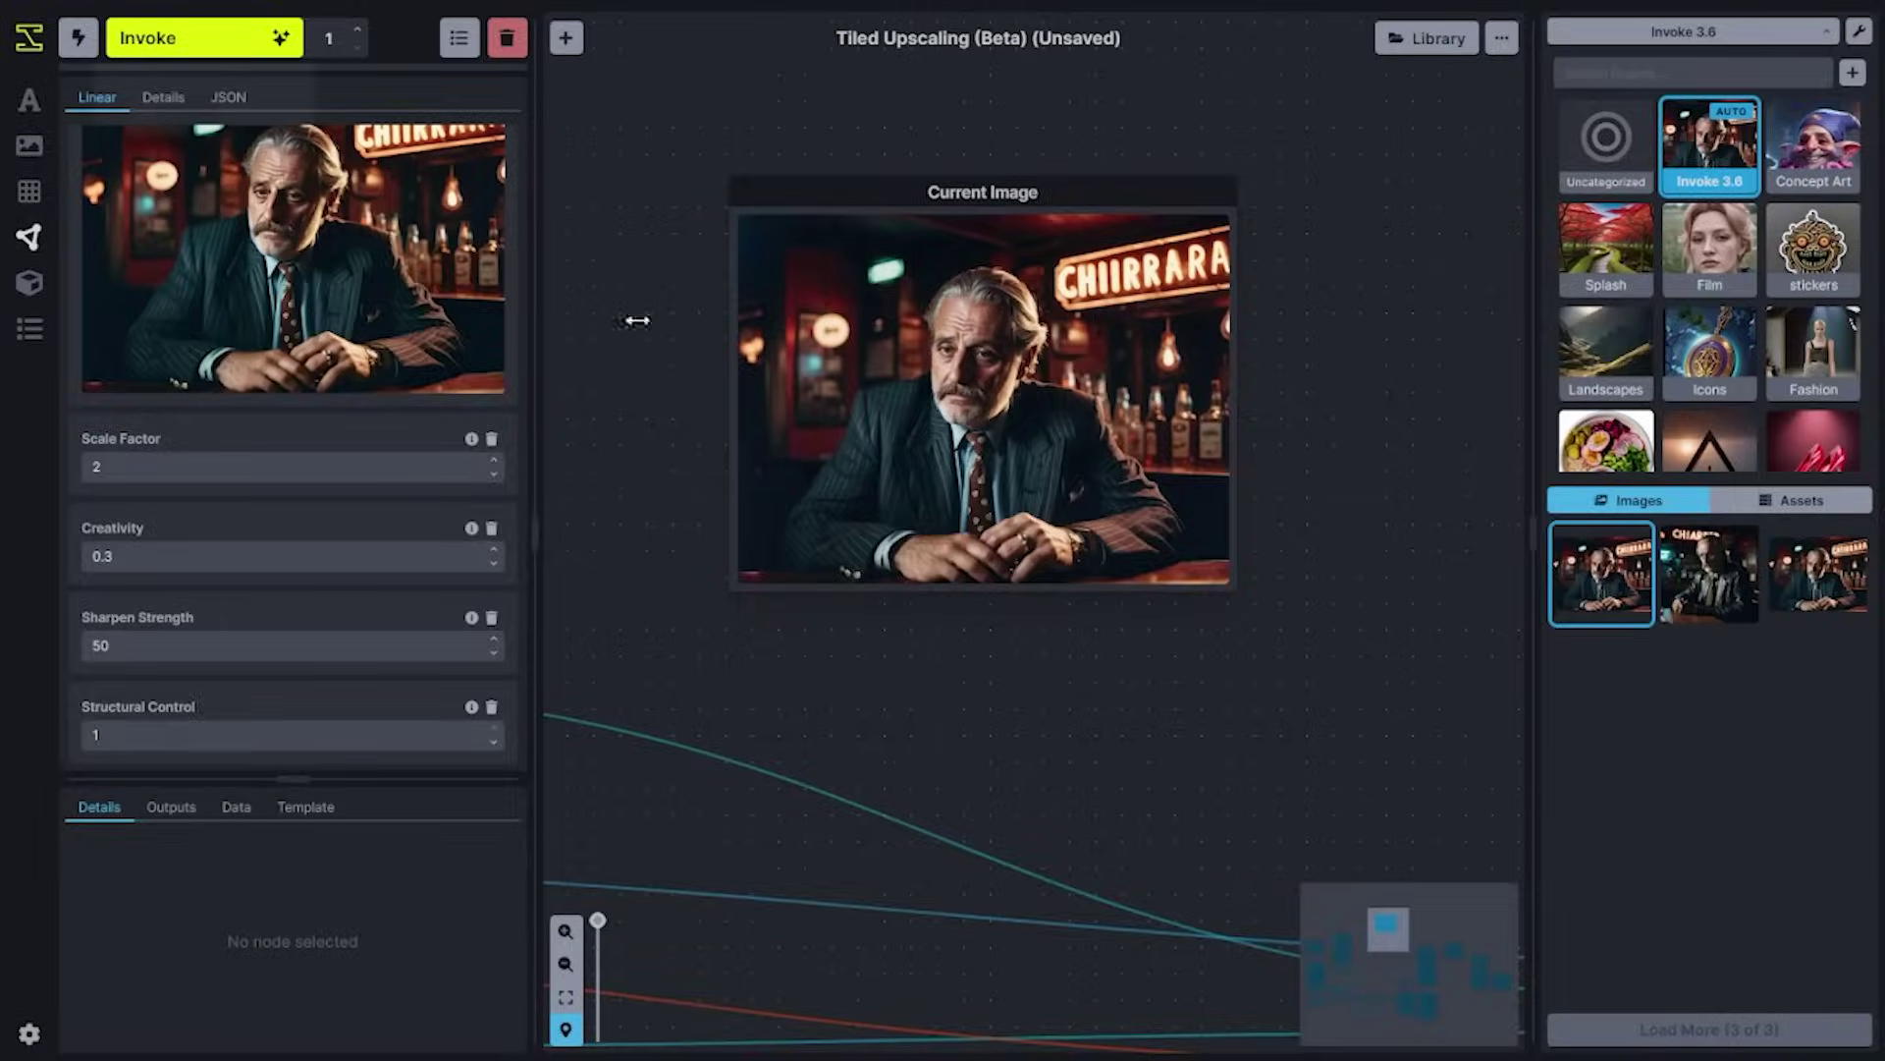
right_click(1563, 579)
left_click(1532, 597)
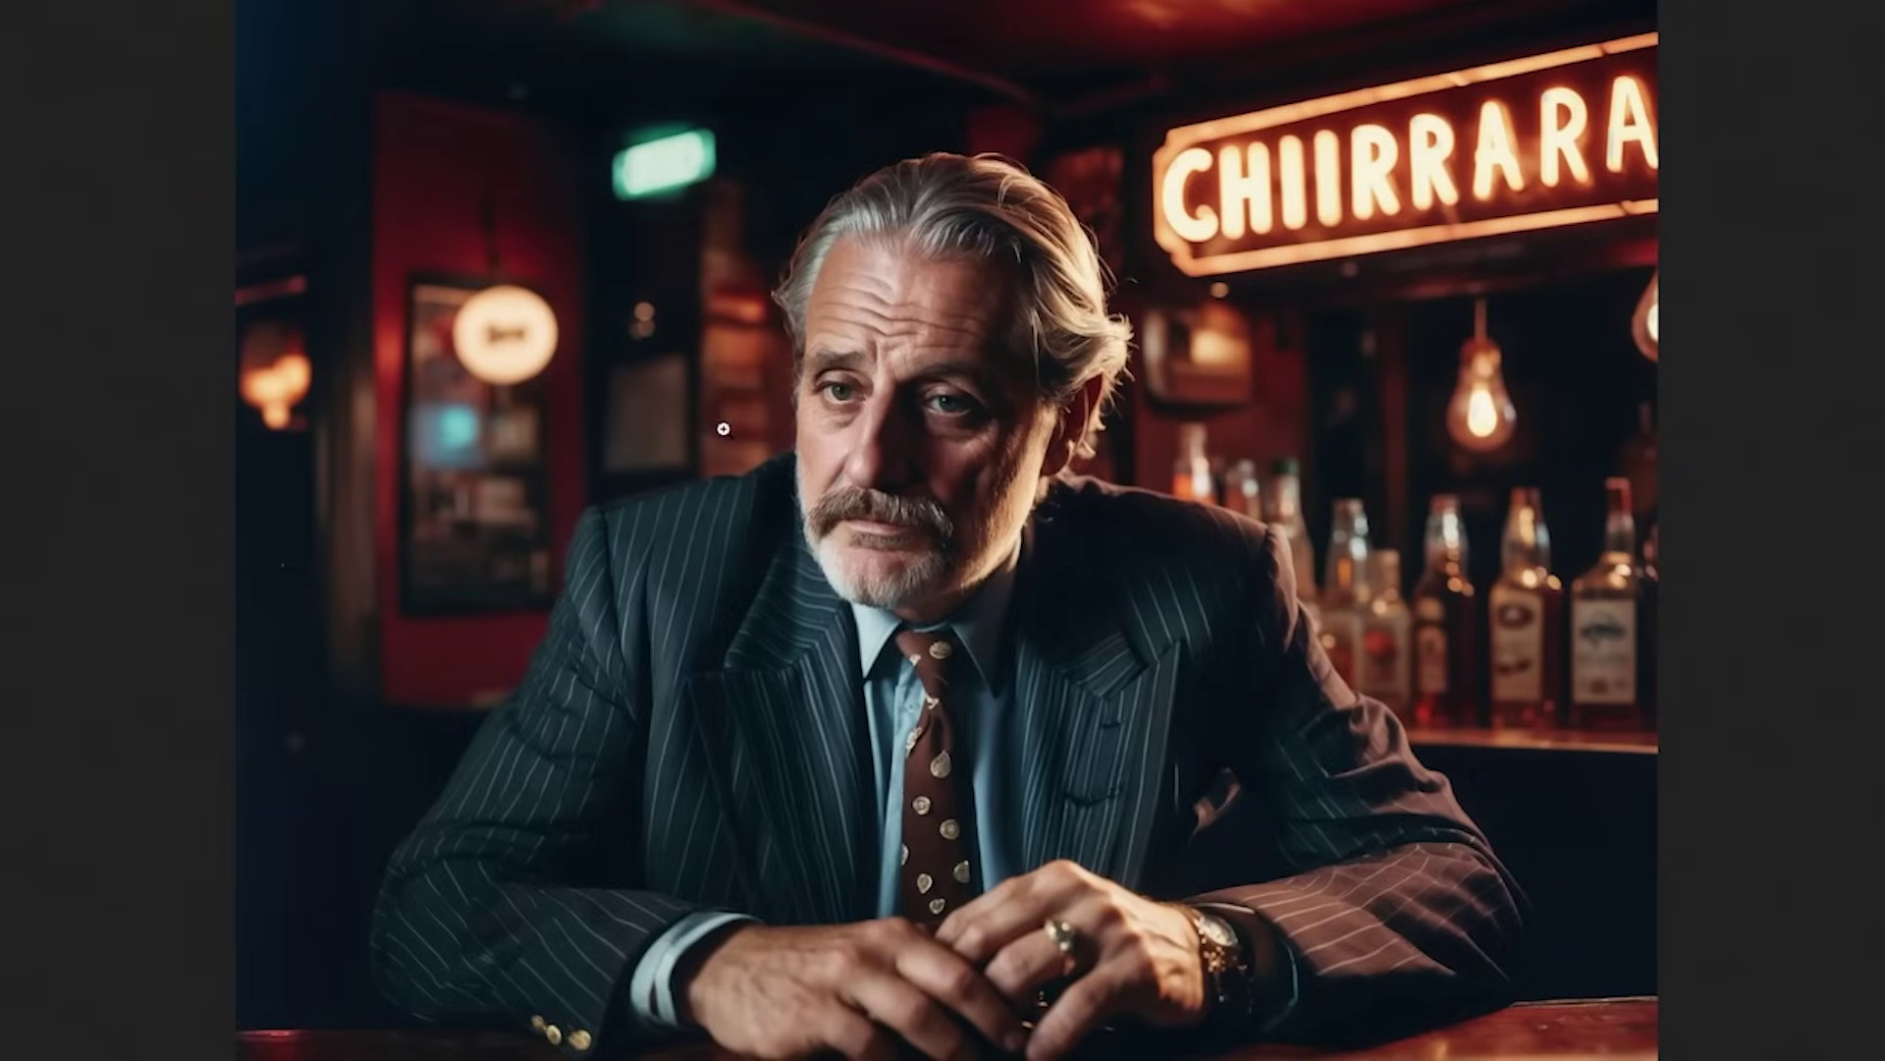
left_click(847, 459)
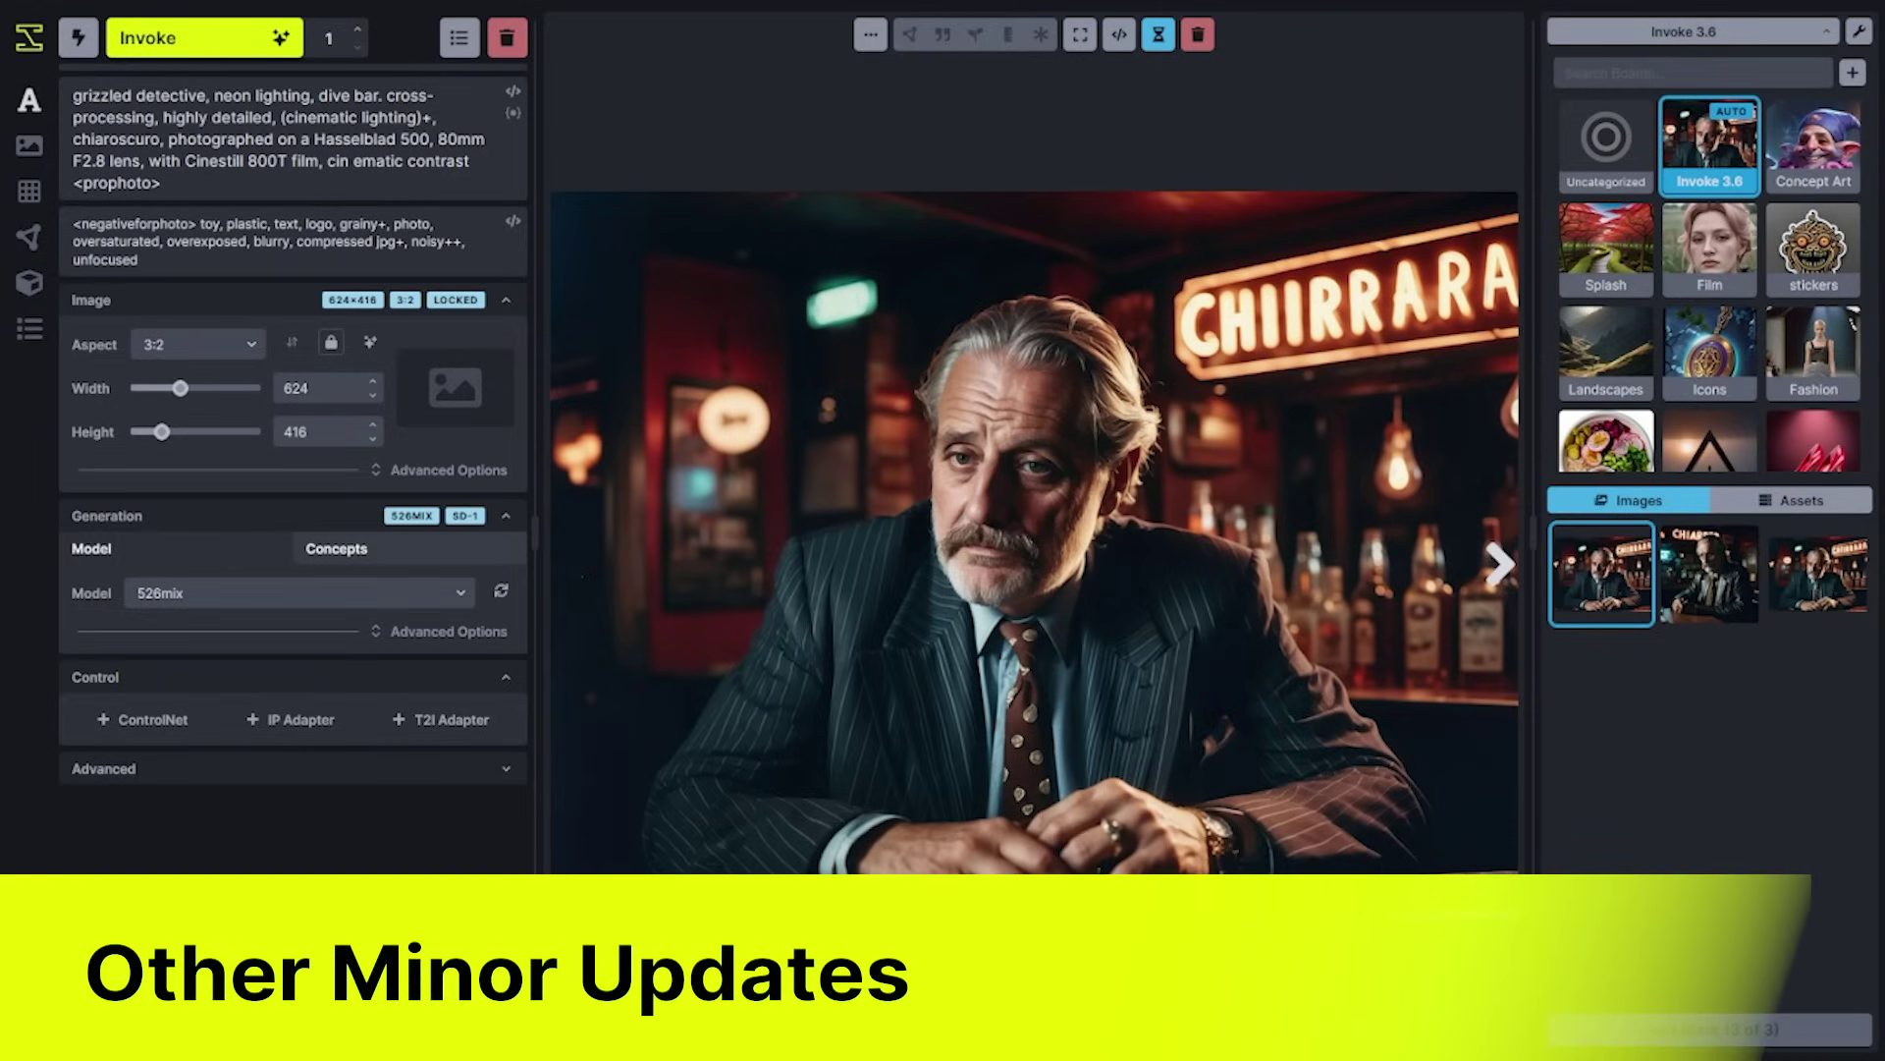
Switch the model to juggernautXL and set a Free-aspect 1024×1024 image size.
left_click_drag(161, 432, 196, 434)
left_click(295, 592)
left_click(196, 687)
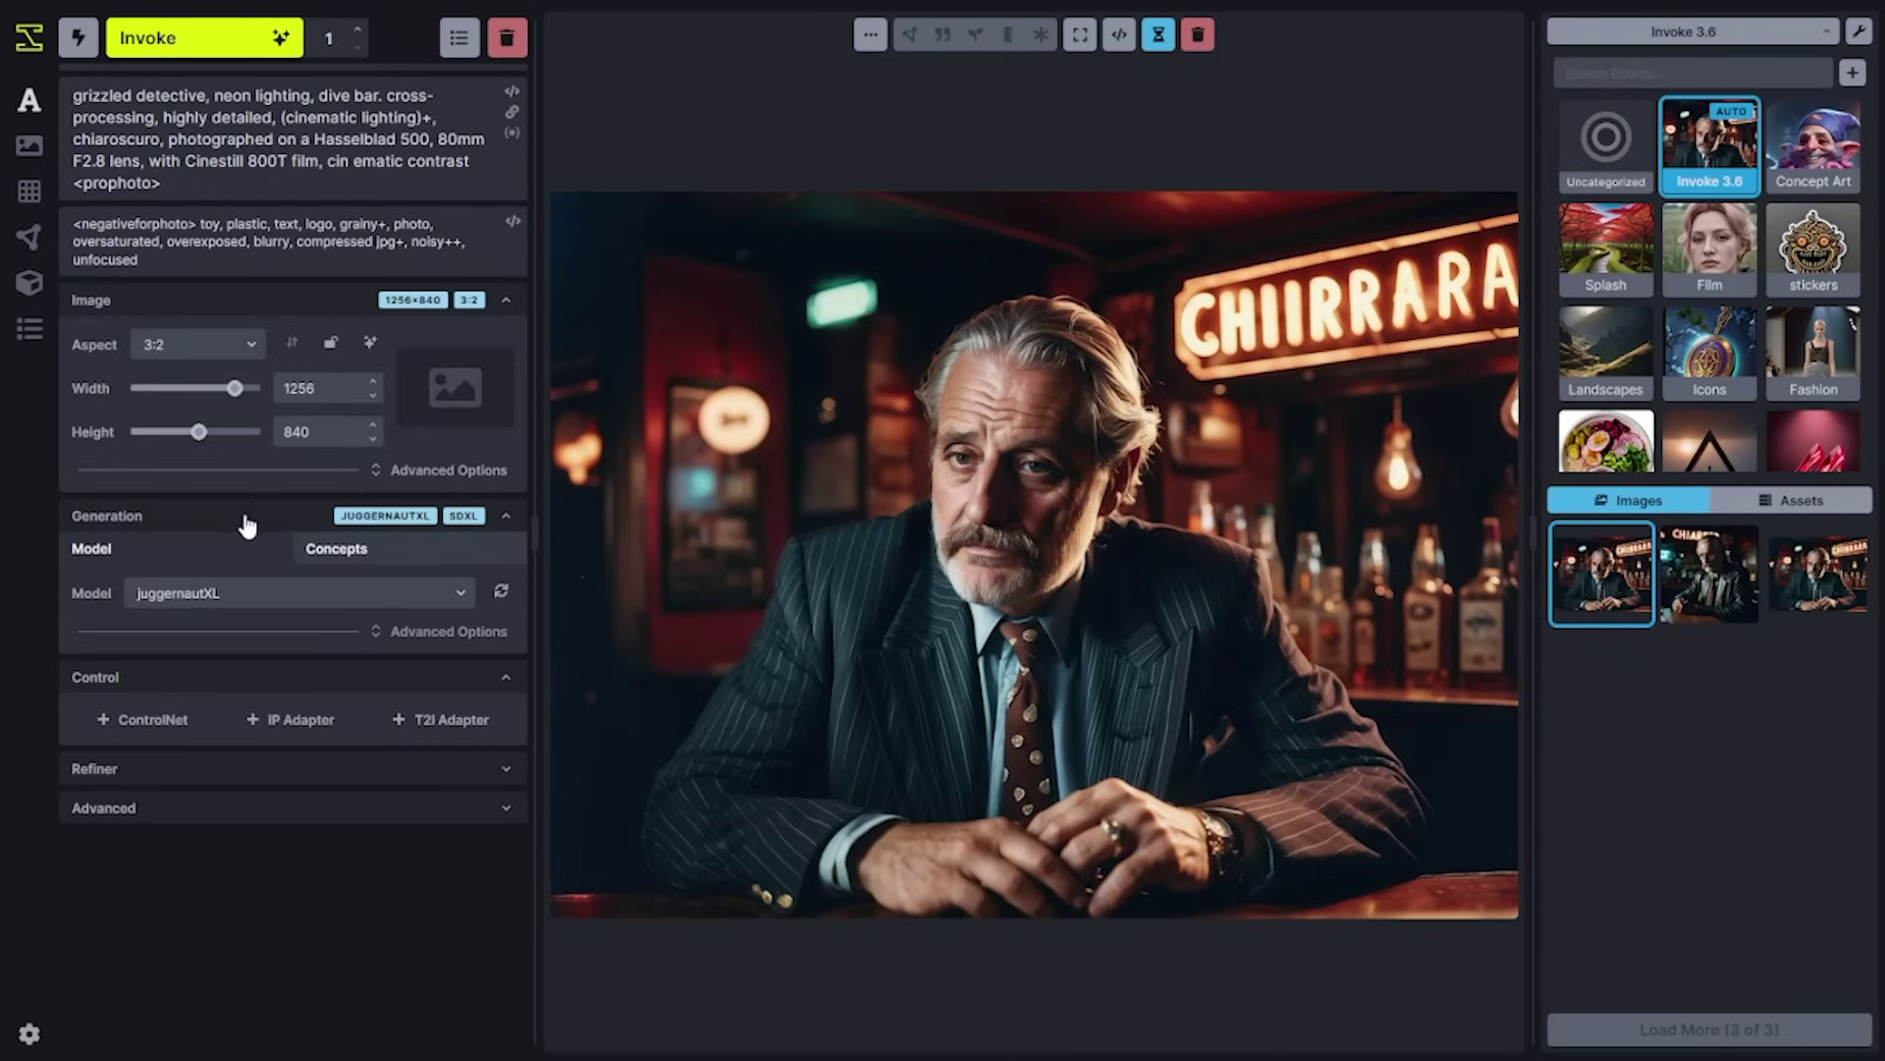
left_click_drag(236, 393, 218, 436)
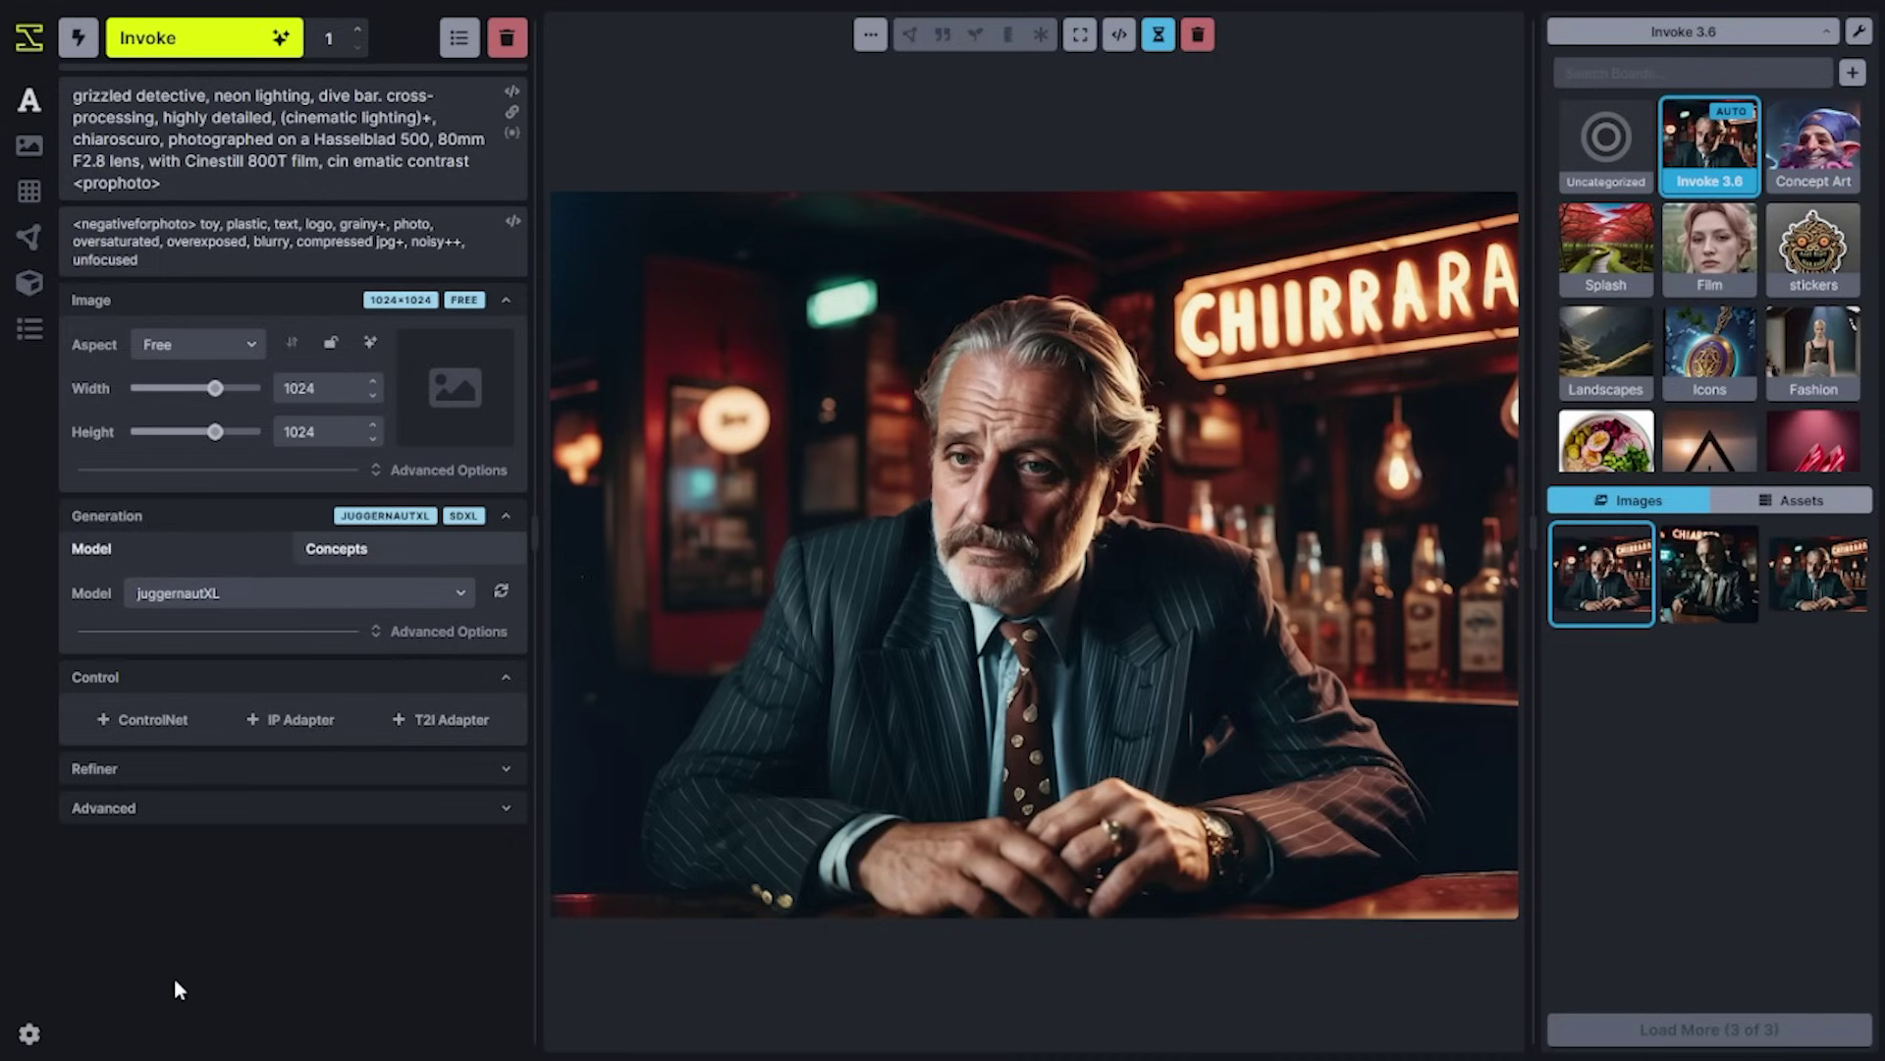
left_click(30, 1034)
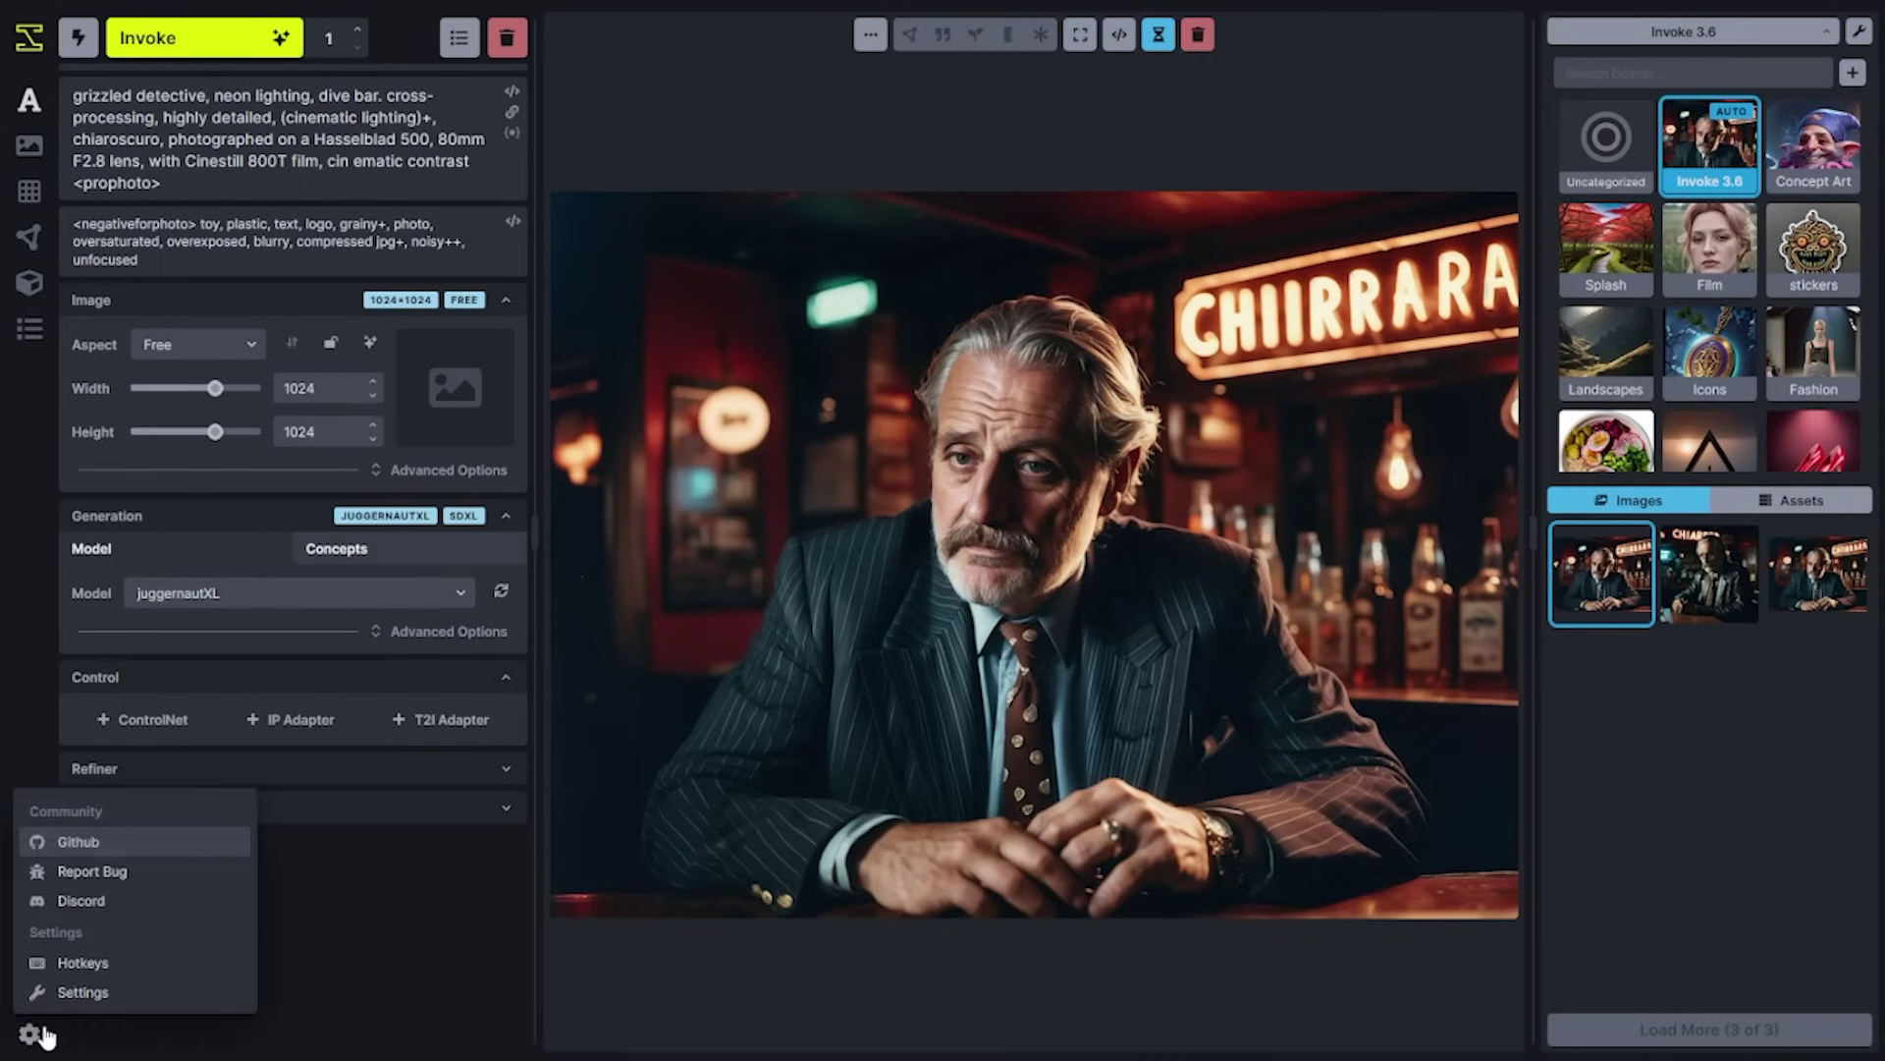
Open the Hotkeys dialog and scroll through its App, General, Gallery and Unified Canvas shortcuts.
left_click(59, 965)
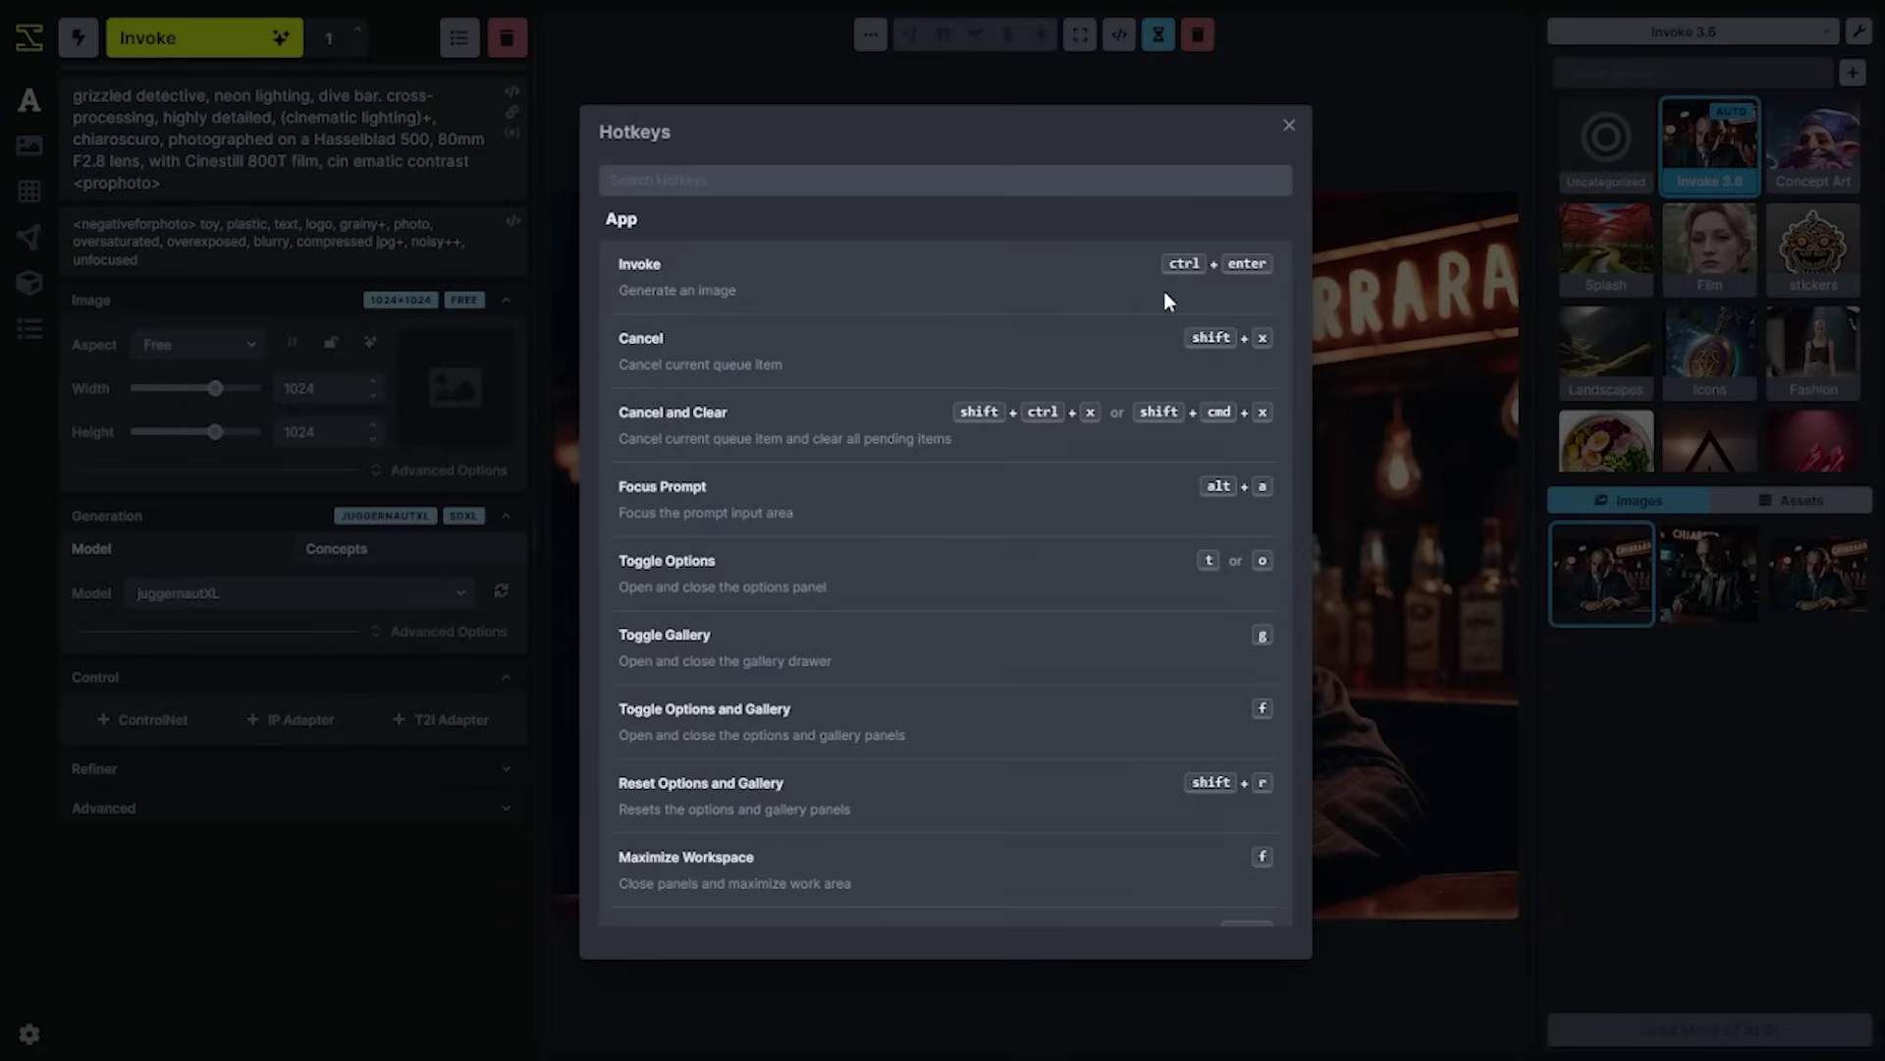
scroll(1162, 289, "down", 15)
scroll(1149, 393, "down", 10)
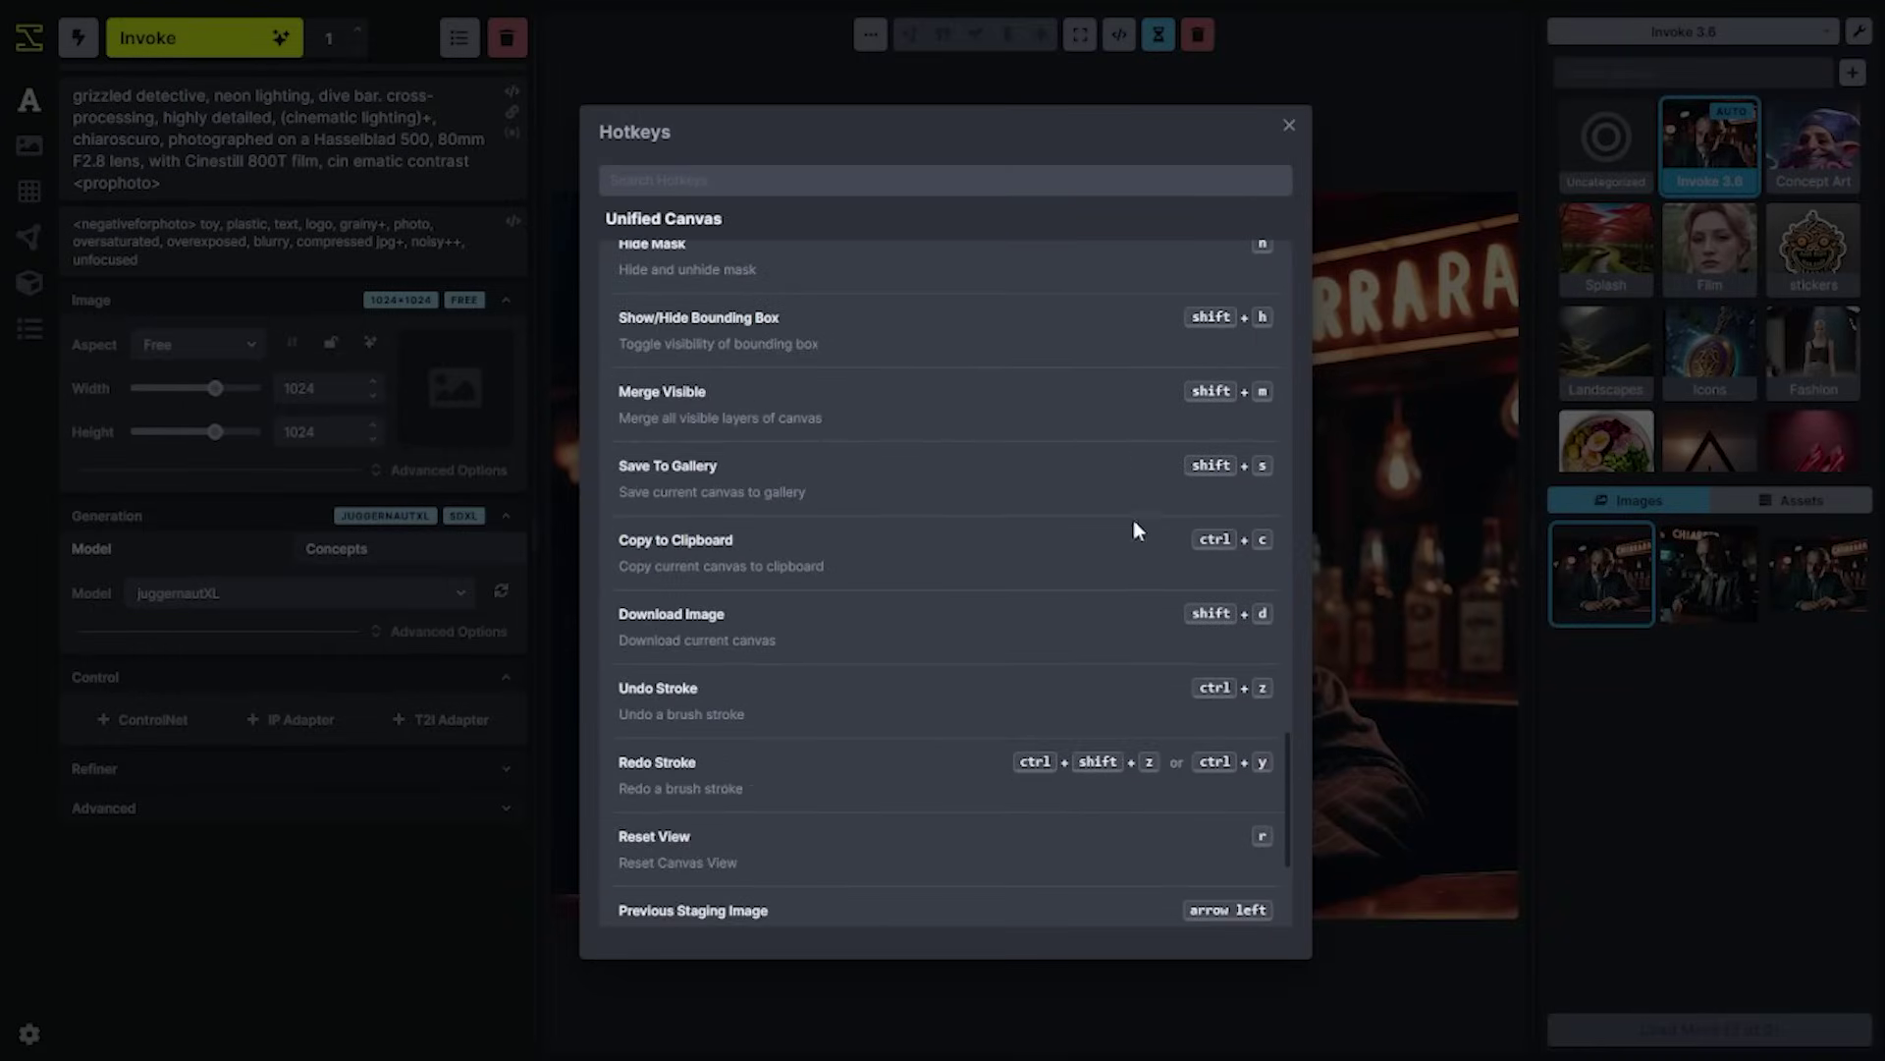
scroll(1127, 631, "up", 15)
scroll(1126, 648, "up", 10)
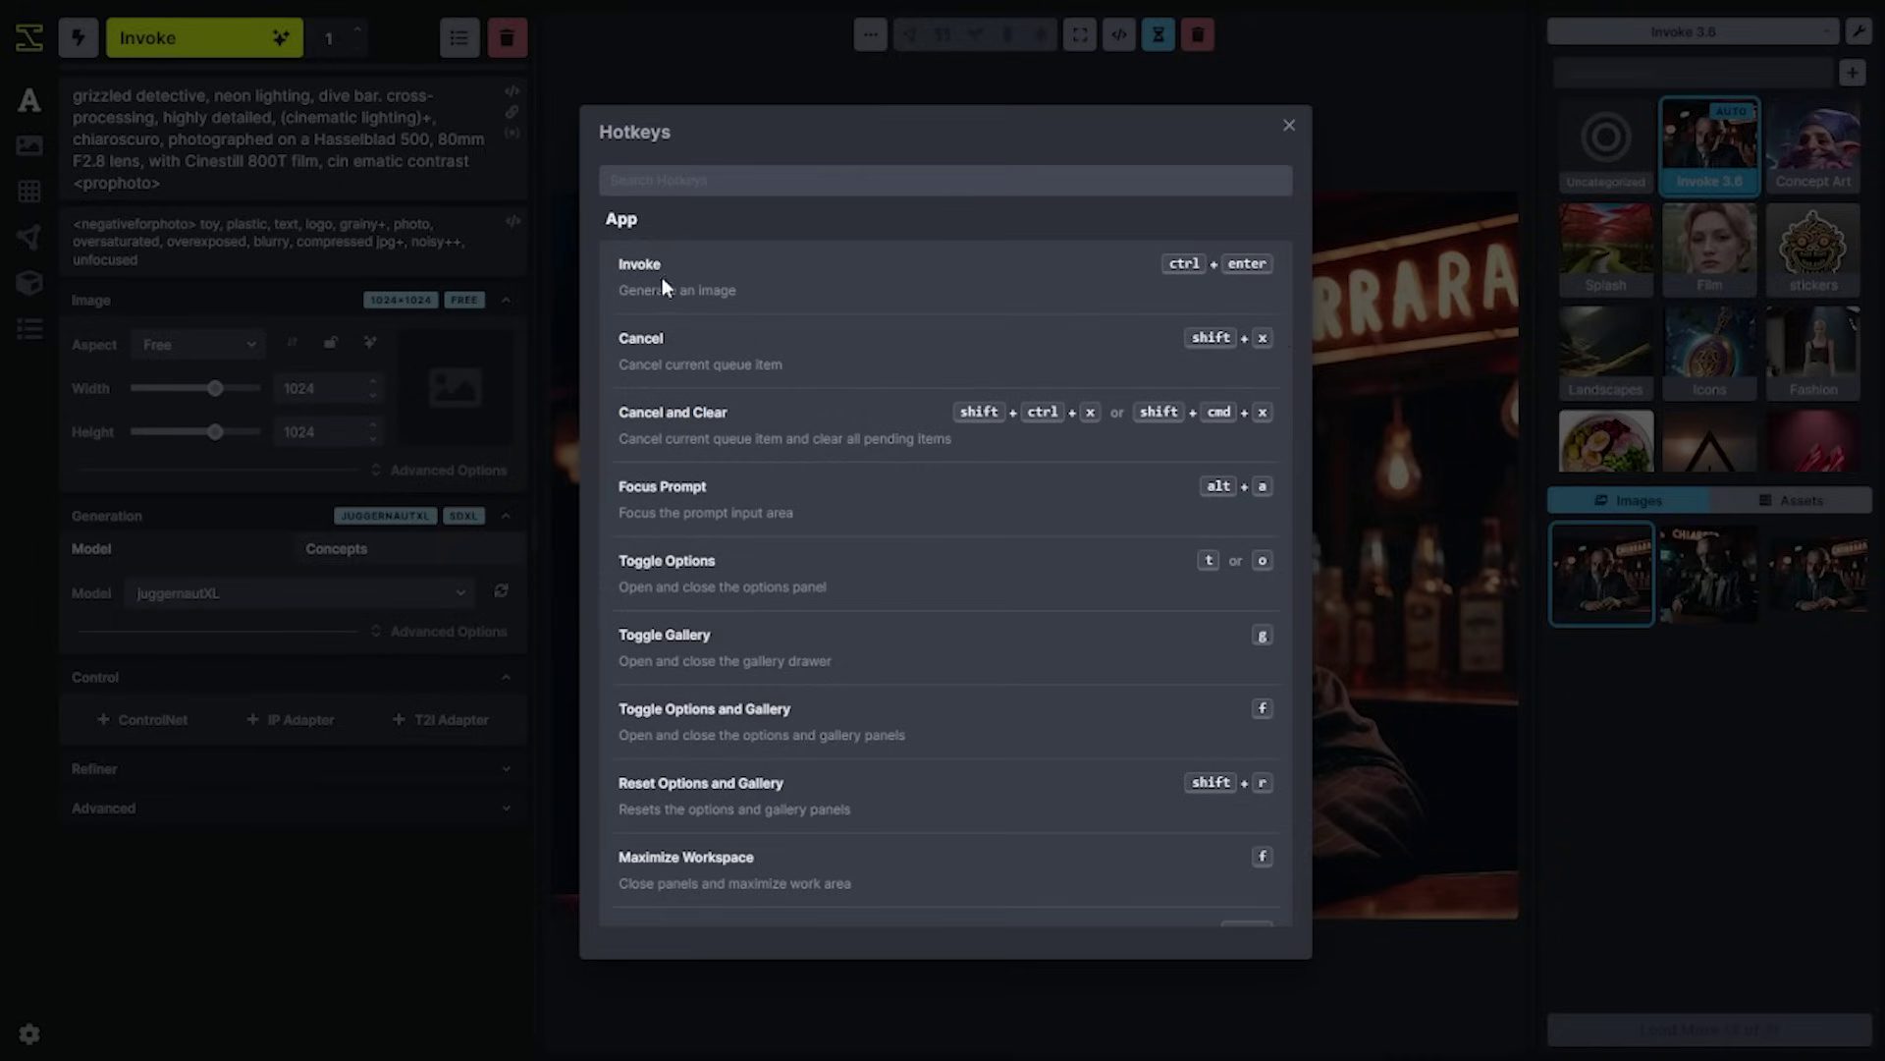
scroll(910, 534, "down", 10)
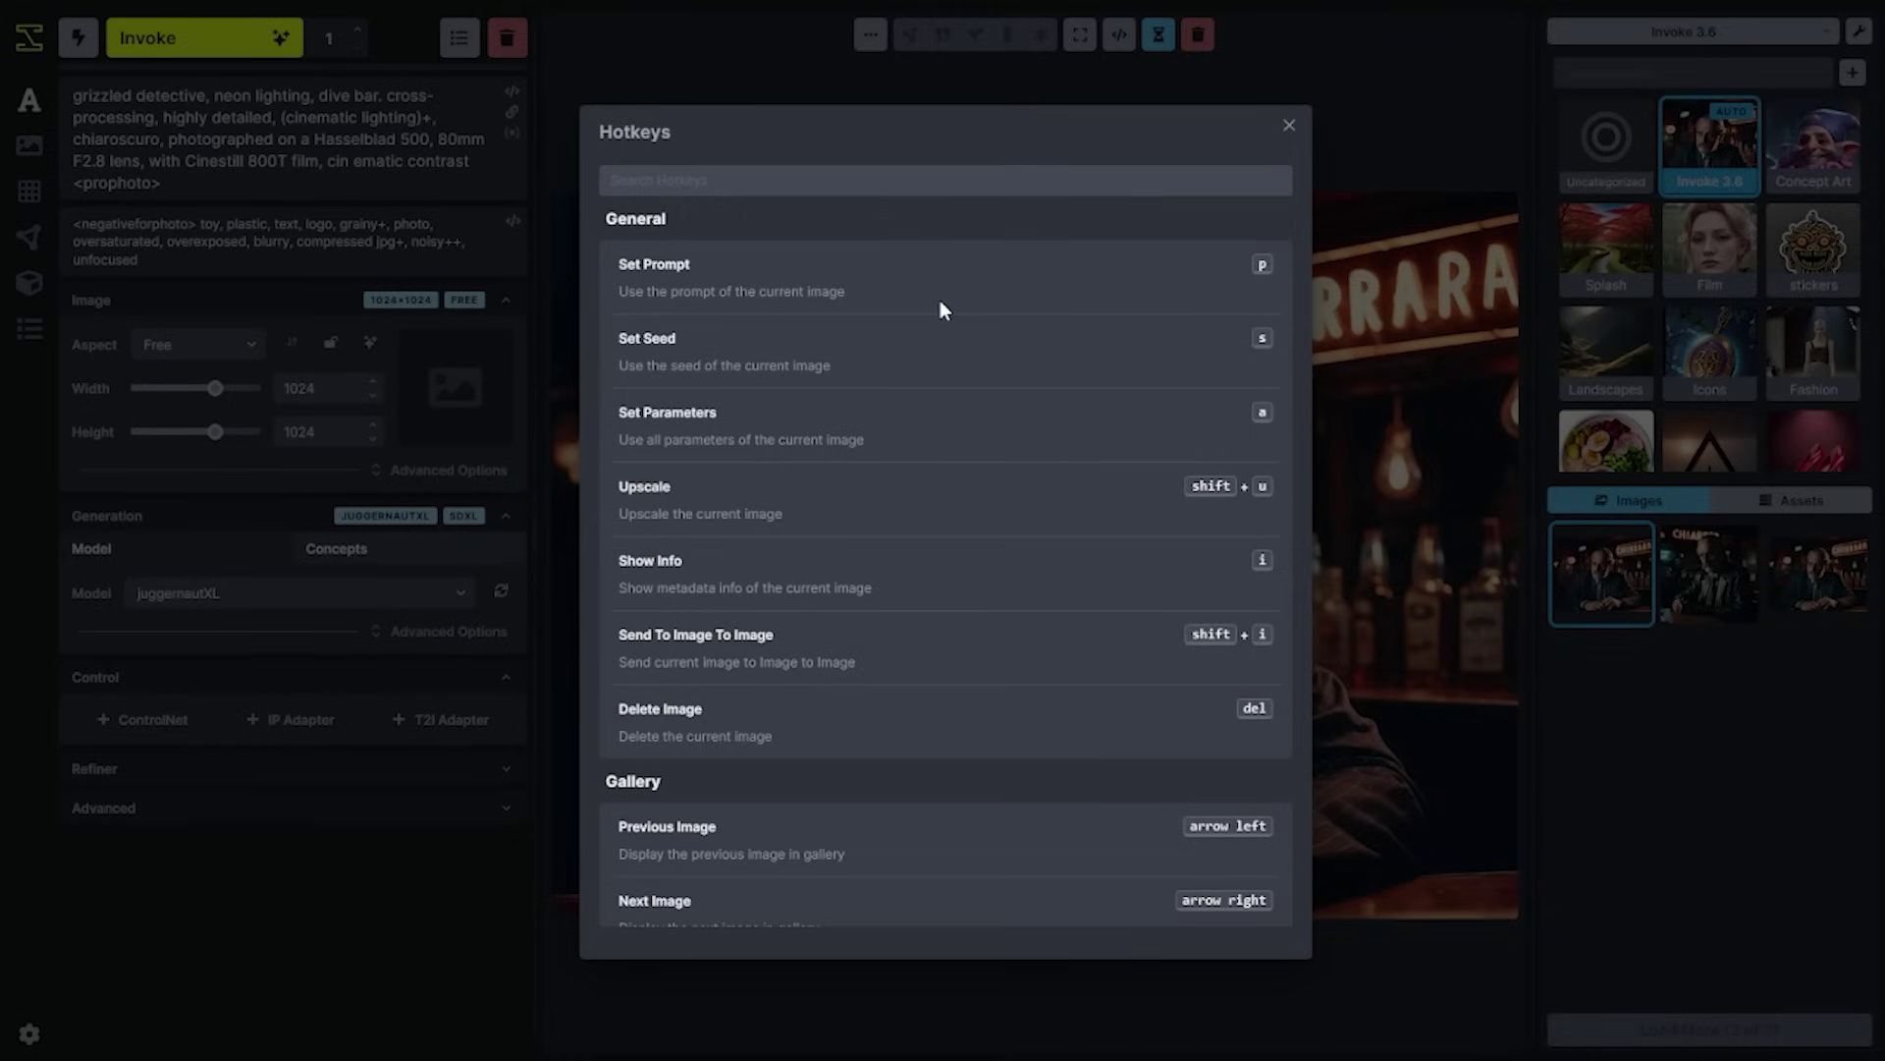
scroll(945, 510, "down", 5)
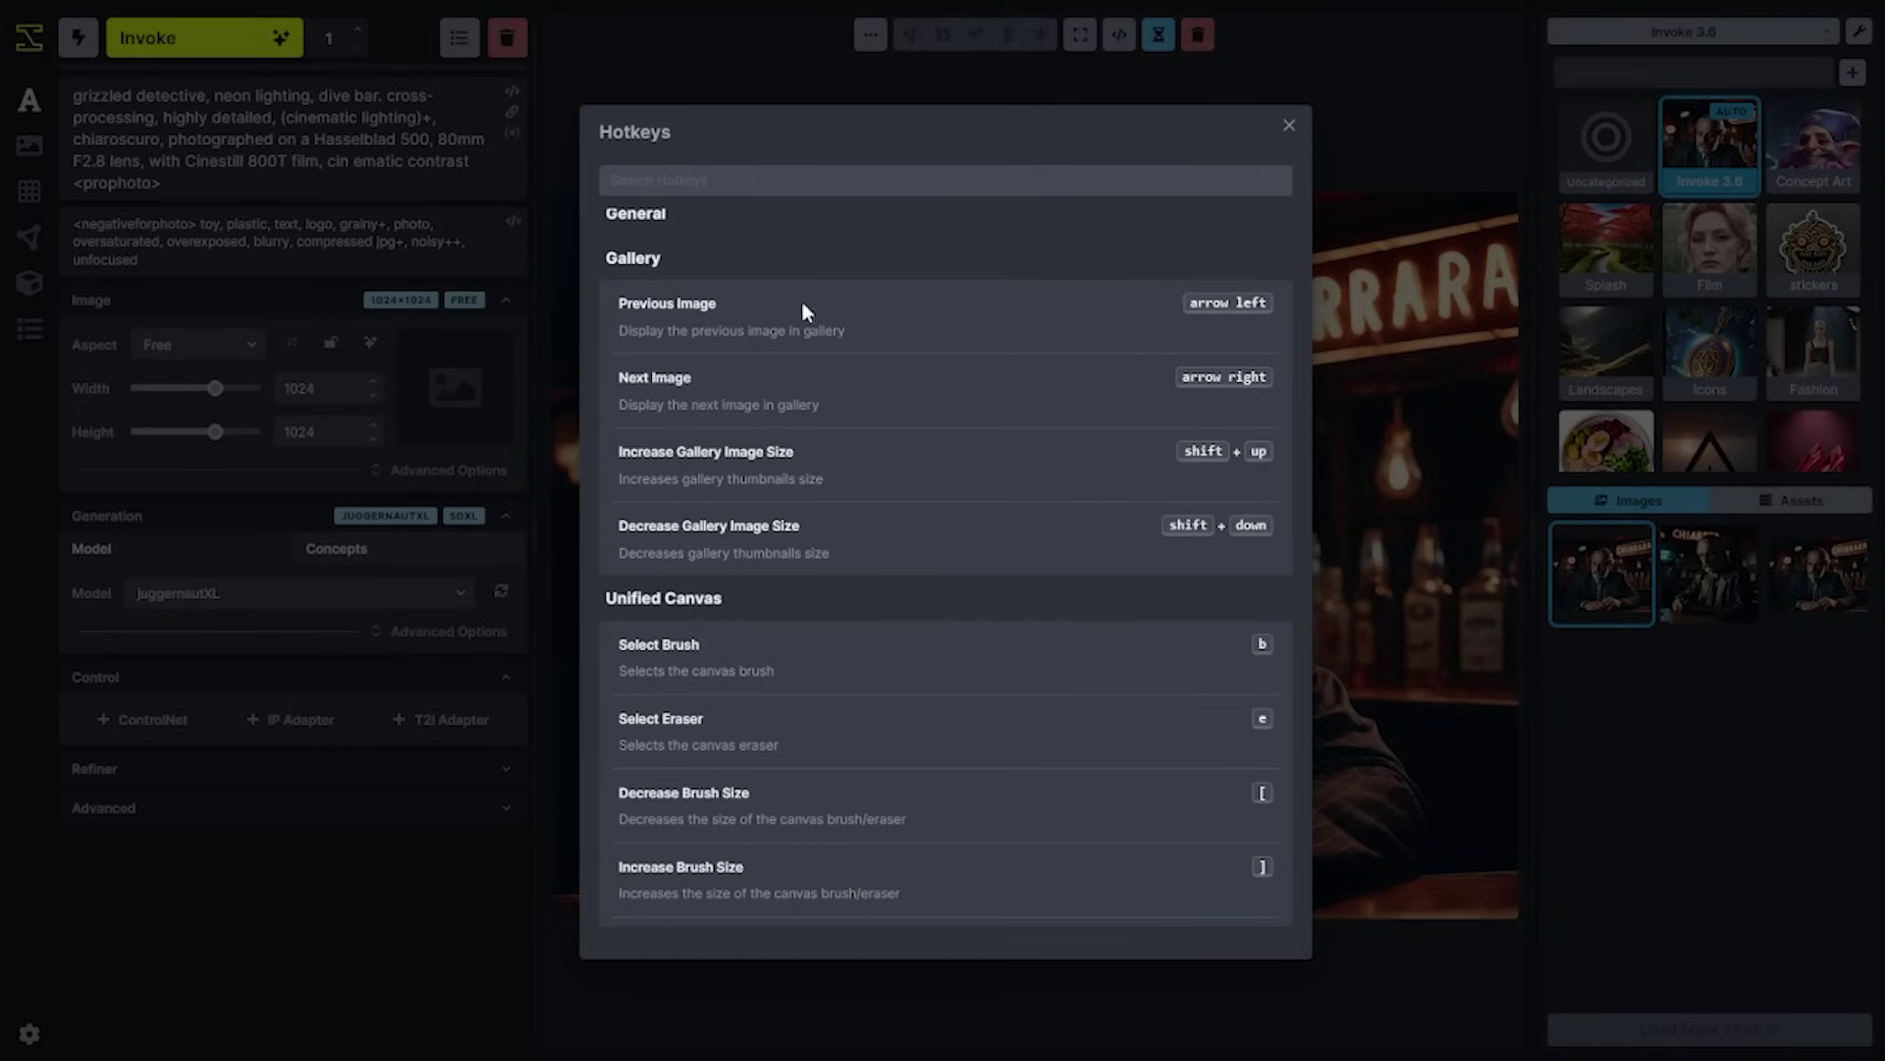
scroll(814, 485, "down", 4)
scroll(813, 485, "down", 1)
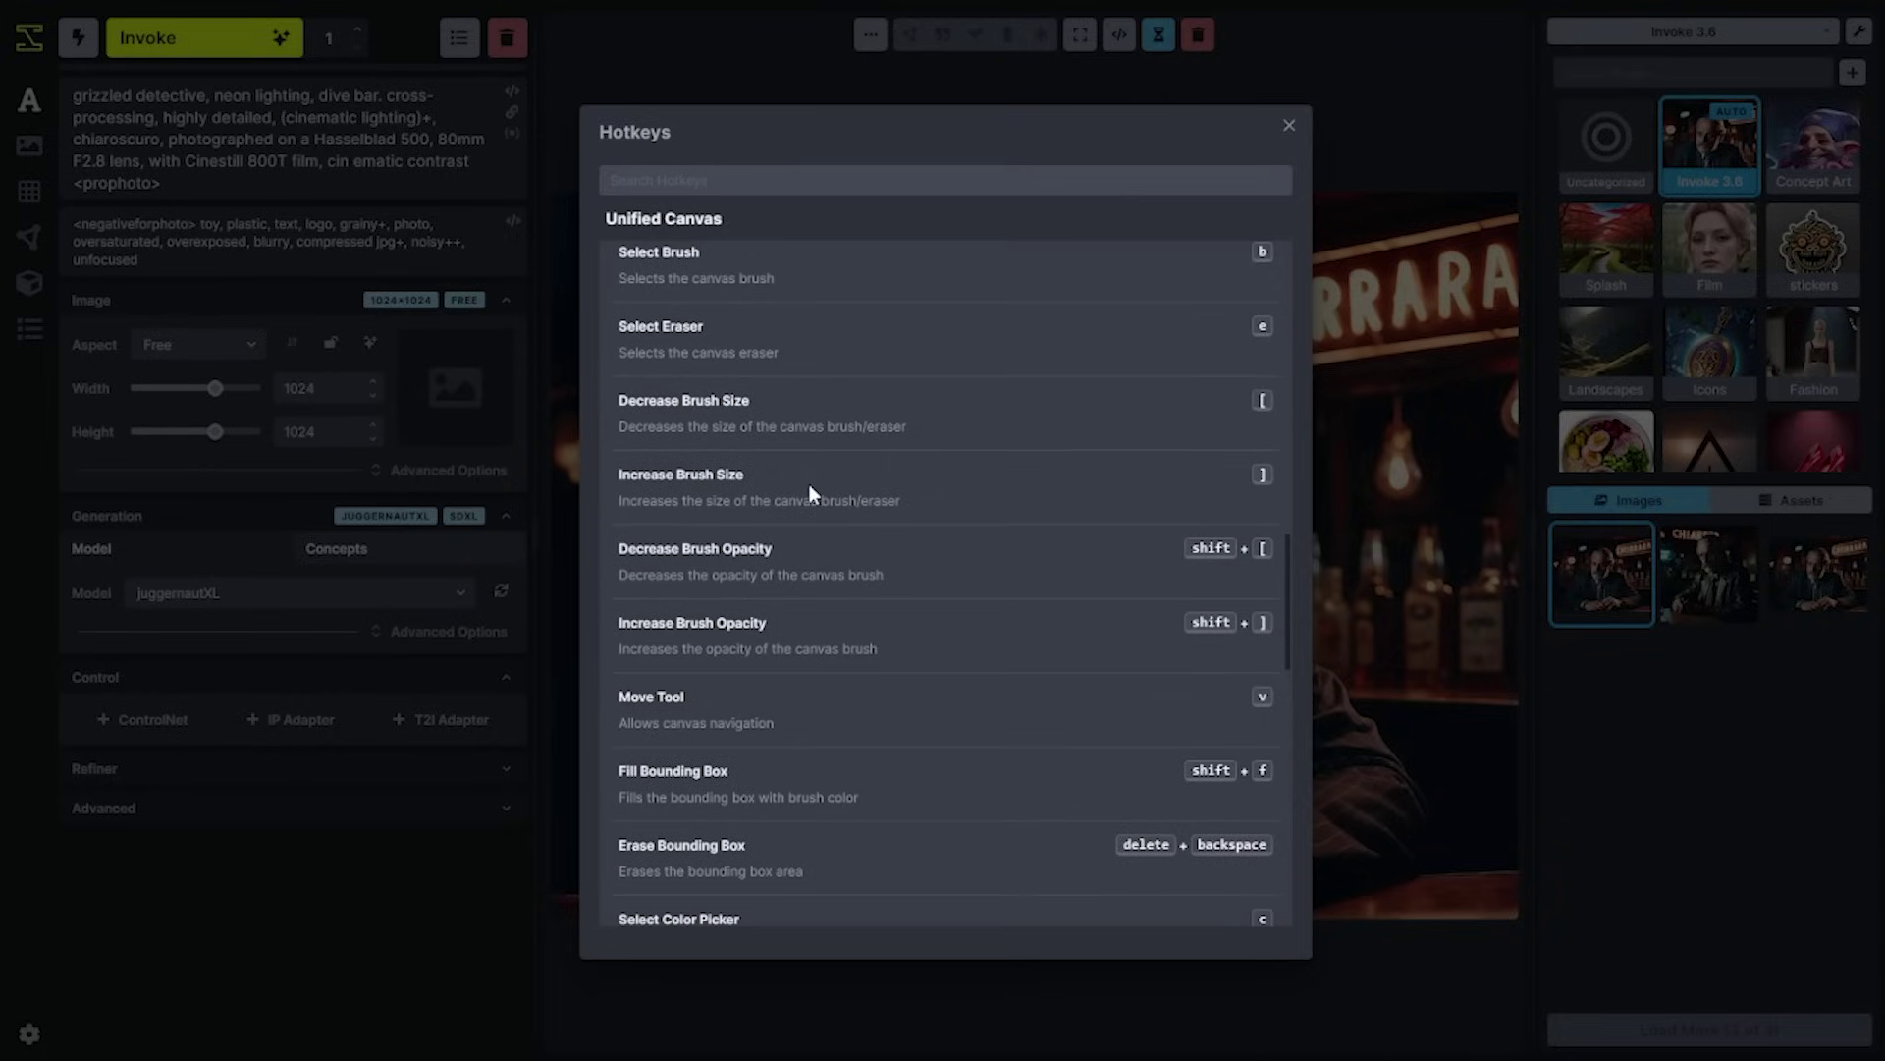